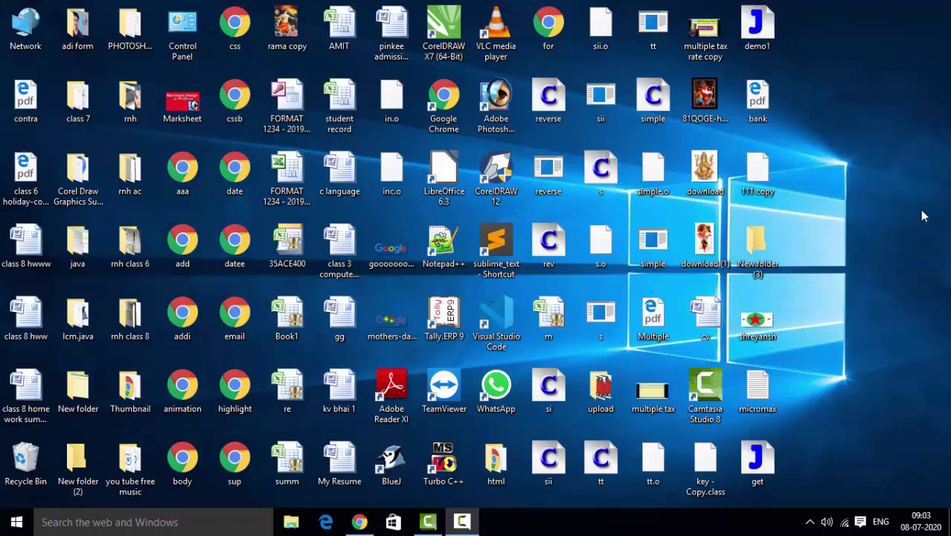
- Refresh the Windows desktop three times, then bring the Google Sheets spreadsheet forward
right_click(842, 100)
click(858, 142)
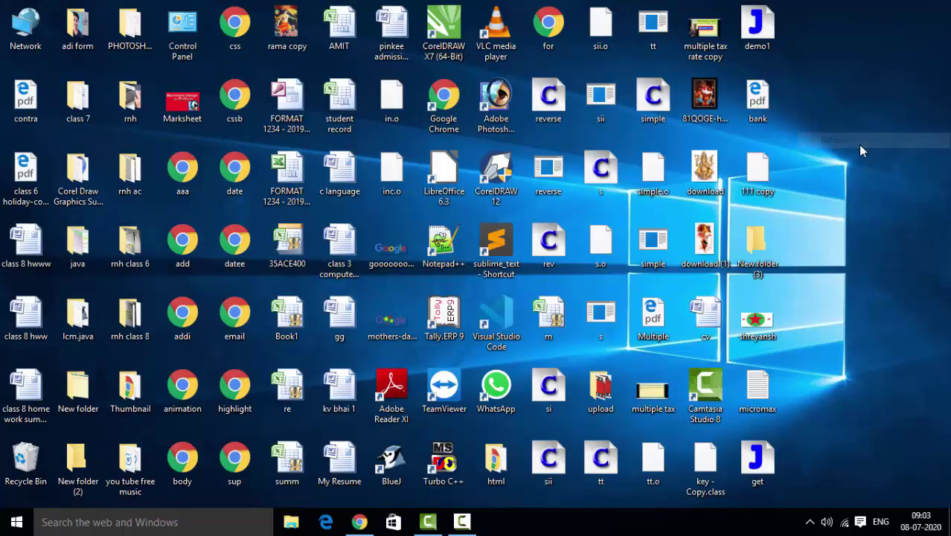
right_click(858, 144)
click(858, 186)
right_click(856, 179)
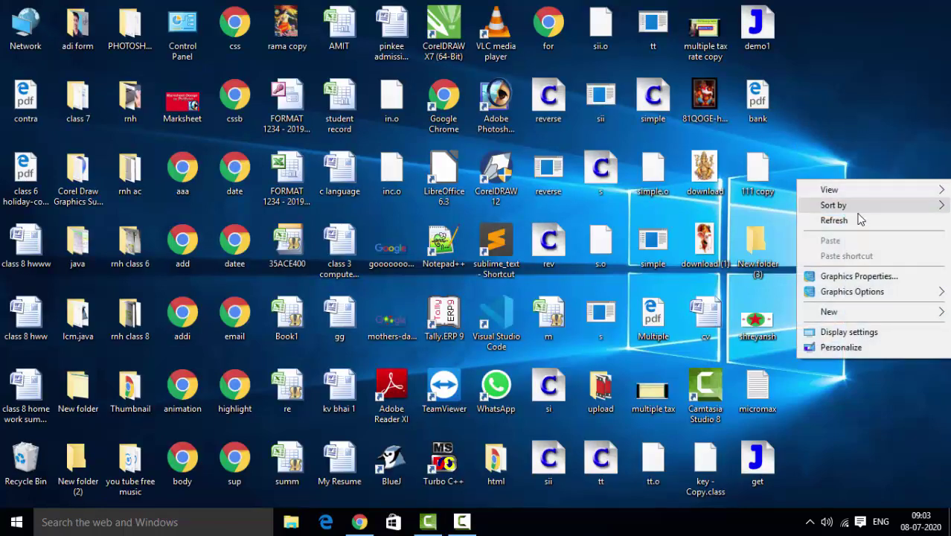
click(858, 214)
click(359, 522)
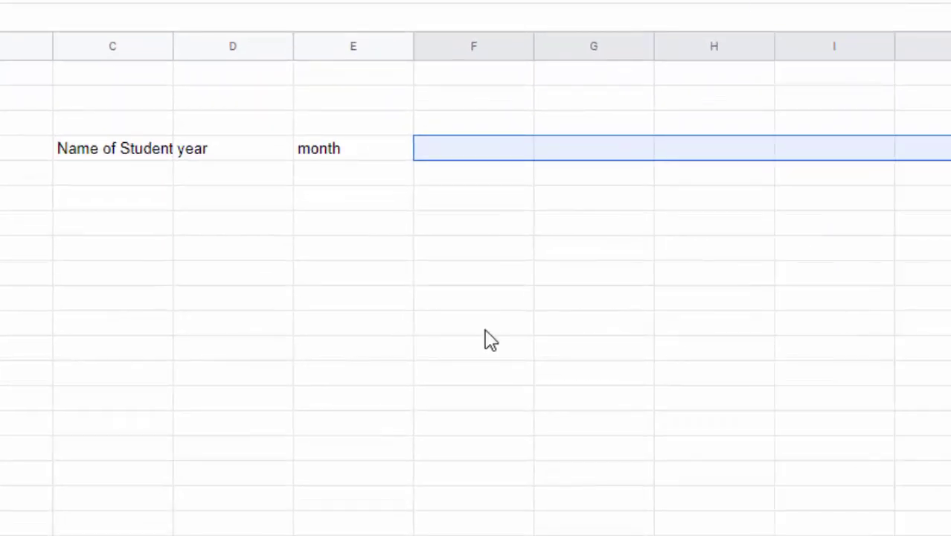
- Capitalise the headings to read Year and Month beside Name of Student
click(130, 160)
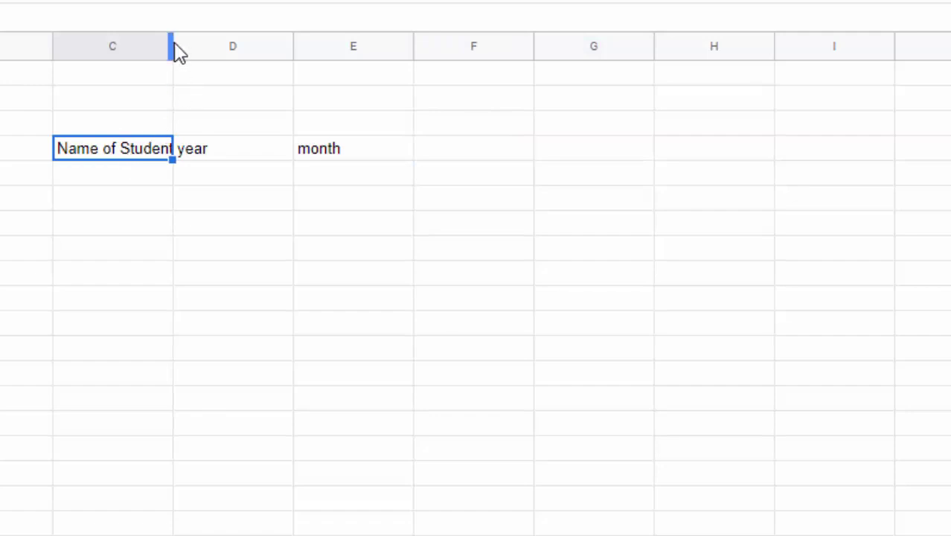
click(225, 155)
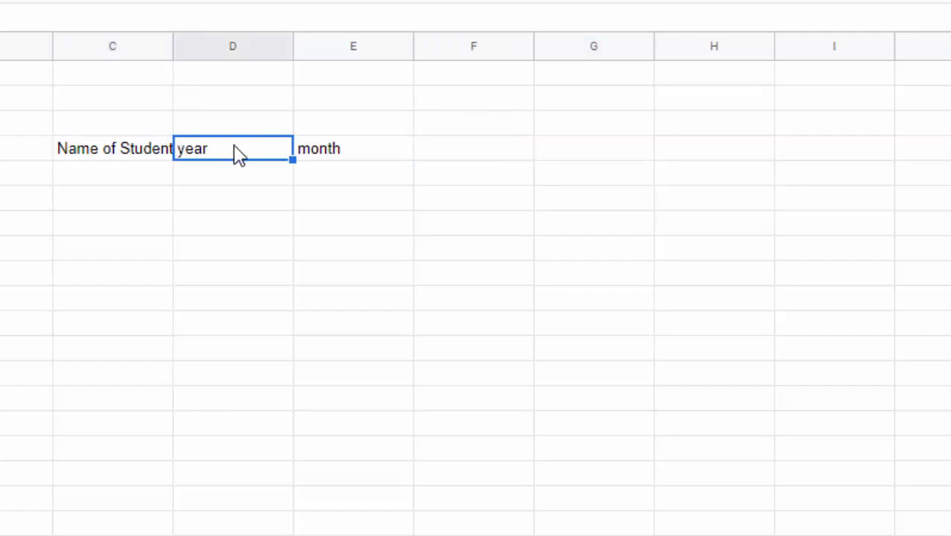
click(343, 151)
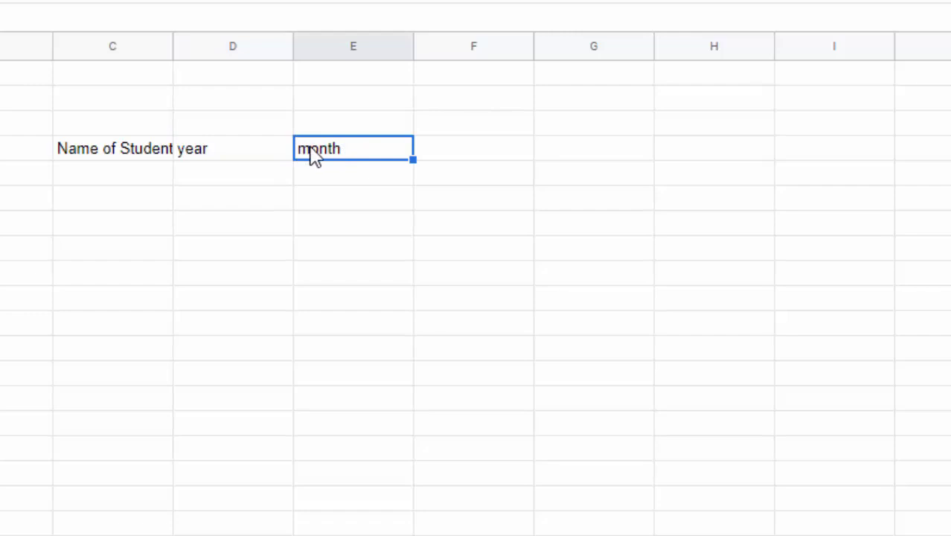
double_click(313, 154)
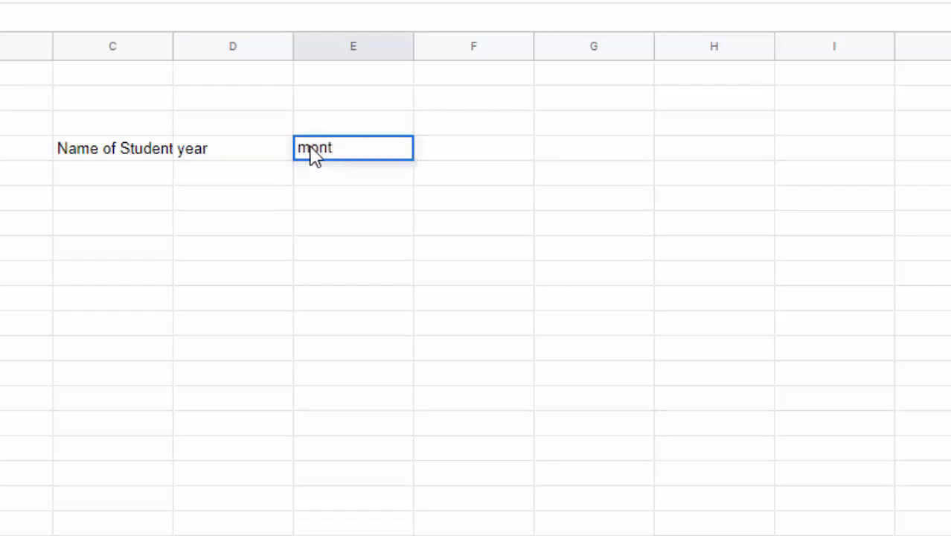
text(M)
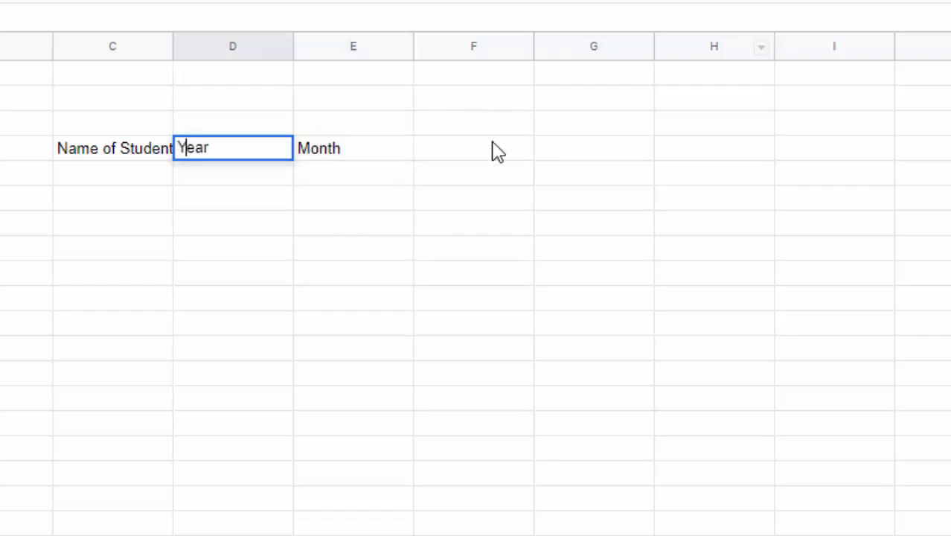
click(492, 151)
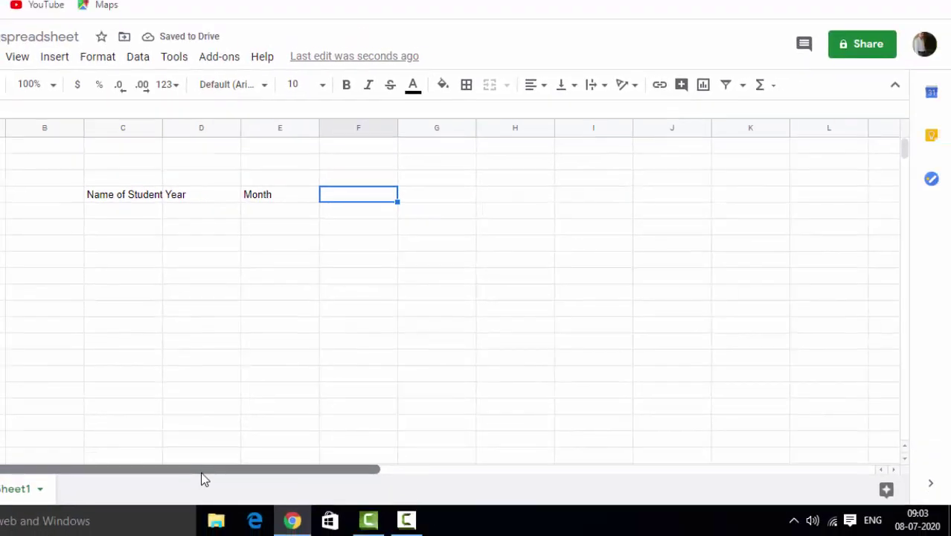
drag(201, 469, 286, 469)
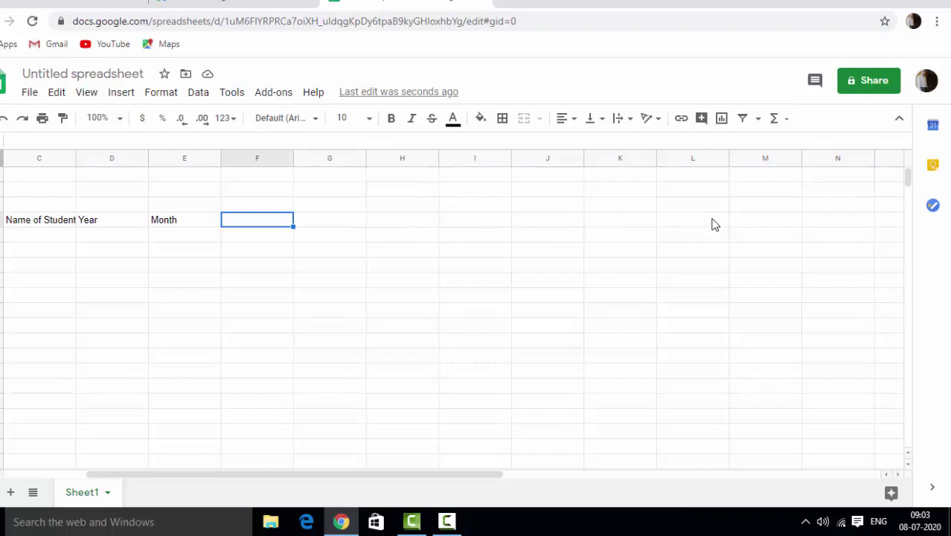
- Enter 8 in M, 1 in F and 7 in L along the heading row
click(751, 222)
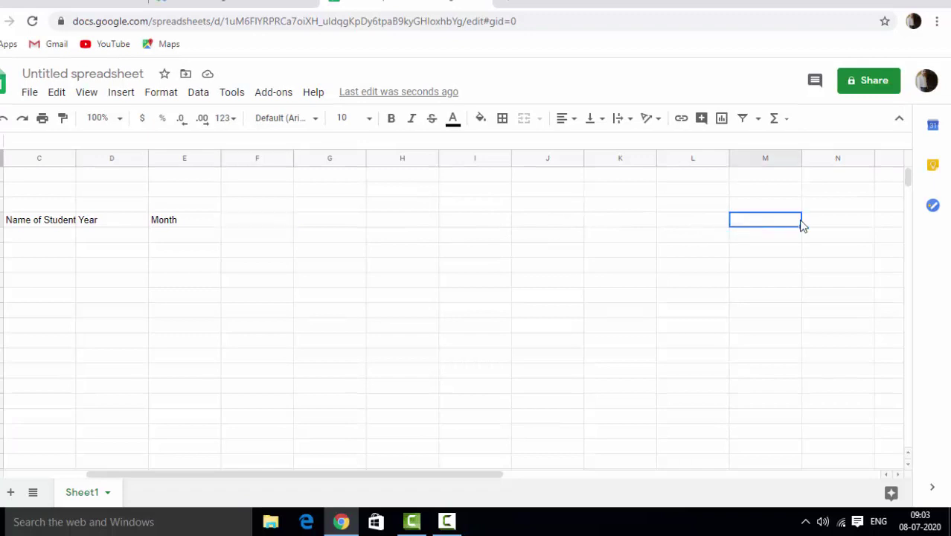
text(8)
click(236, 229)
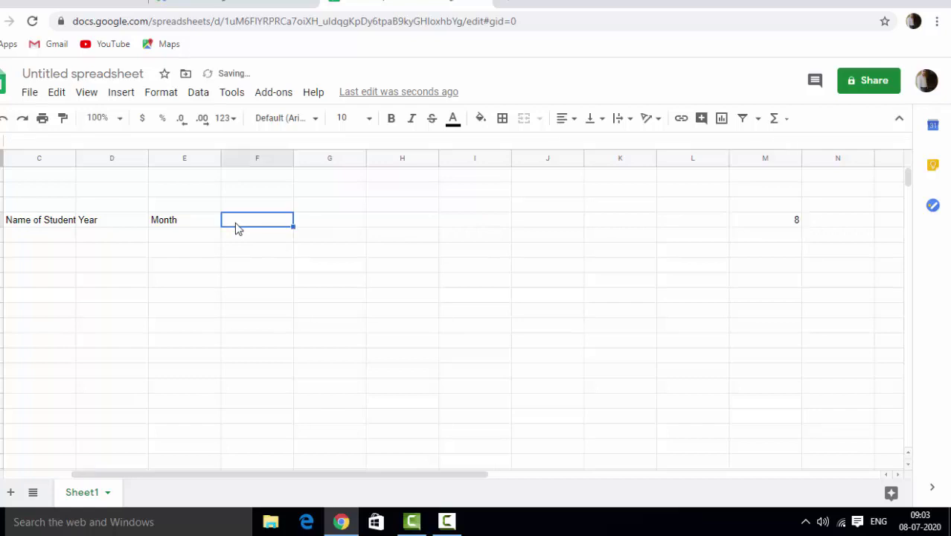
text(1)
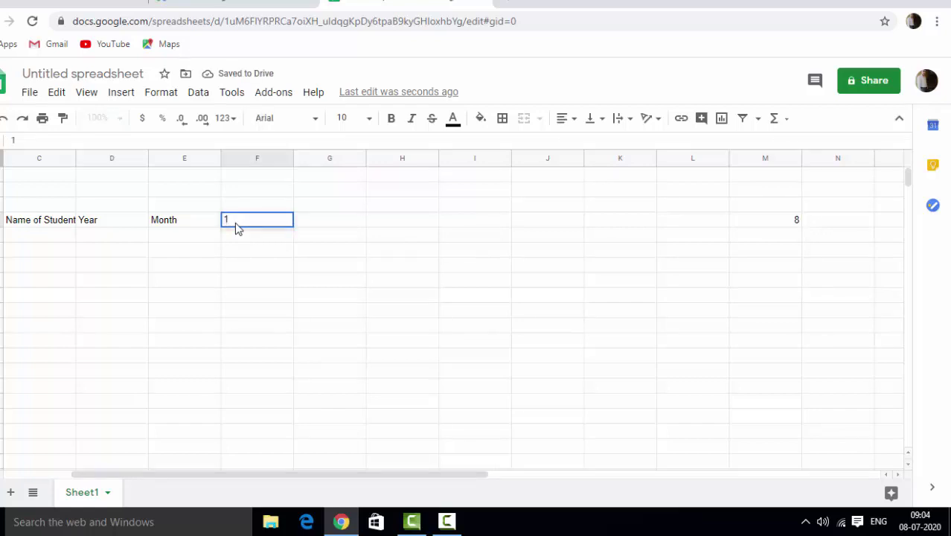
click(708, 225)
text(7)
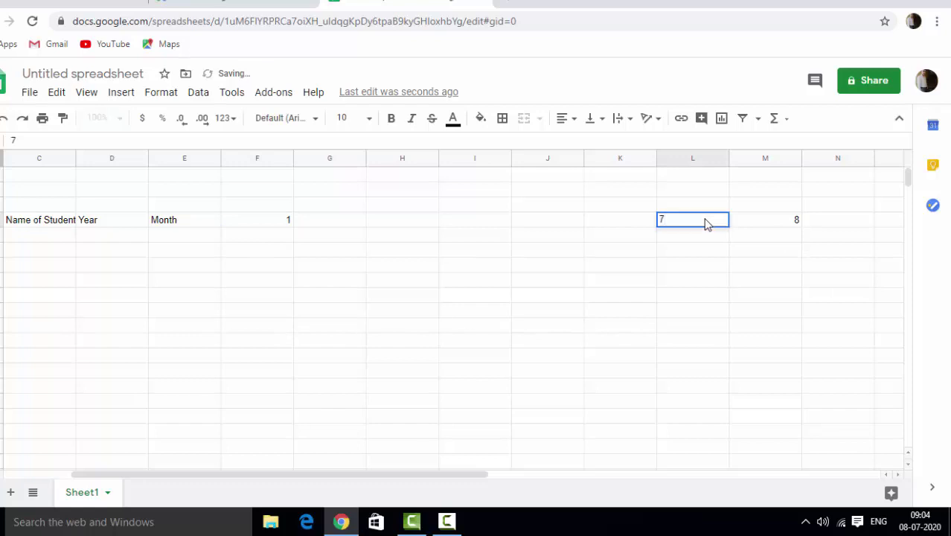
click(748, 226)
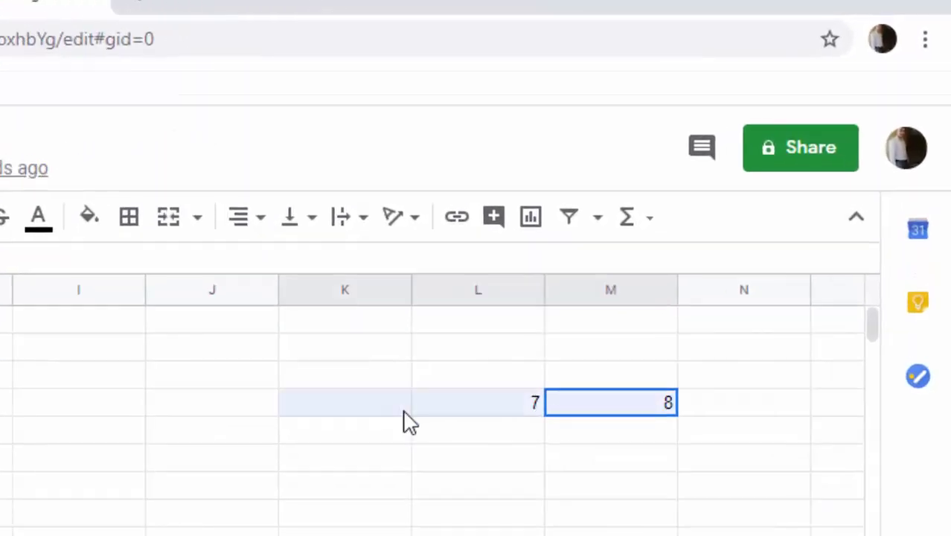
- Fill days 2–6 between 1 and 7, then extend the series further right
drag(408, 422, 462, 409)
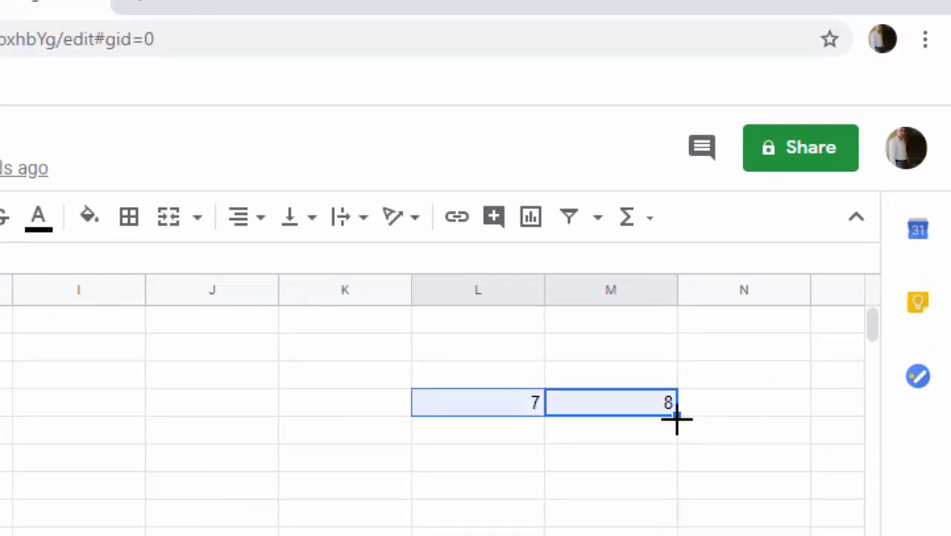
mouse_move(676, 419)
mouse_down()
mouse_move(323, 331)
mouse_move(160, 249)
mouse_up()
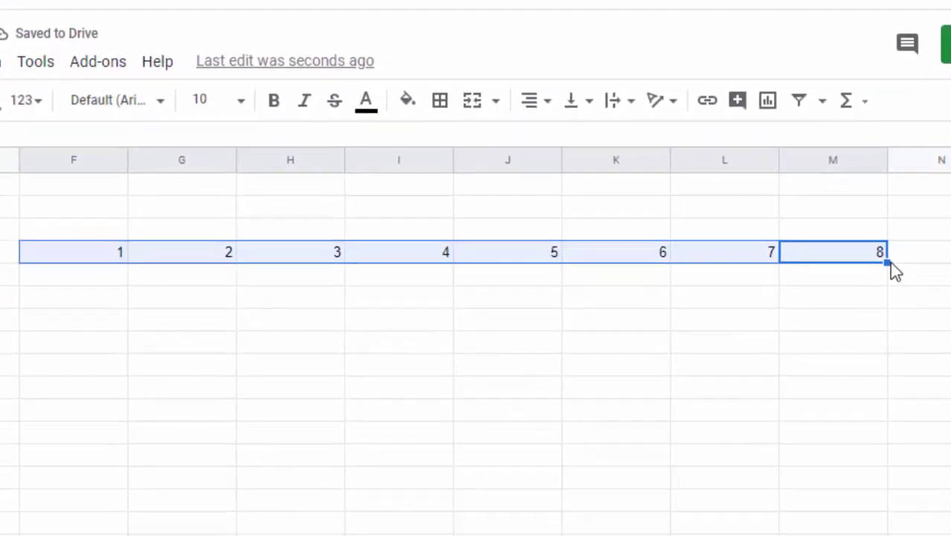
drag(888, 263, 949, 227)
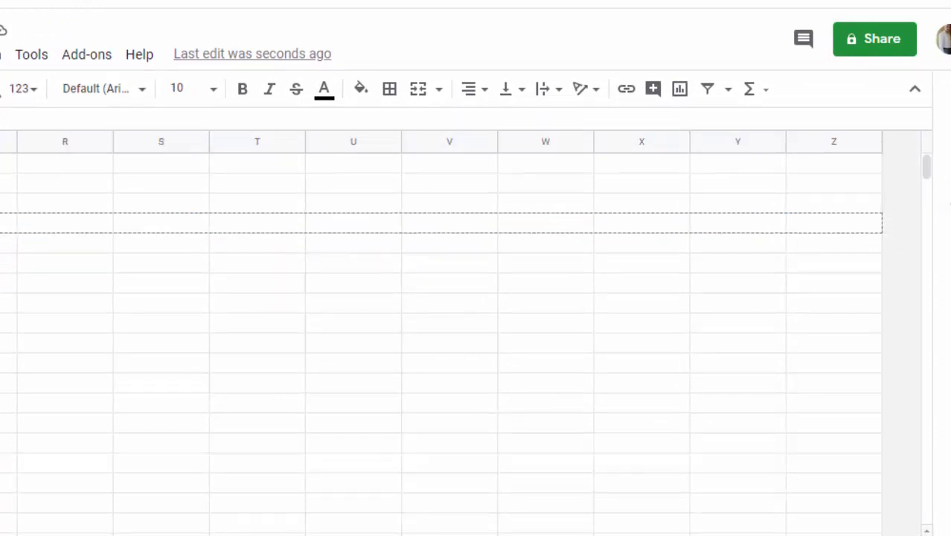
- Fill the day numbers to 21, then delete 17–21 so the row ends at 16
drag(949, 227, 949, 227)
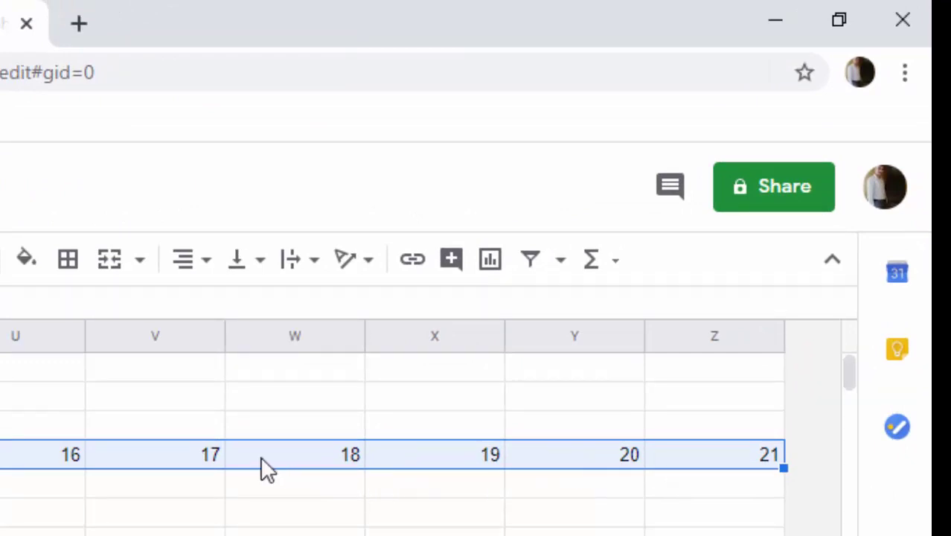
click(179, 530)
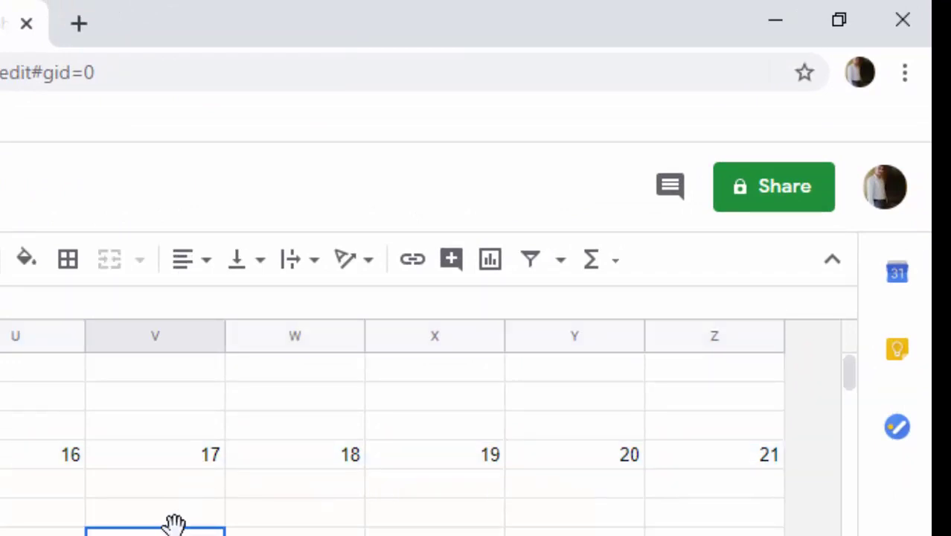
drag(167, 455, 695, 447)
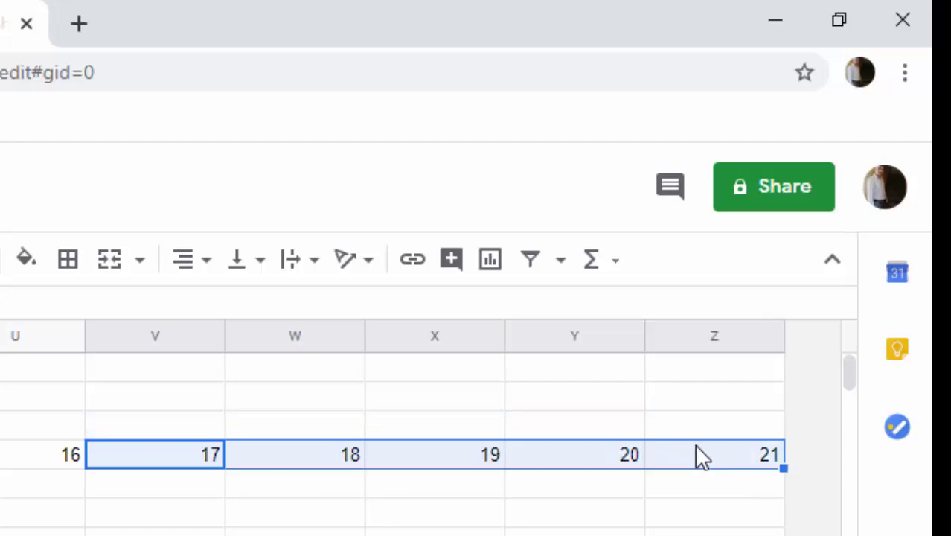
key(Delete)
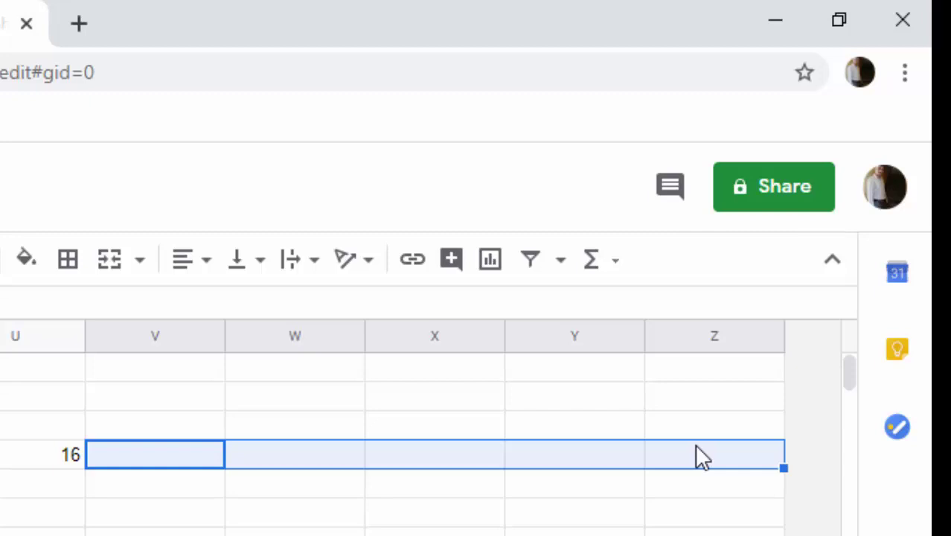
- Check the cleared cells V–Z are empty and select column V
click(183, 463)
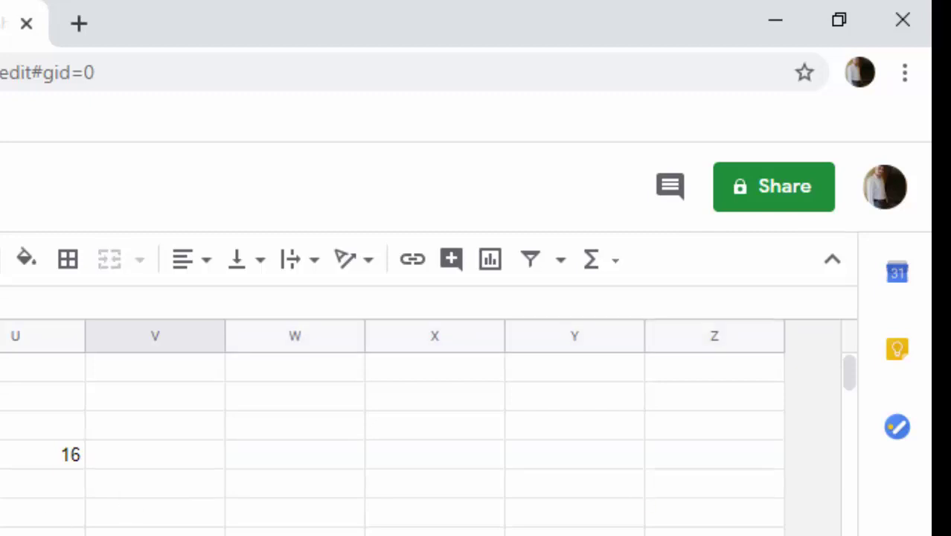
click(182, 459)
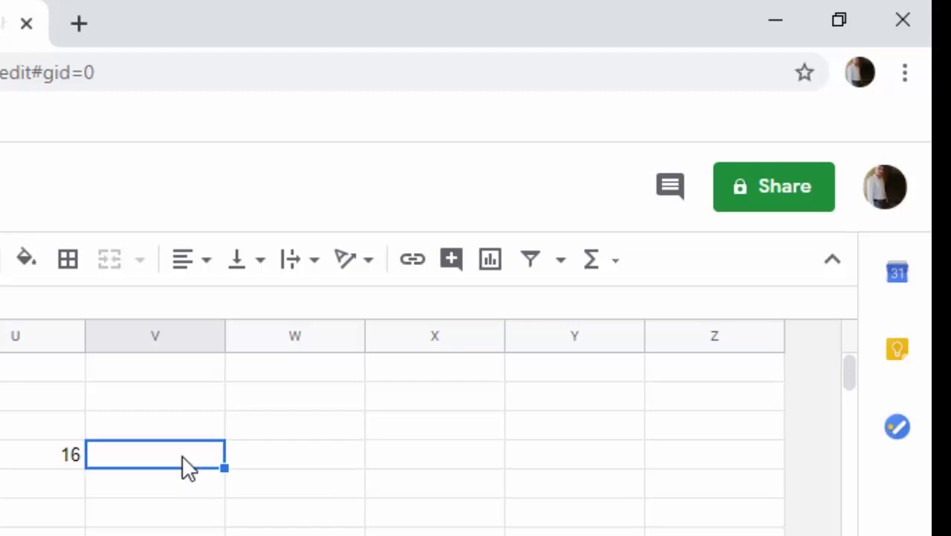
click(266, 453)
click(414, 456)
click(634, 451)
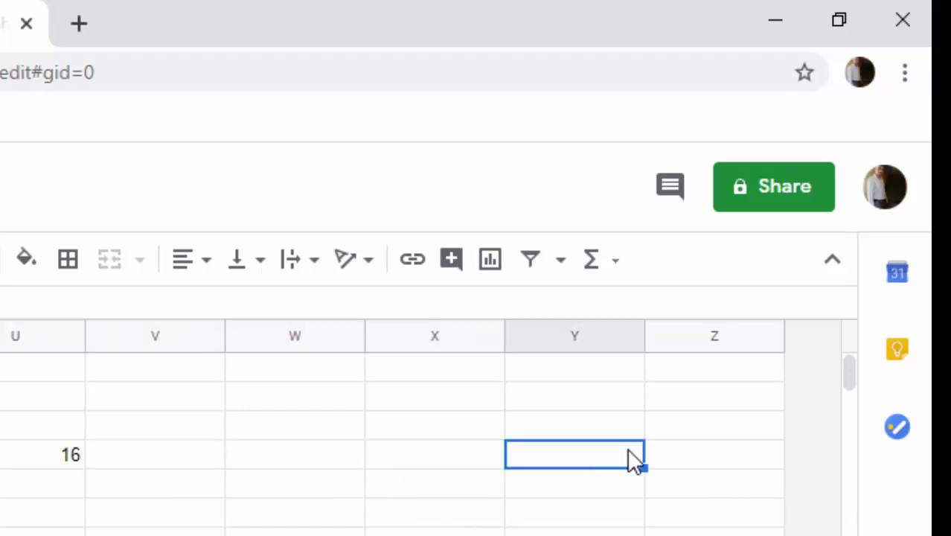
click(709, 462)
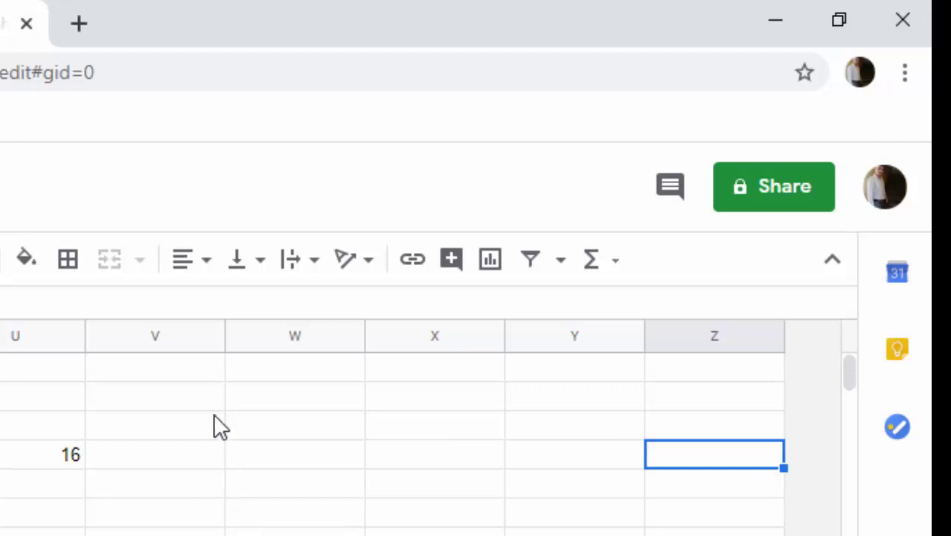
click(161, 339)
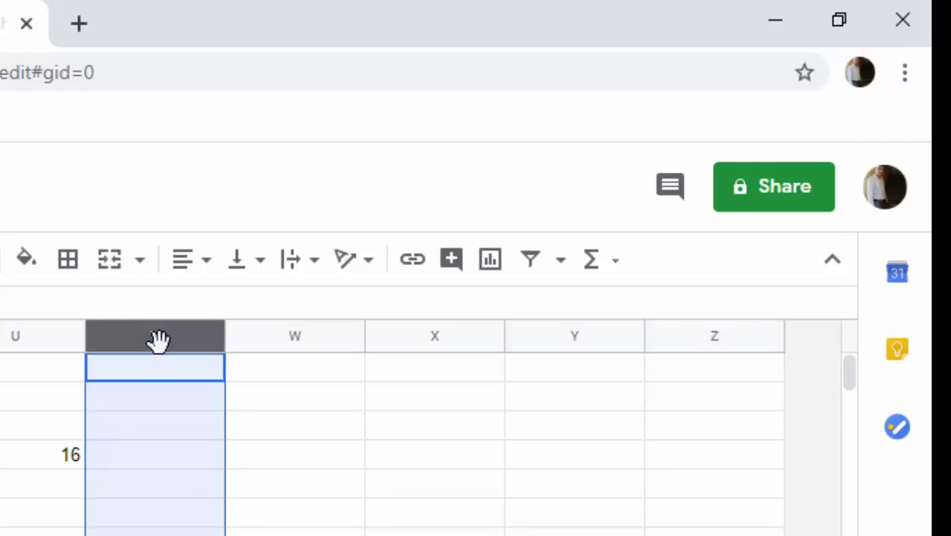
- Select columns V through Z and insert 5 columns to the right
mouse_move(155, 336)
drag(153, 340, 153, 342)
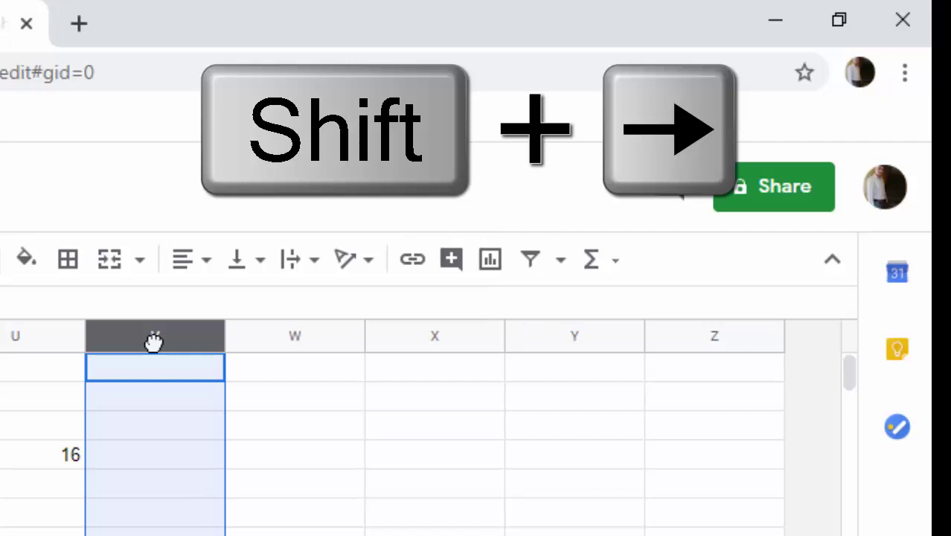
key(shift+Right)
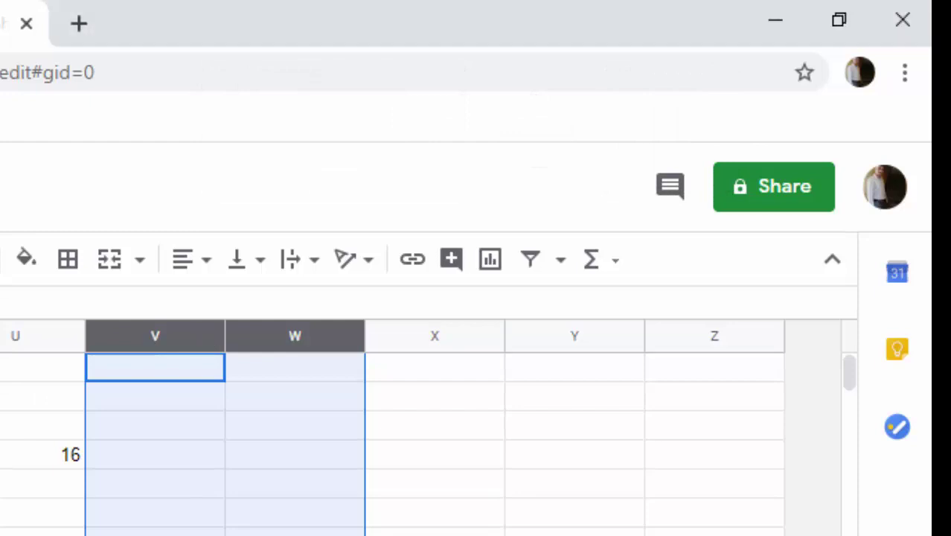
key(shift+Right)
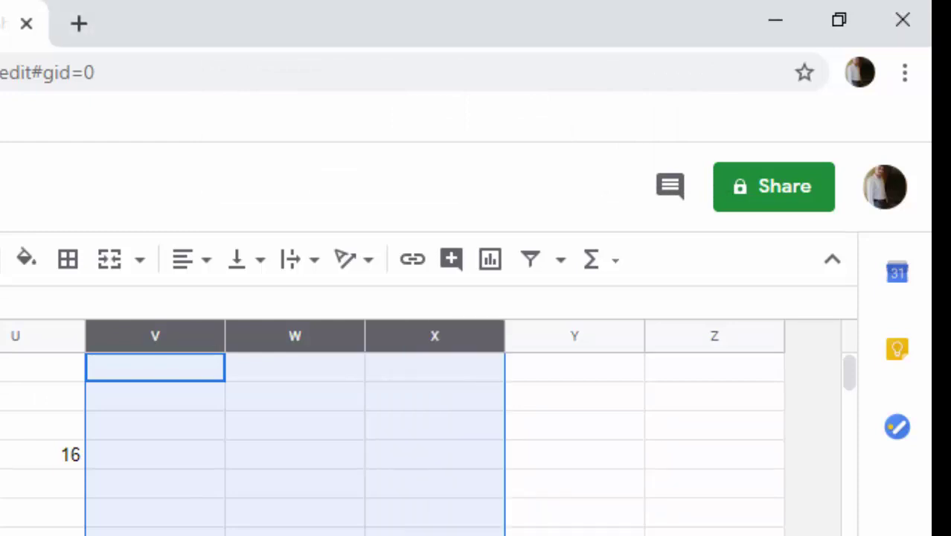
key(shift+Right)
key(shift+Right)
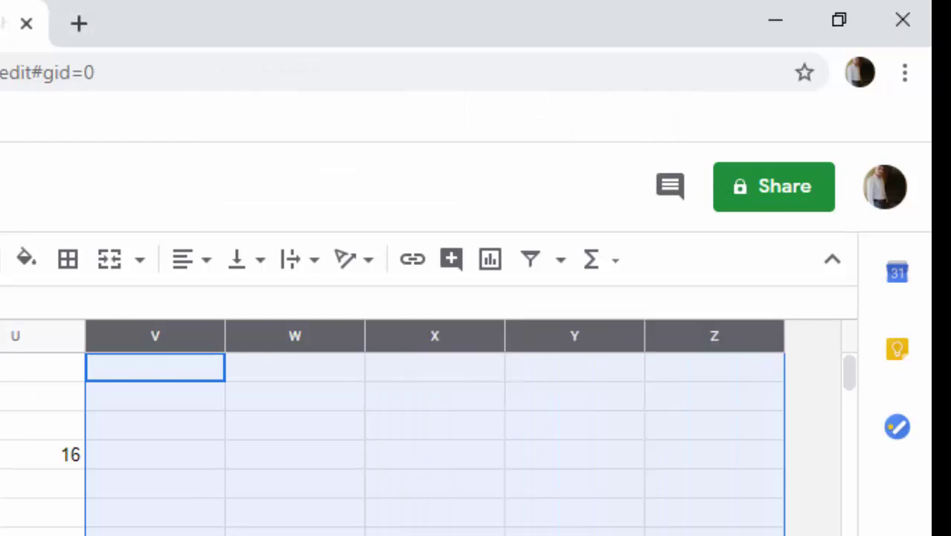
right_click(314, 404)
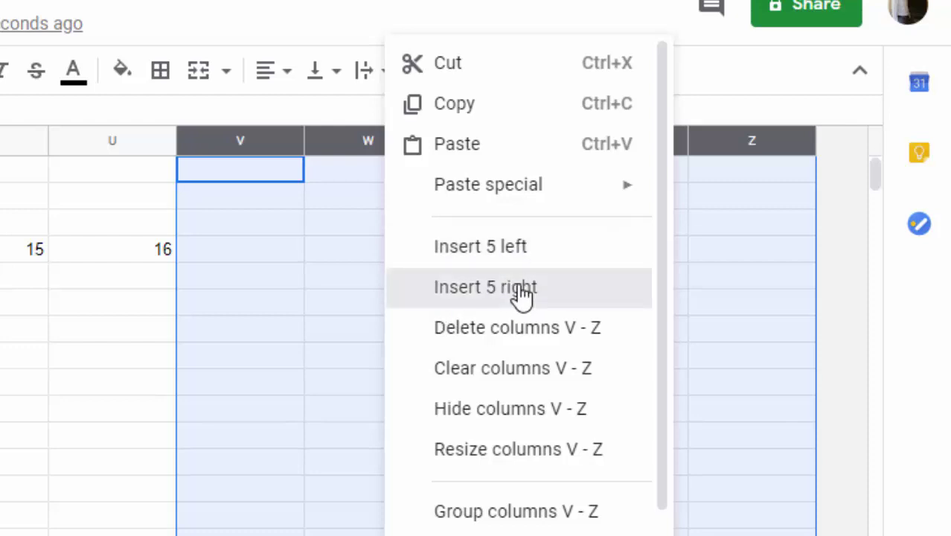
click(521, 292)
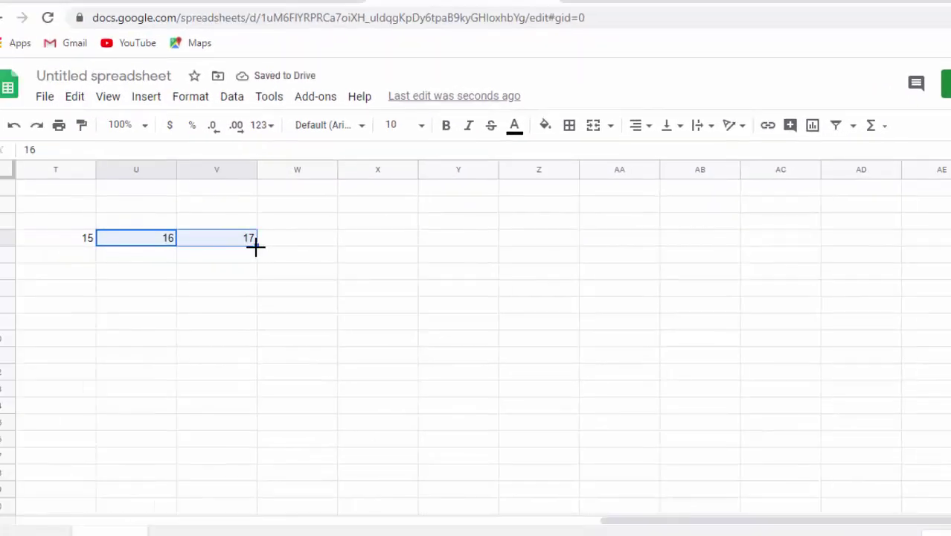
- Continue the day numbers along row 4 from 16, then clear 20–26
click(259, 243)
drag(170, 241, 923, 244)
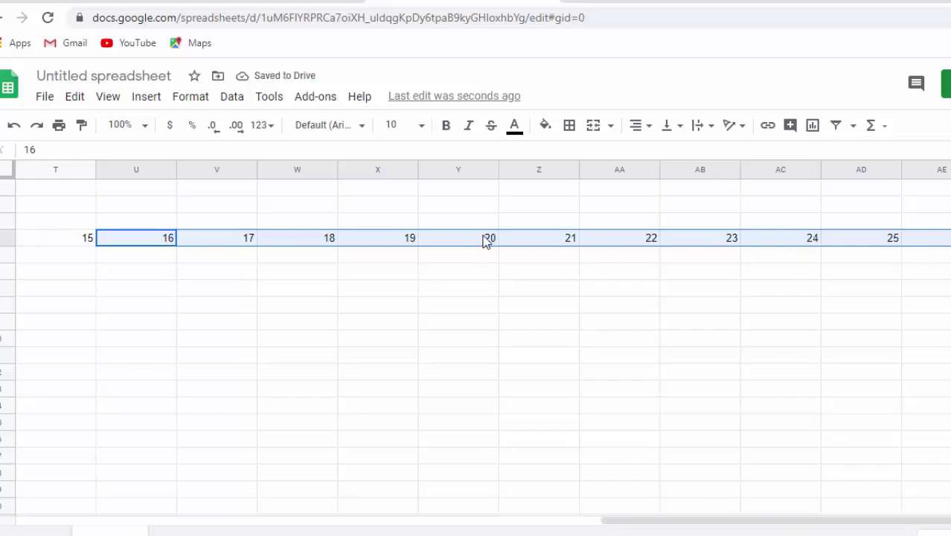
drag(485, 238, 949, 248)
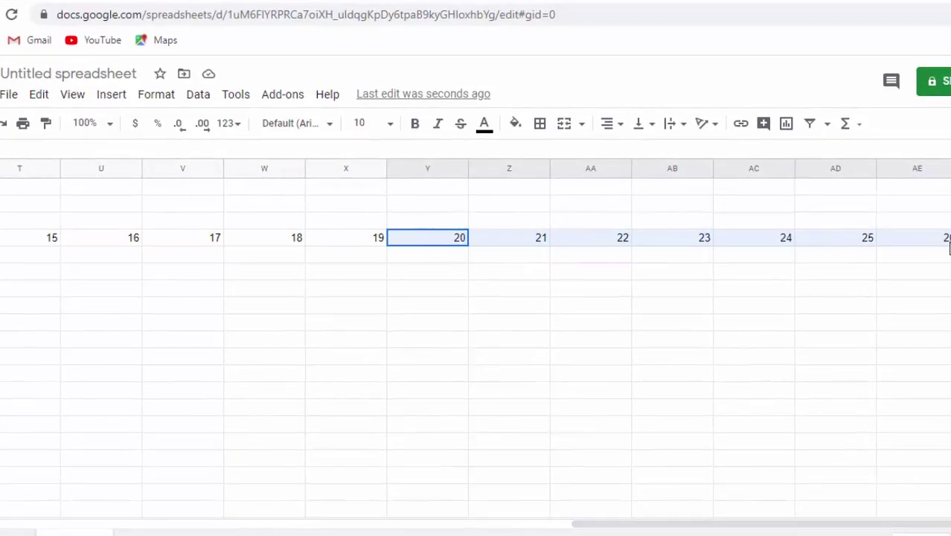
key(Delete)
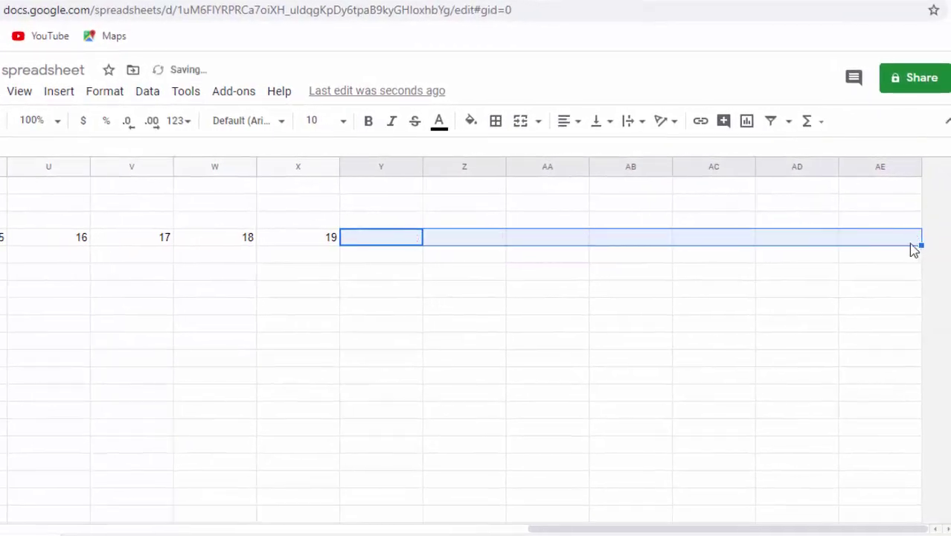
- Insert 7 new columns to the right of columns Y–AE
click(389, 168)
key(shift+Right)
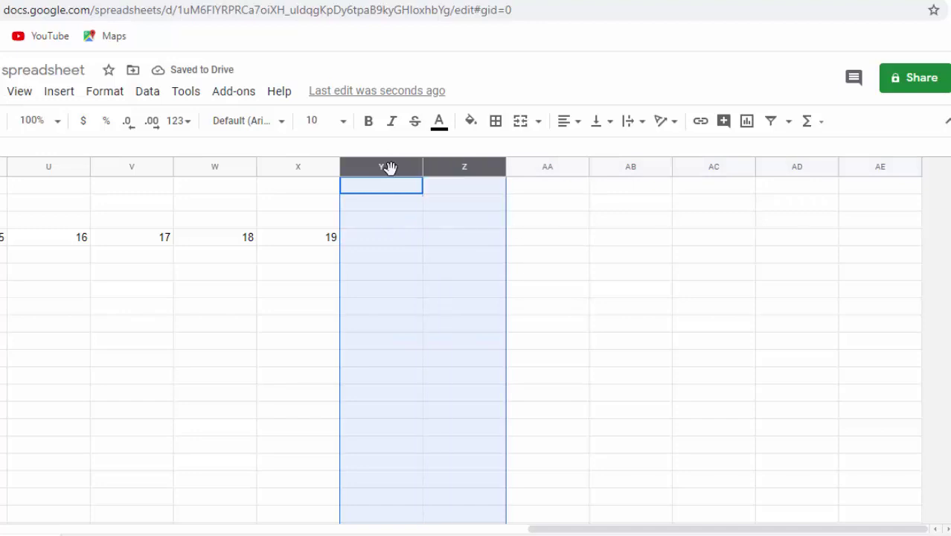
key(shift+Right)
key(shift+Right)
key(shift+Right)
key(shift+Right)
key(shift+Right)
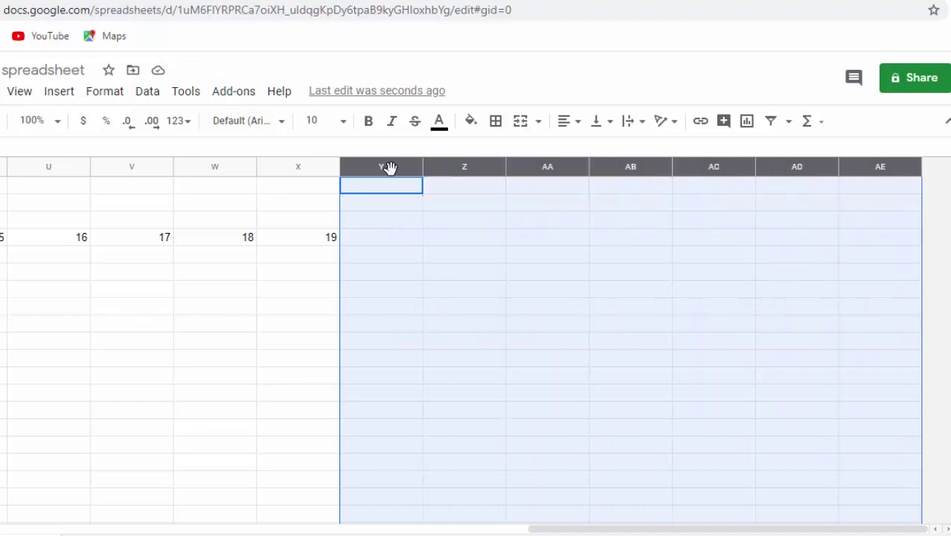
right_click(390, 167)
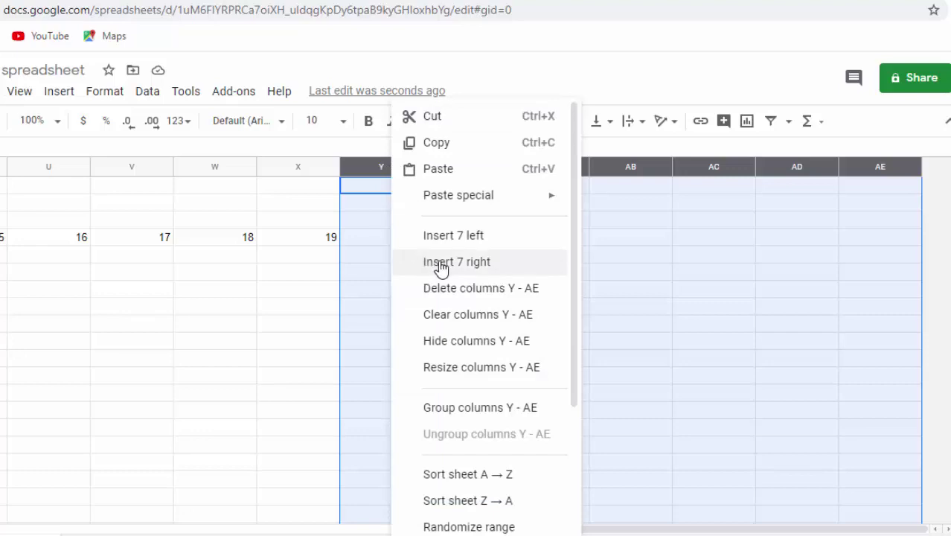
click(448, 263)
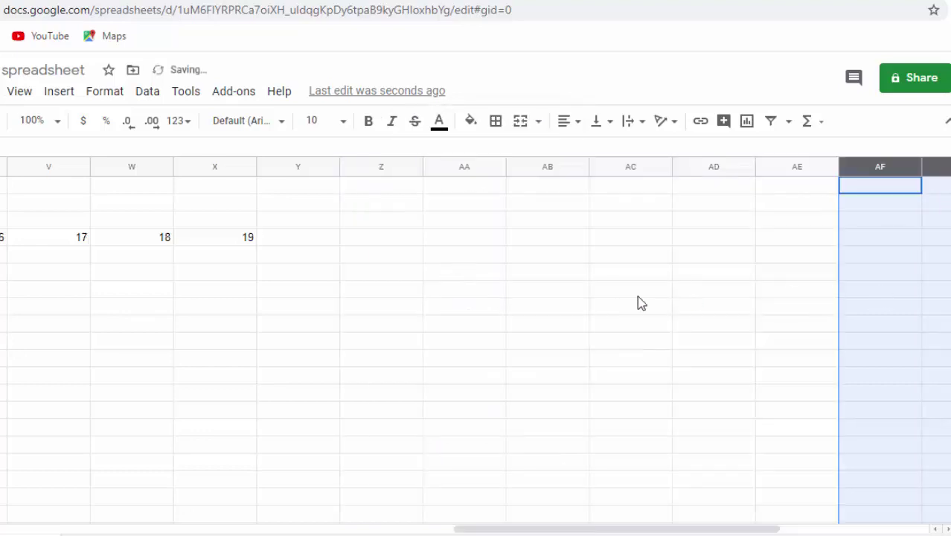
- Fill the day numbers from 18 onward up to 31
mouse_move(127, 242)
mouse_down()
mouse_move(822, 286)
mouse_move(939, 280)
mouse_up()
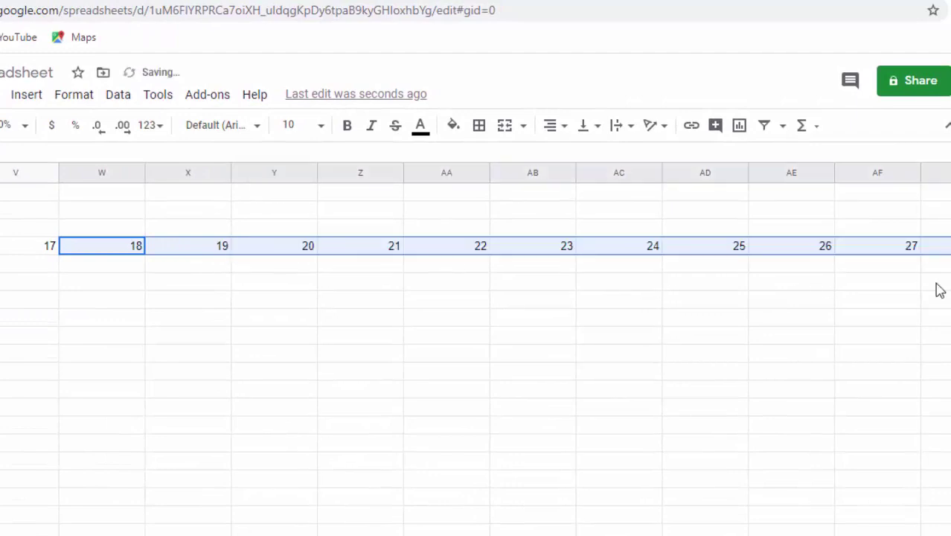
scroll(477, 335, right, 2)
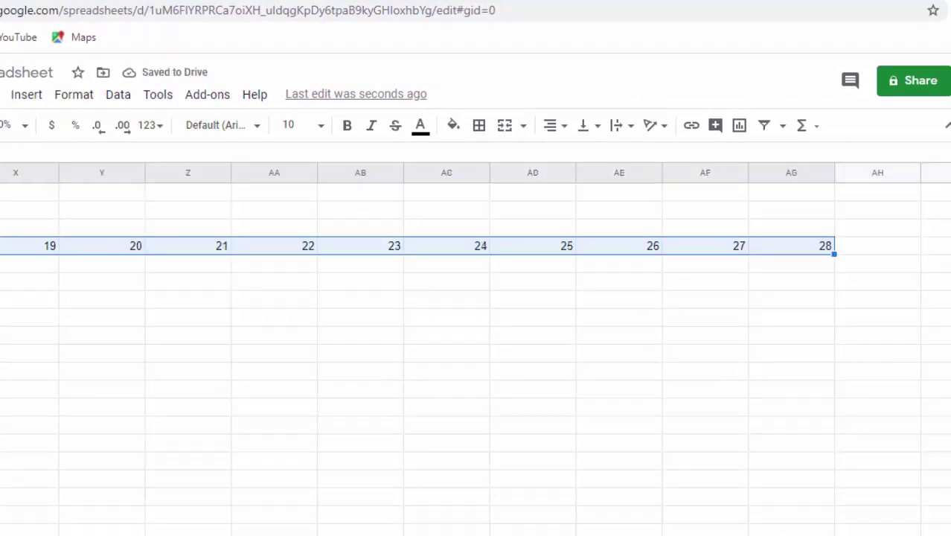
scroll(476, 335, right, 4)
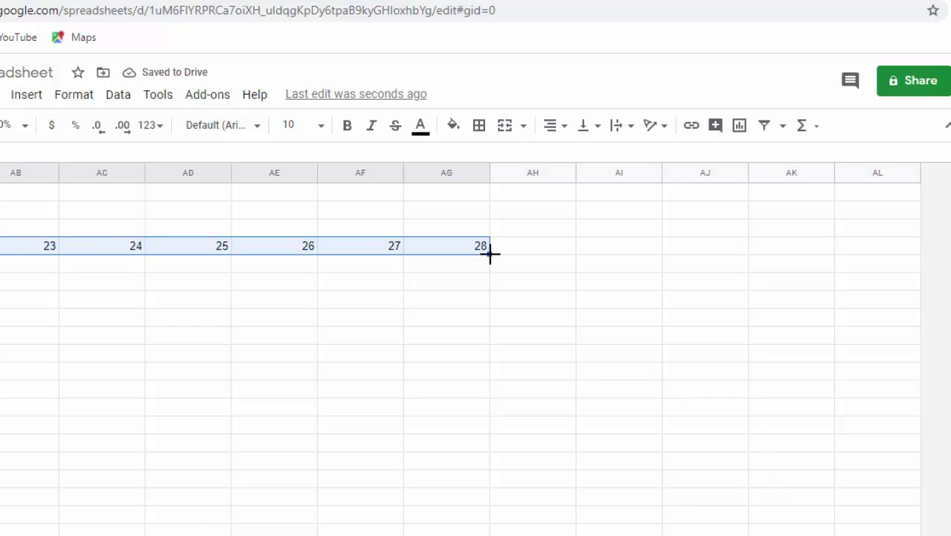
drag(490, 253, 680, 245)
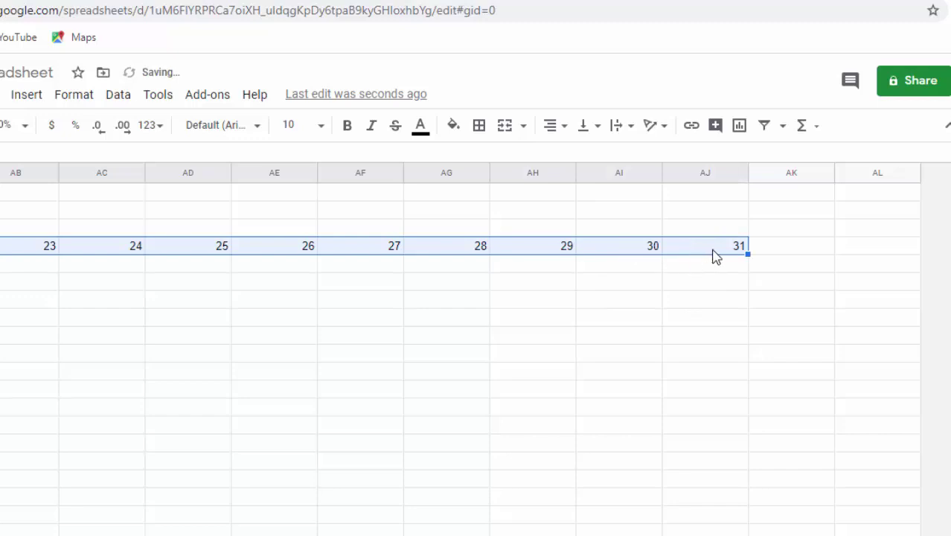
click(773, 251)
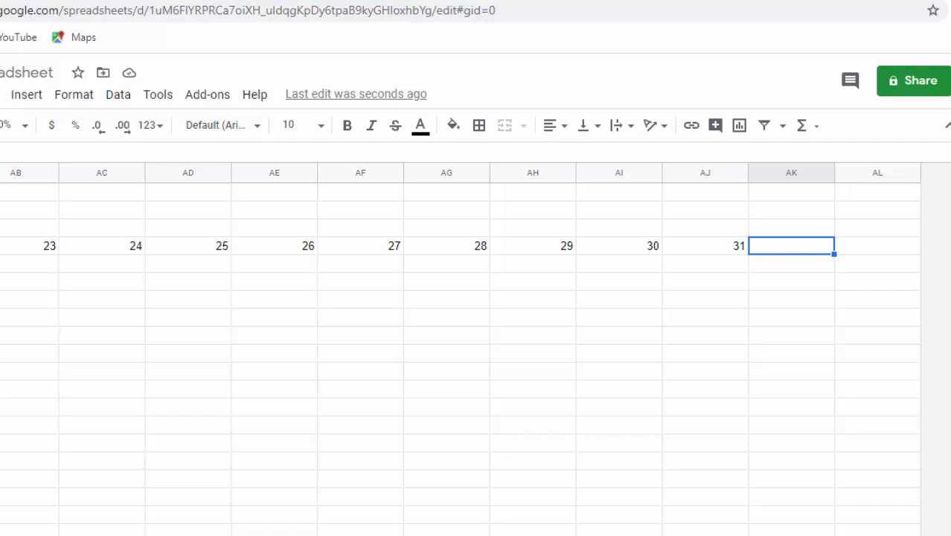
- Scroll back left and check the system calendar for the month's weekdays
scroll(476, 343, left, 2)
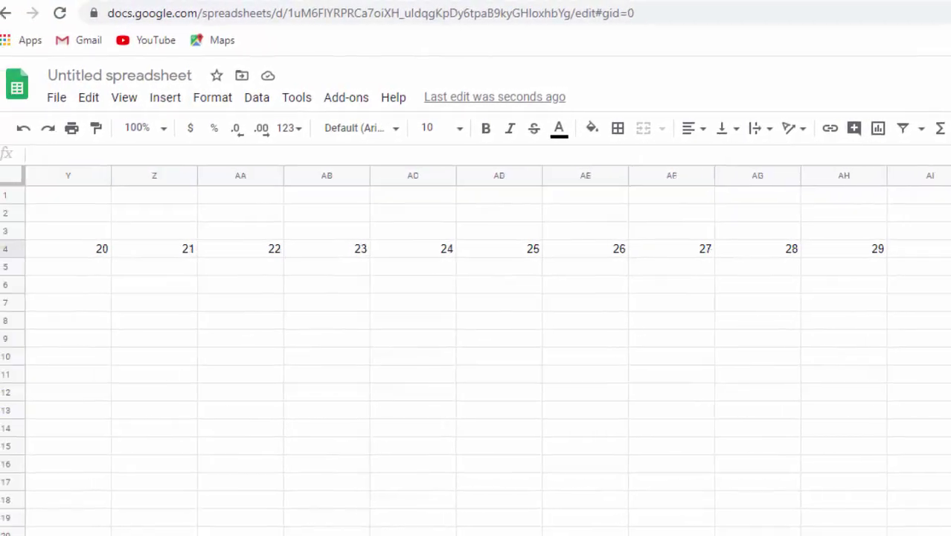
scroll(476, 342, left, 2)
scroll(476, 342, left, 2)
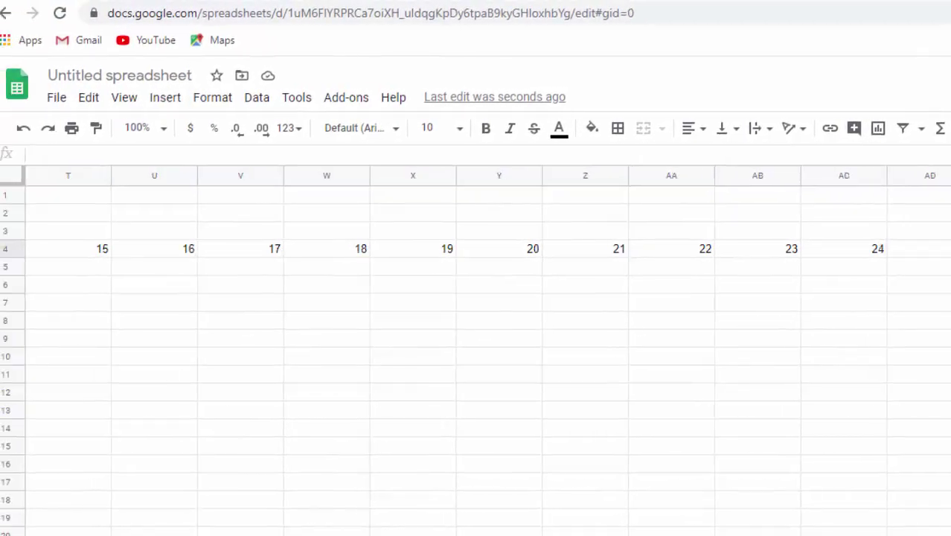
click(924, 508)
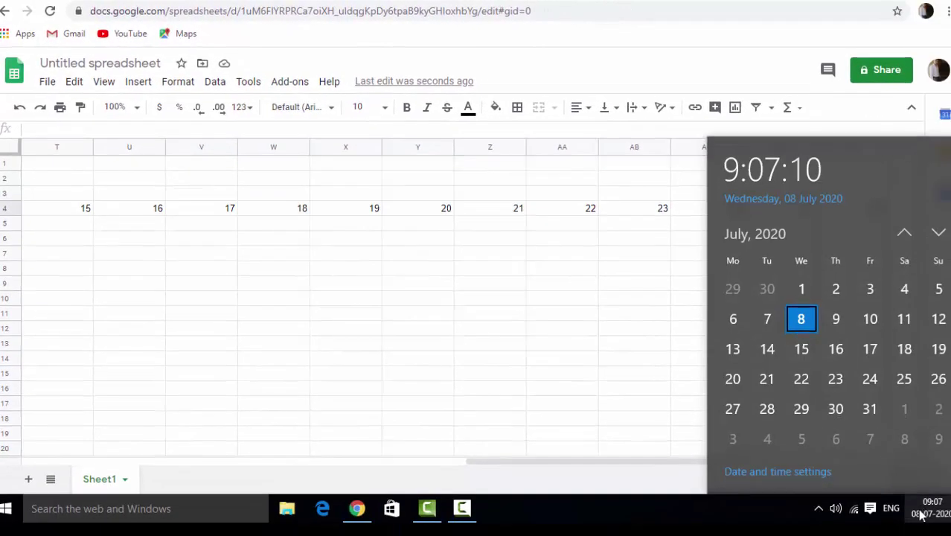
click(518, 421)
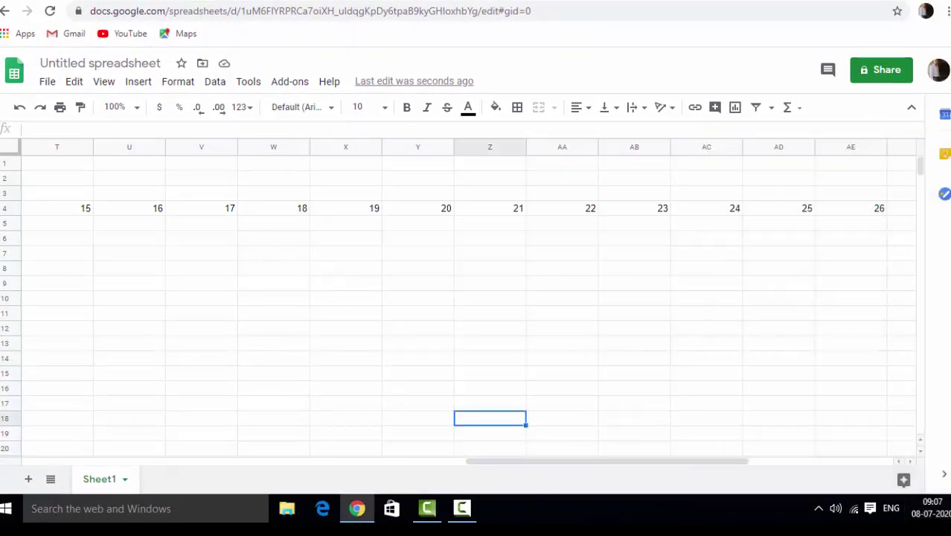
drag(671, 461, 516, 461)
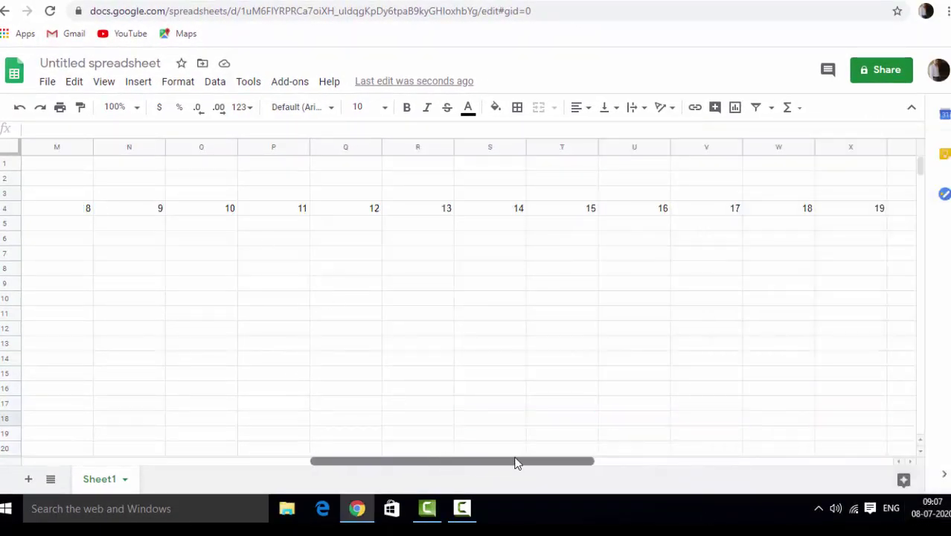
- Enter Wed in M3 and fill weekday names across row 3 from F3 to the end
click(68, 217)
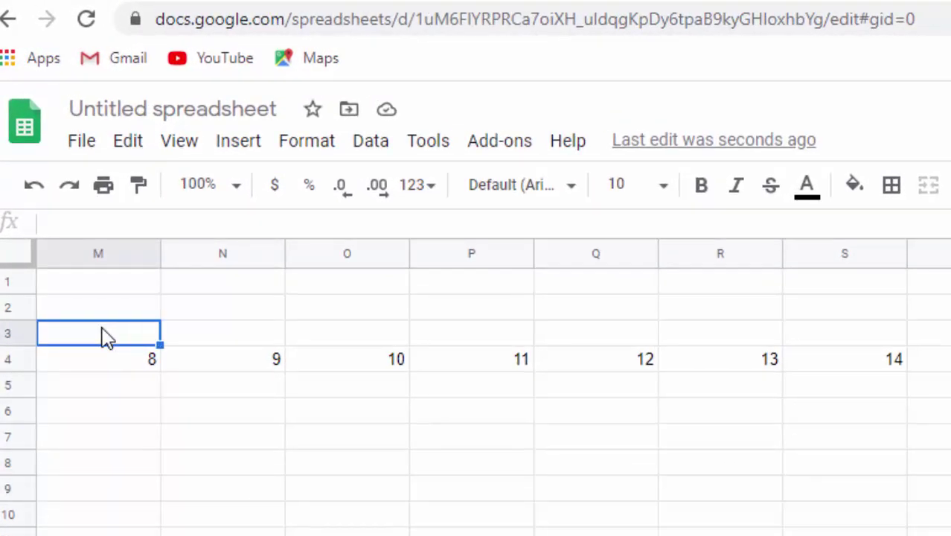
text(Wed)
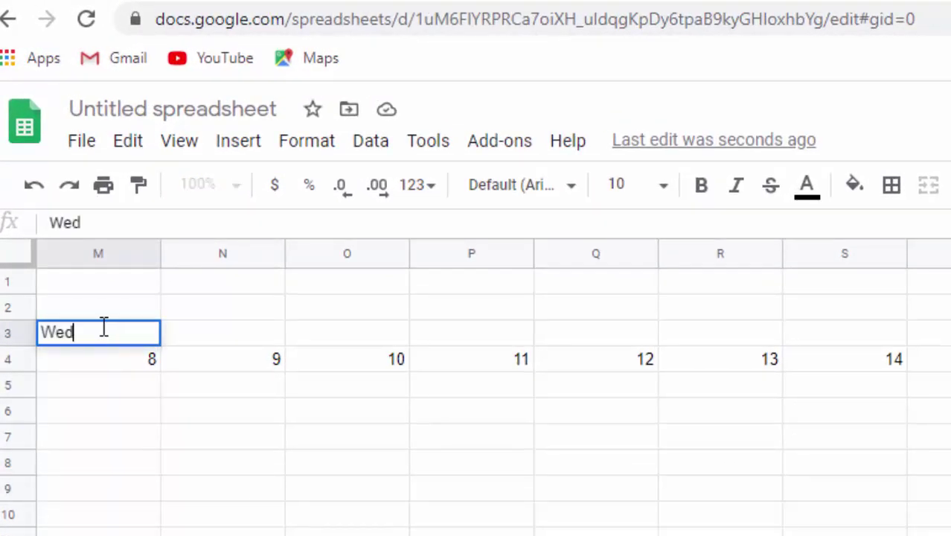
click(91, 464)
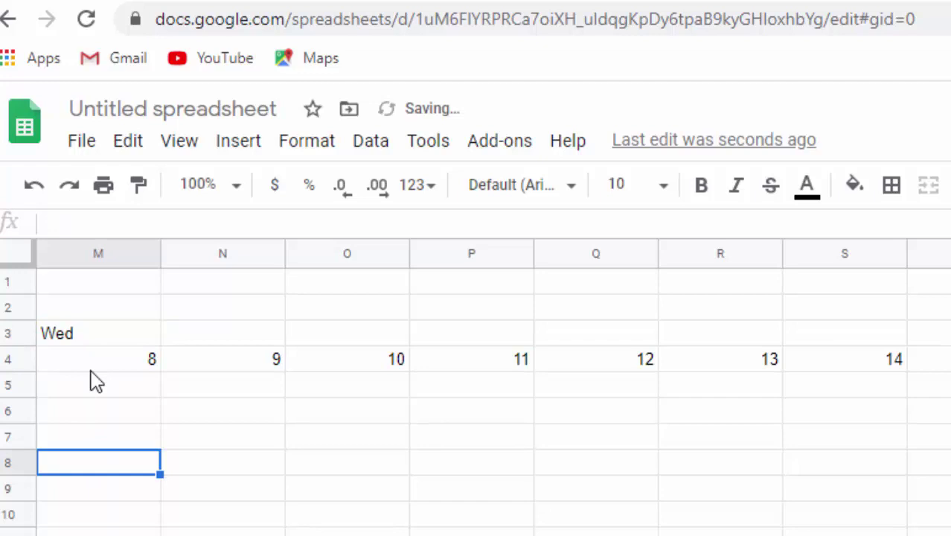
click(86, 322)
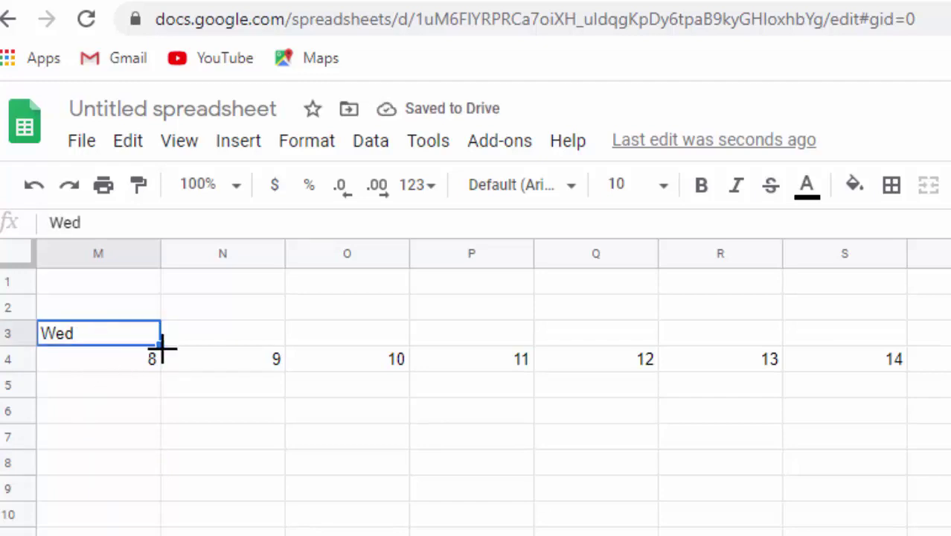
mouse_move(168, 347)
mouse_down()
mouse_move(949, 346)
mouse_move(897, 240)
mouse_up()
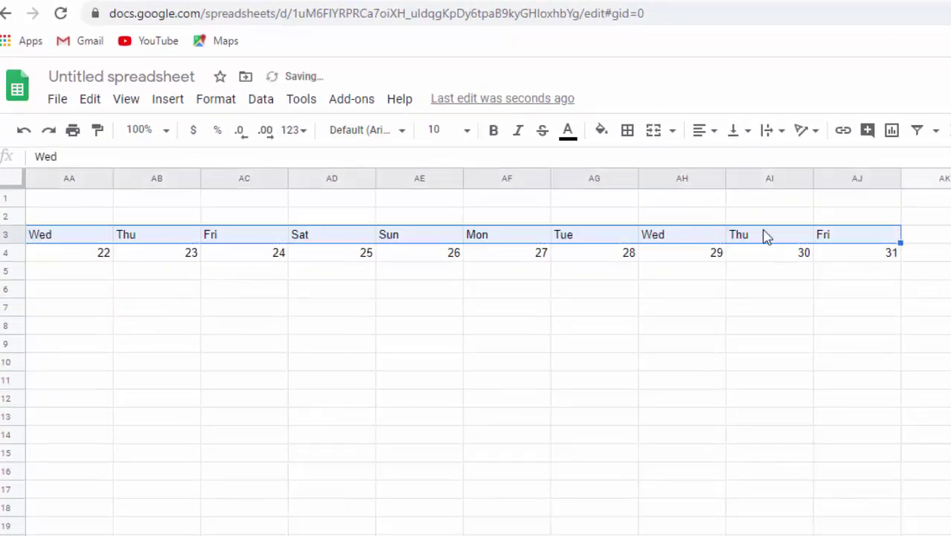
mouse_move(900, 243)
mouse_down()
mouse_move(364, 248)
mouse_move(4, 237)
mouse_up()
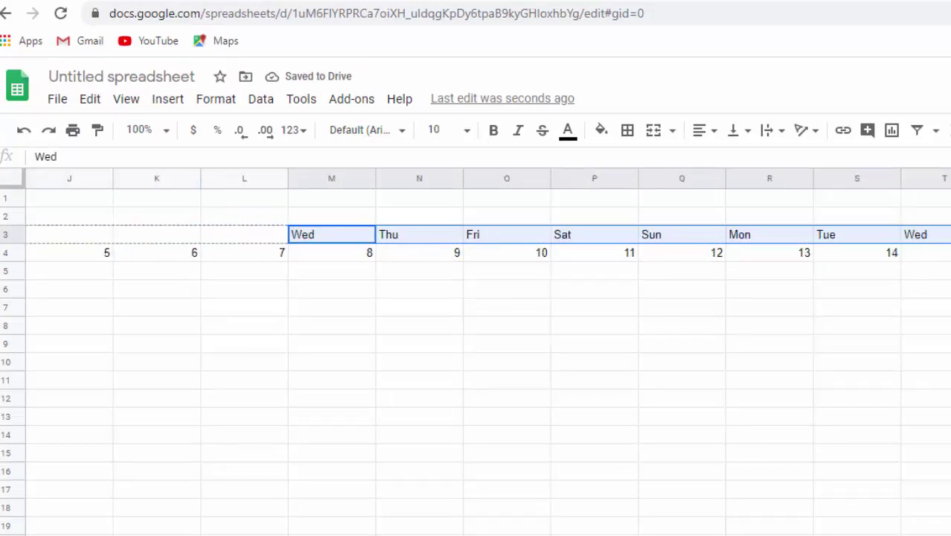
drag(3, 237, 233, 243)
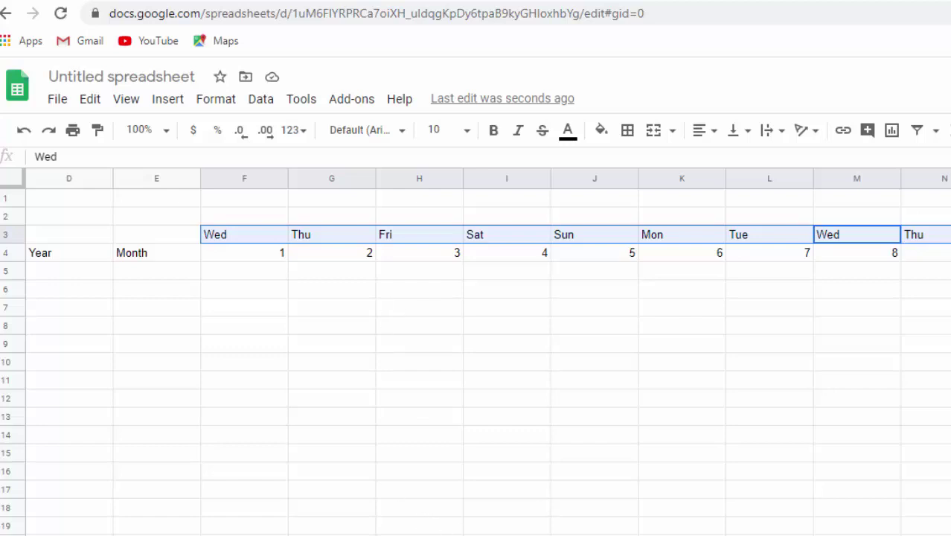
- Fill Sun into the six attendance rows under Sunday 5
click(584, 280)
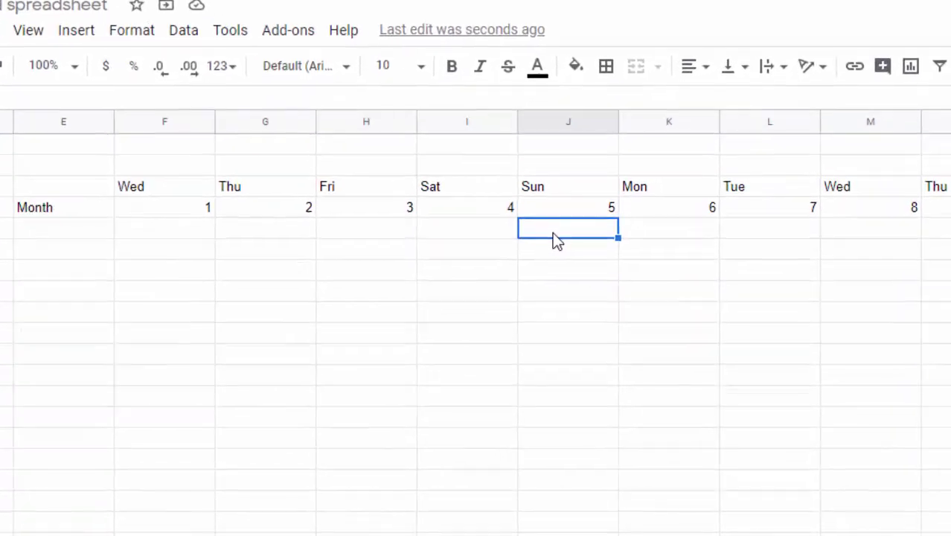
text(Su)
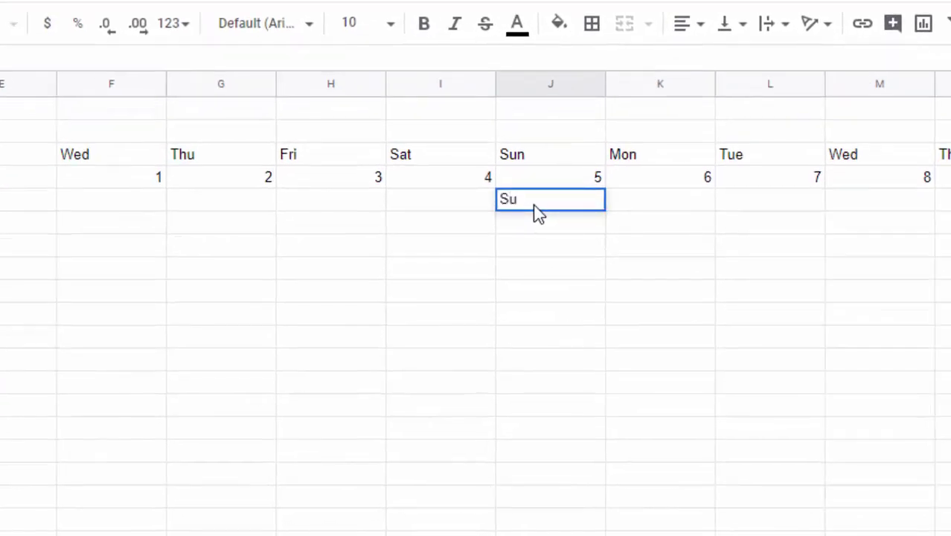
text(n)
key(Return)
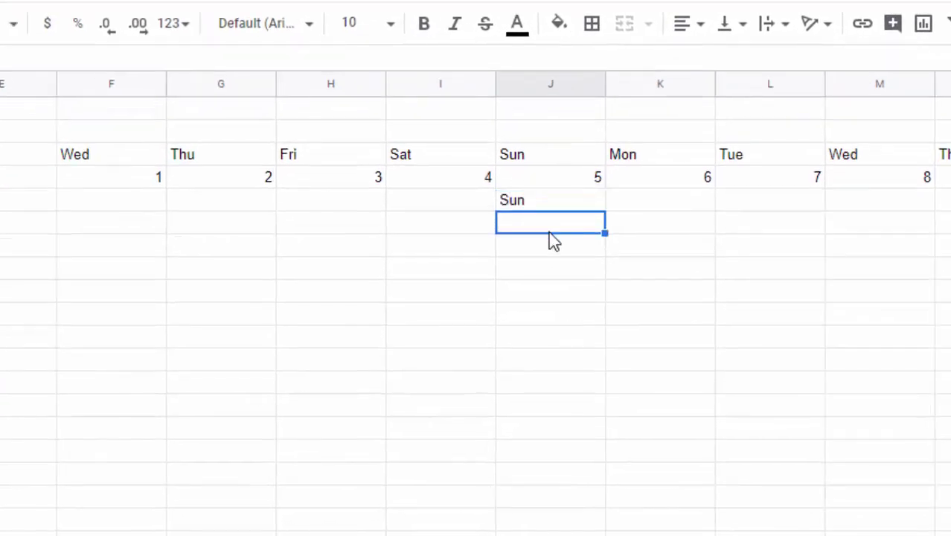
text(Su)
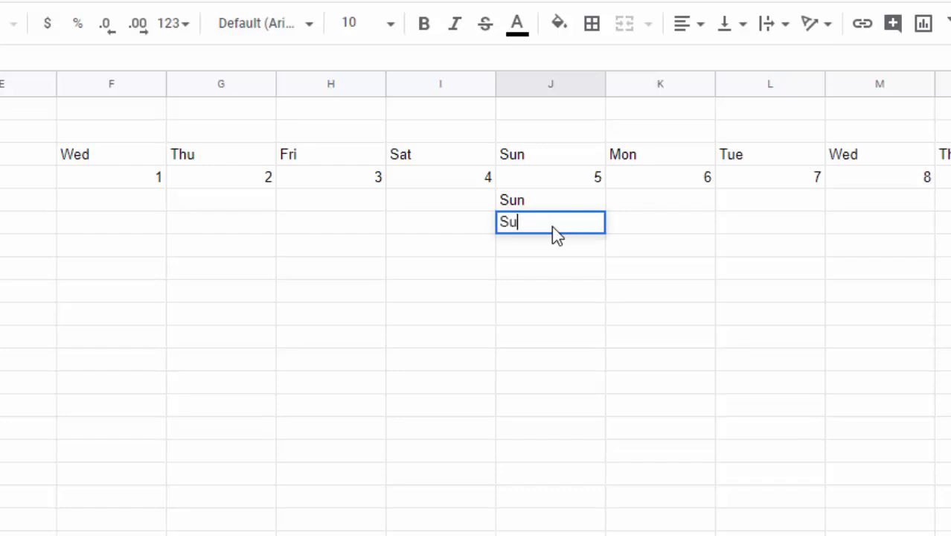
text(n)
click(578, 195)
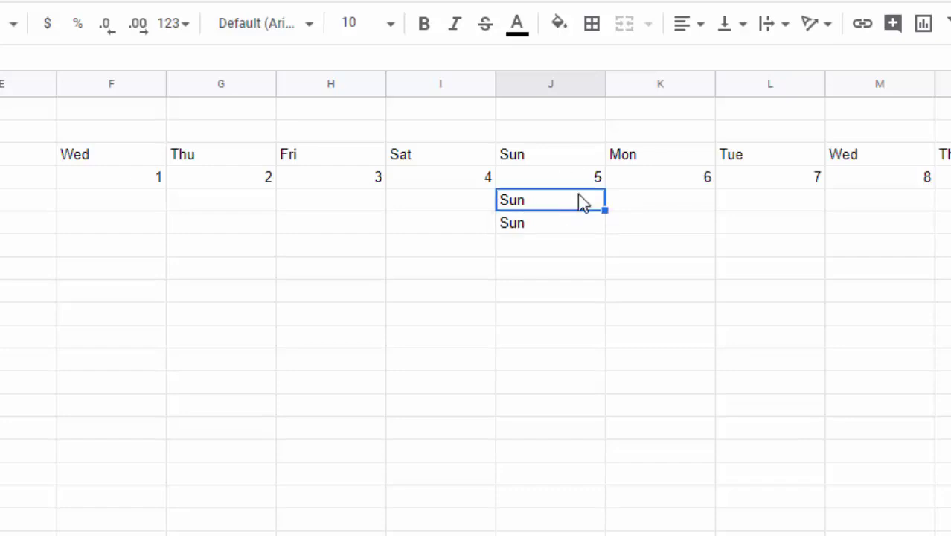
click(572, 218)
click(571, 203)
shift+click(570, 223)
drag(608, 234, 603, 323)
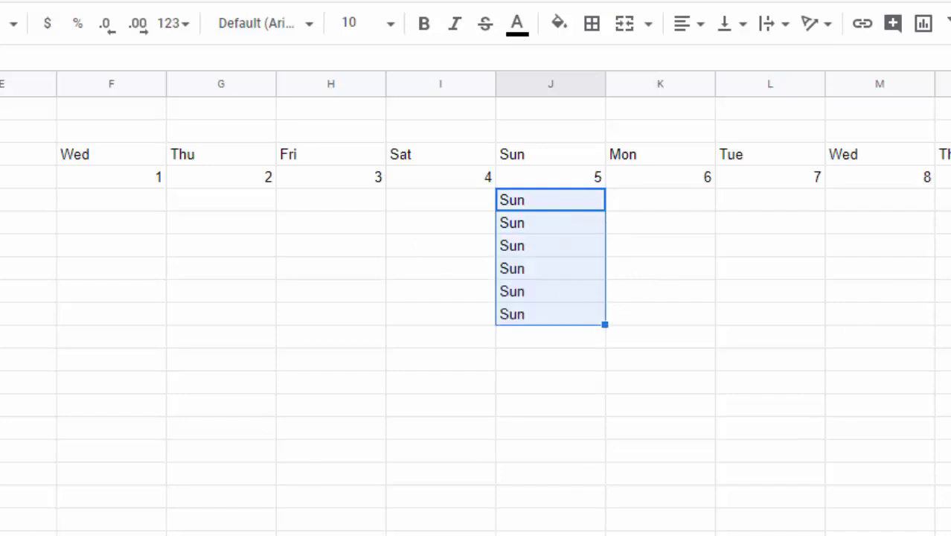
- Fill Sun into the six attendance rows under Sunday 12
scroll(476, 297, right, 1)
scroll(476, 297, right, 3)
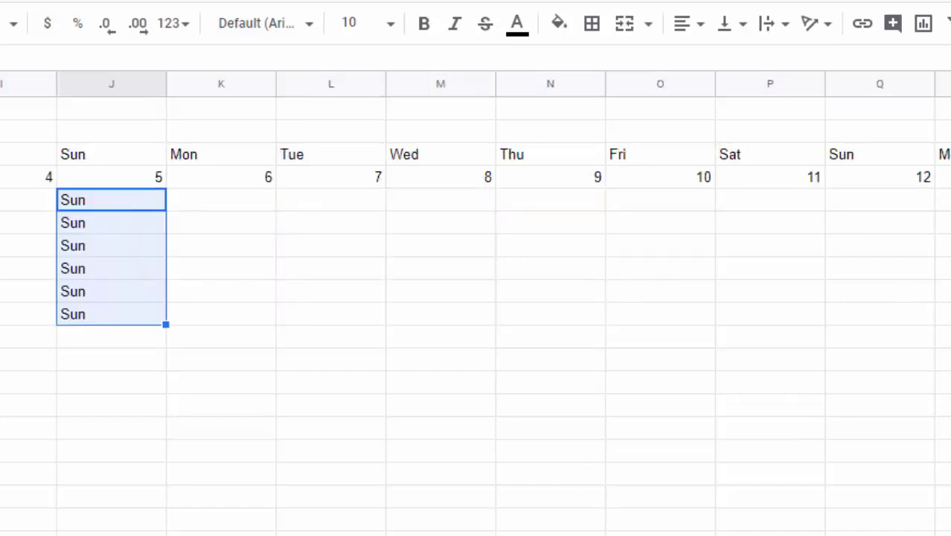
scroll(477, 298, right, 1)
click(783, 201)
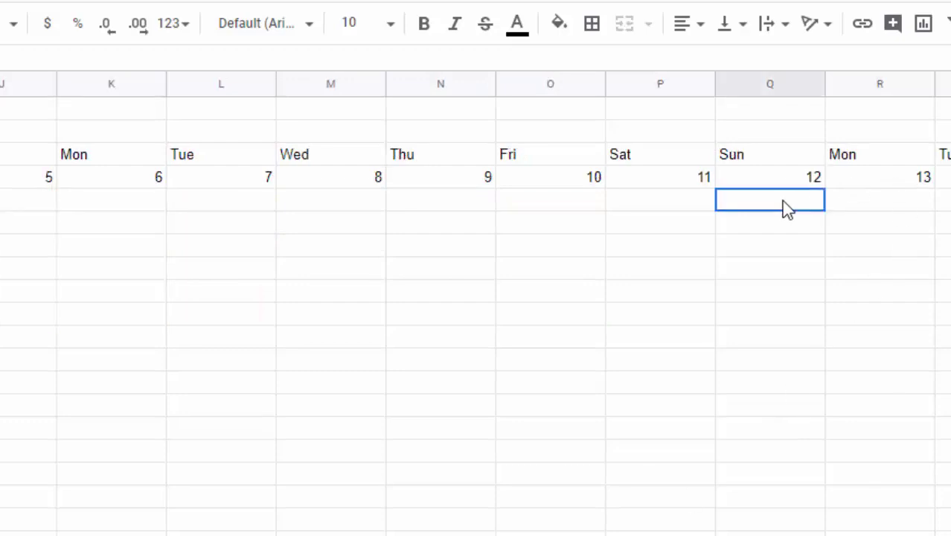
text(Su)
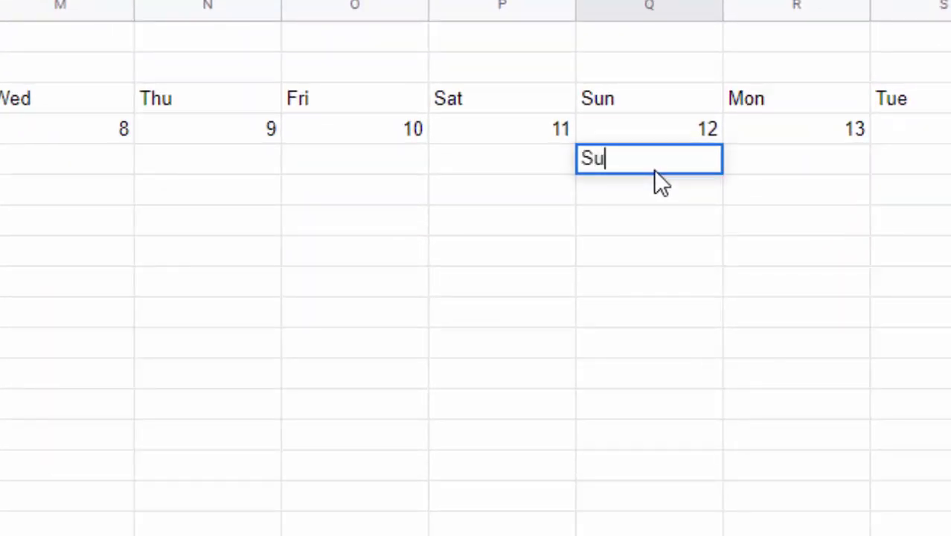
text(n)
click(641, 192)
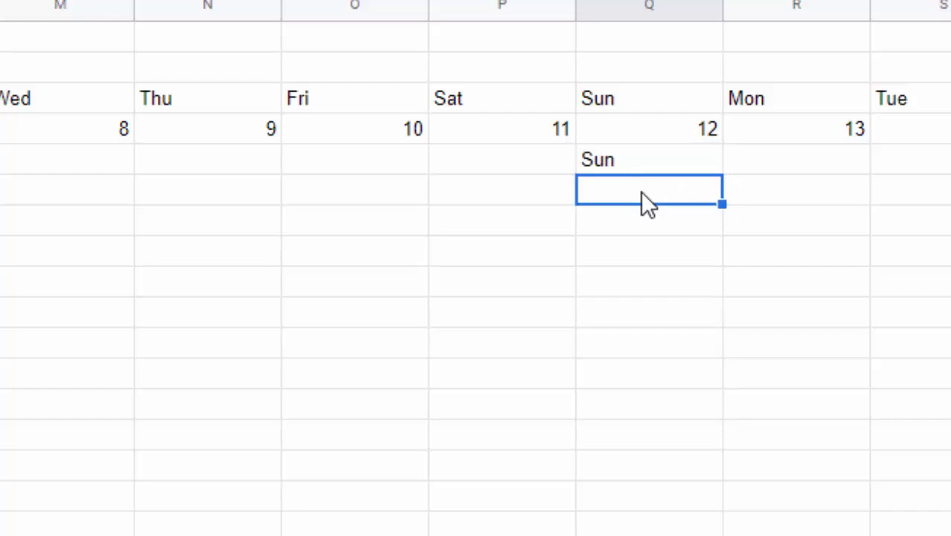
text(Sun)
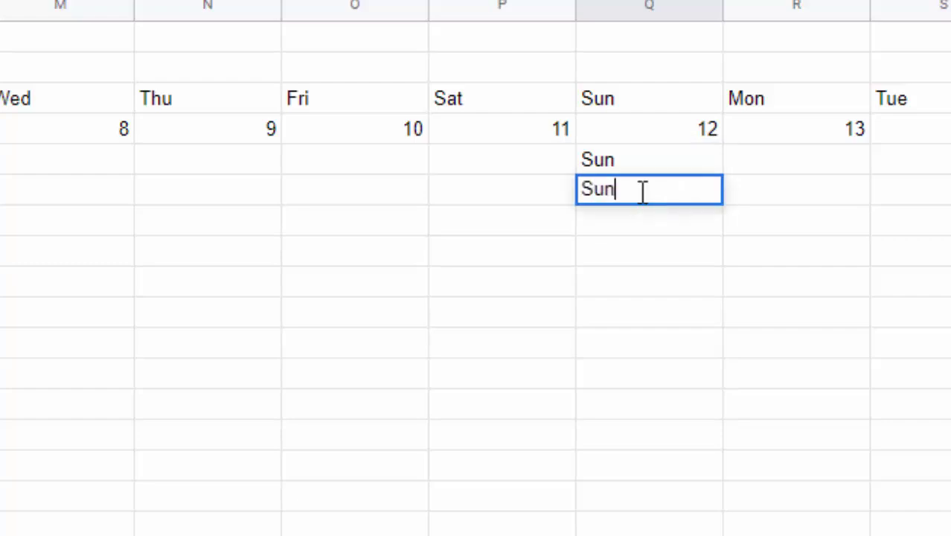
drag(676, 161, 719, 322)
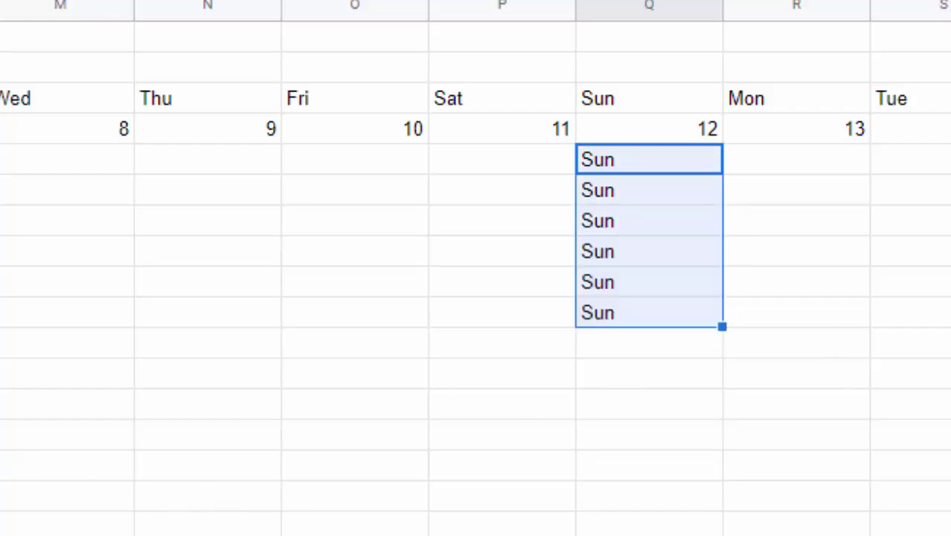
- Fill Sun into the six attendance rows under Sunday 19
scroll(475, 298, right, 4)
scroll(475, 297, right, 3)
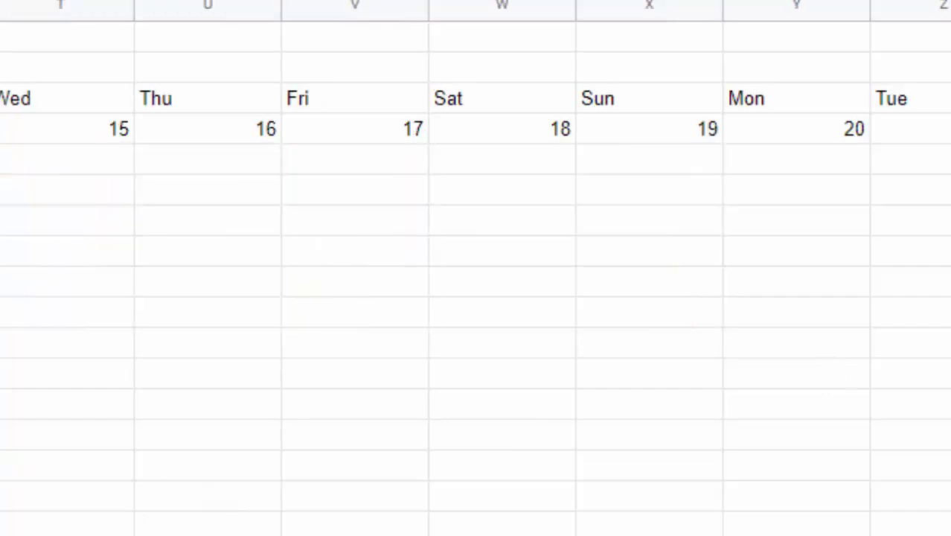
click(618, 157)
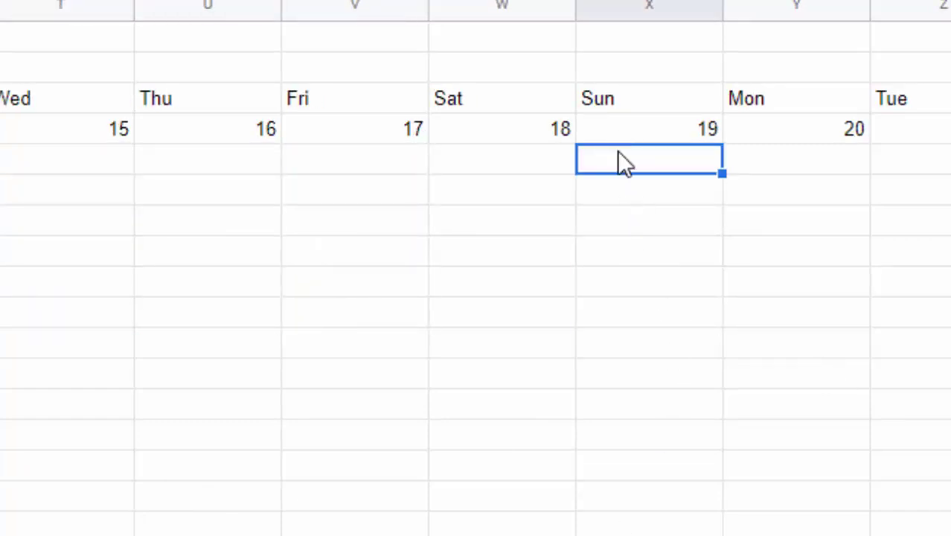
text(Sun)
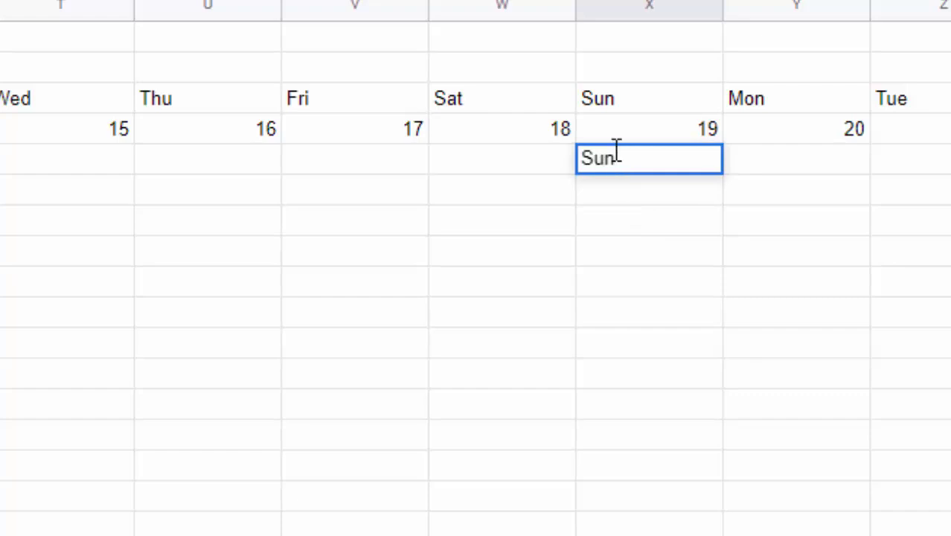
key(Return)
click(677, 158)
click(671, 199)
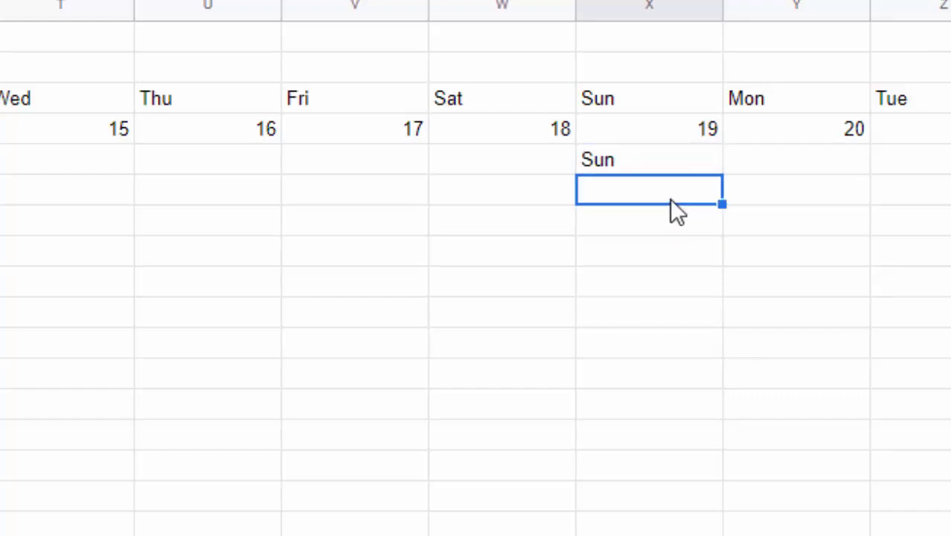
text(Sy)
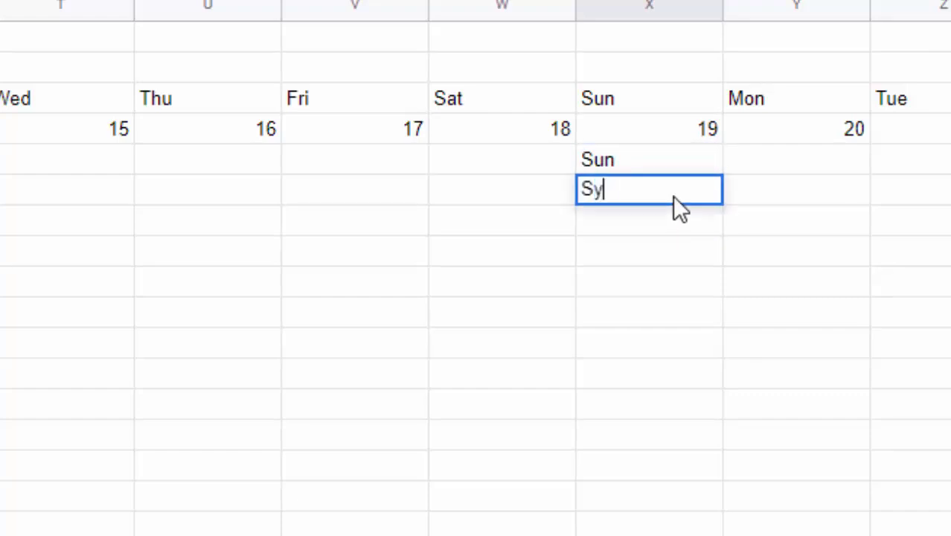
key(BackSpace)
text(un)
drag(649, 161, 650, 186)
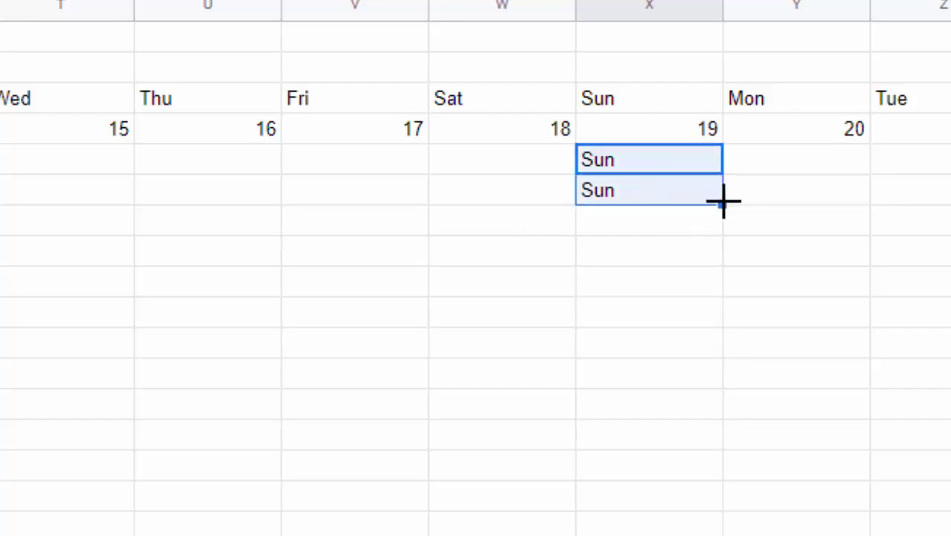
drag(722, 203, 725, 316)
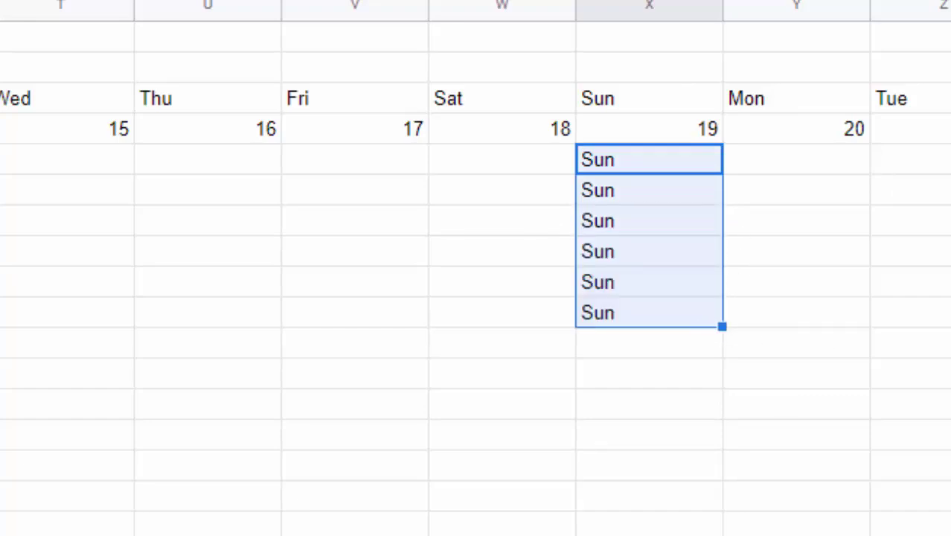
- Fill Sun into the six rows under Sunday 26, then scroll back to the start
scroll(477, 298, right, 3)
scroll(476, 298, right, 5)
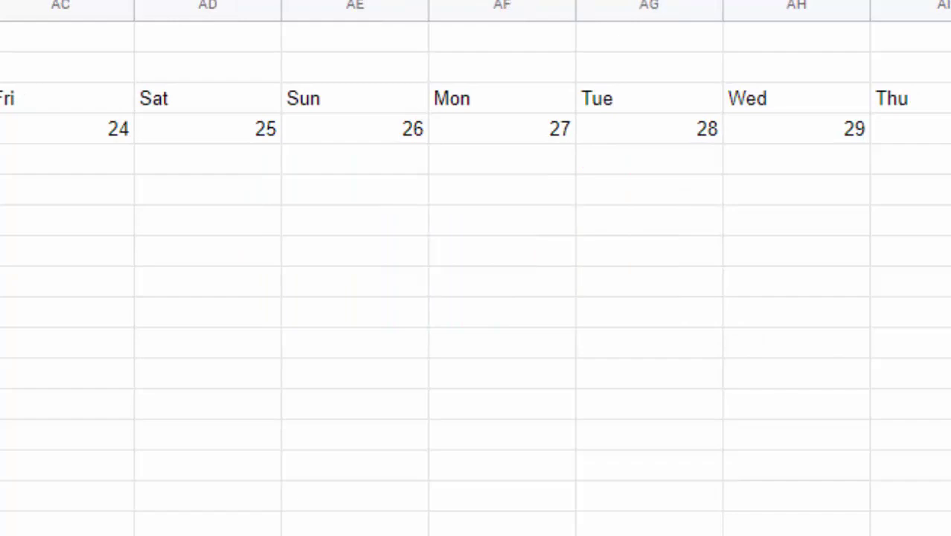
scroll(476, 297, right, 2)
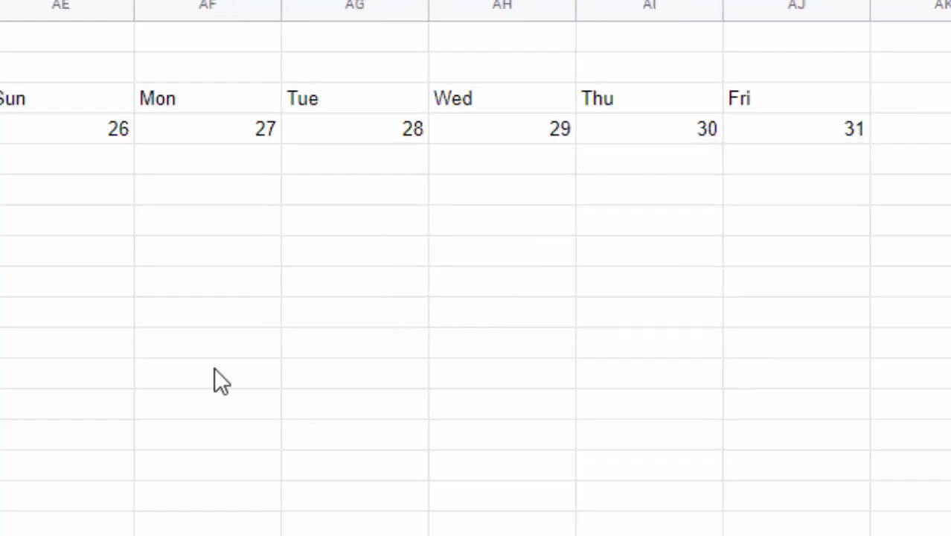
click(44, 176)
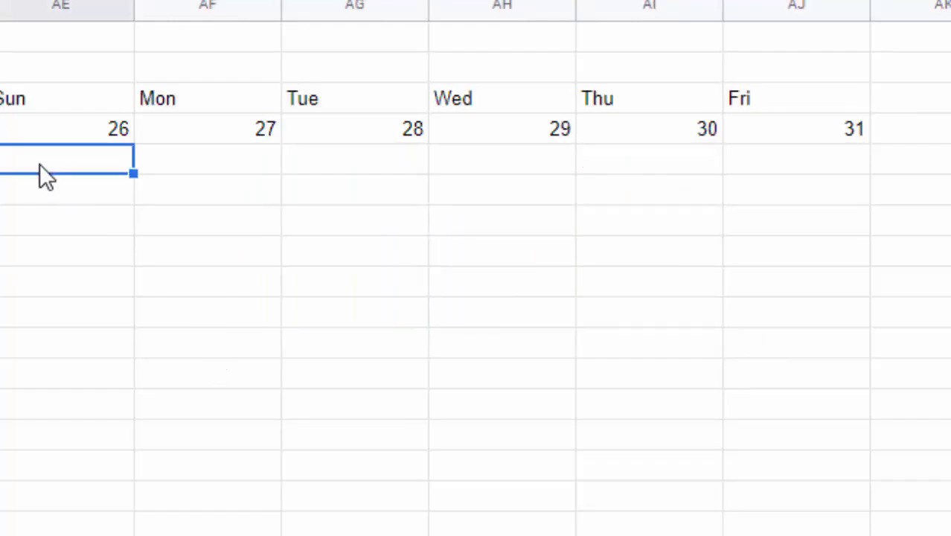
text(Sun)
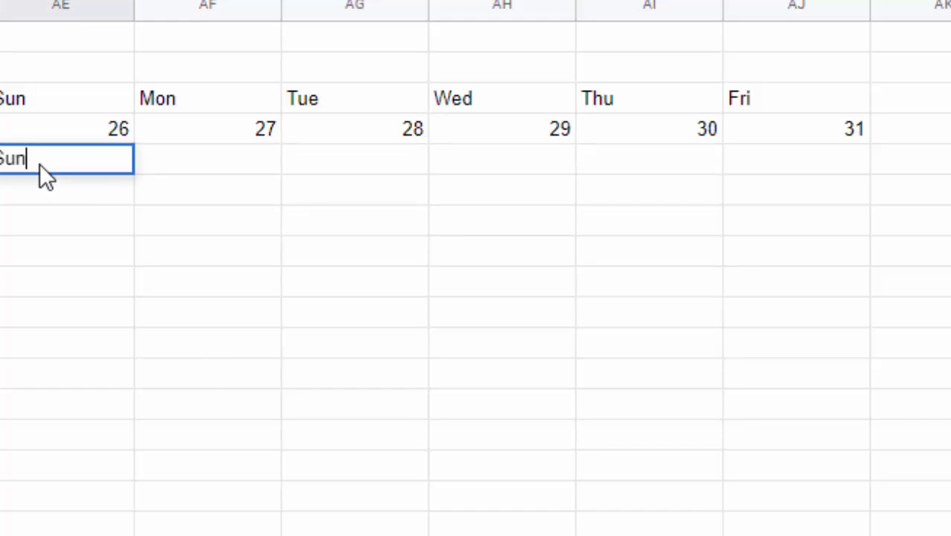
key(Return)
text(Su)
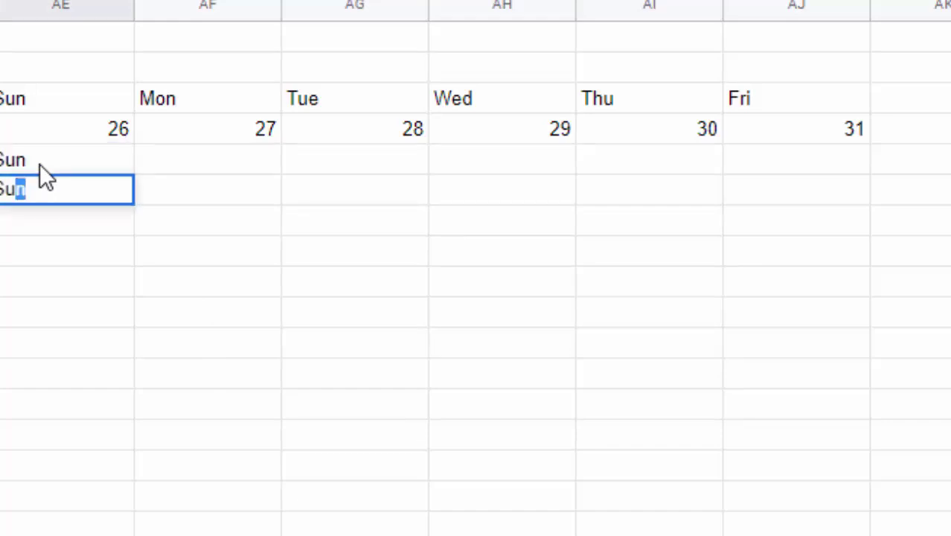
text(n)
drag(39, 163, 56, 187)
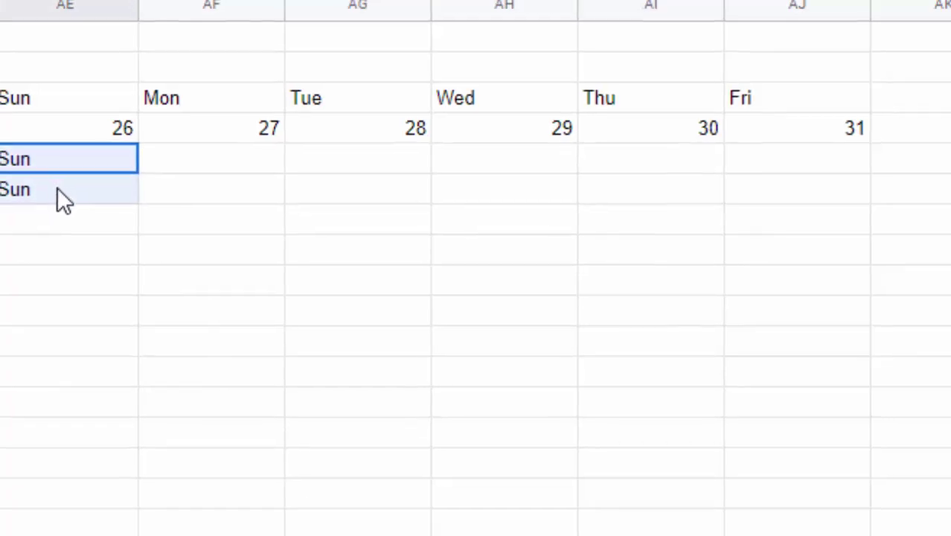
drag(195, 189, 187, 302)
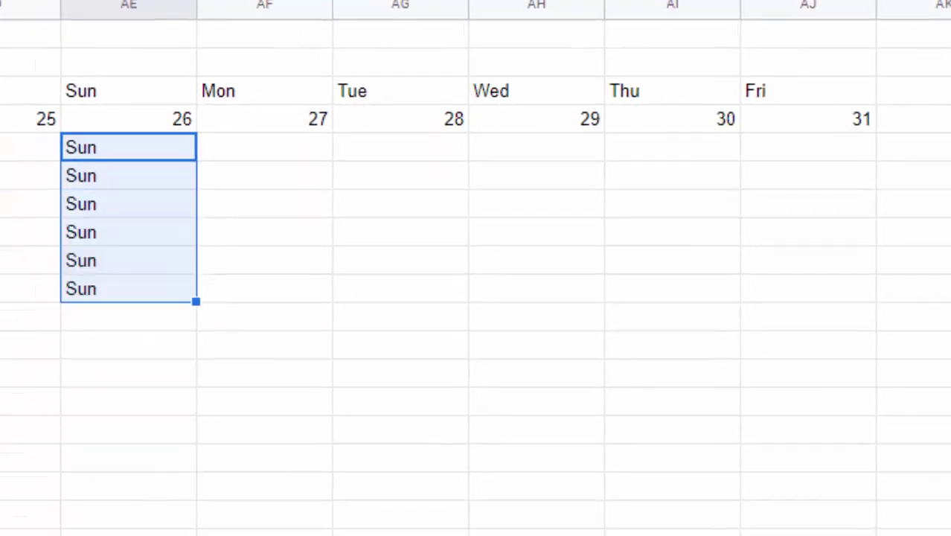
scroll(476, 268, left, 2)
scroll(477, 268, left, 3)
scroll(476, 268, left, 3)
scroll(477, 268, left, 5)
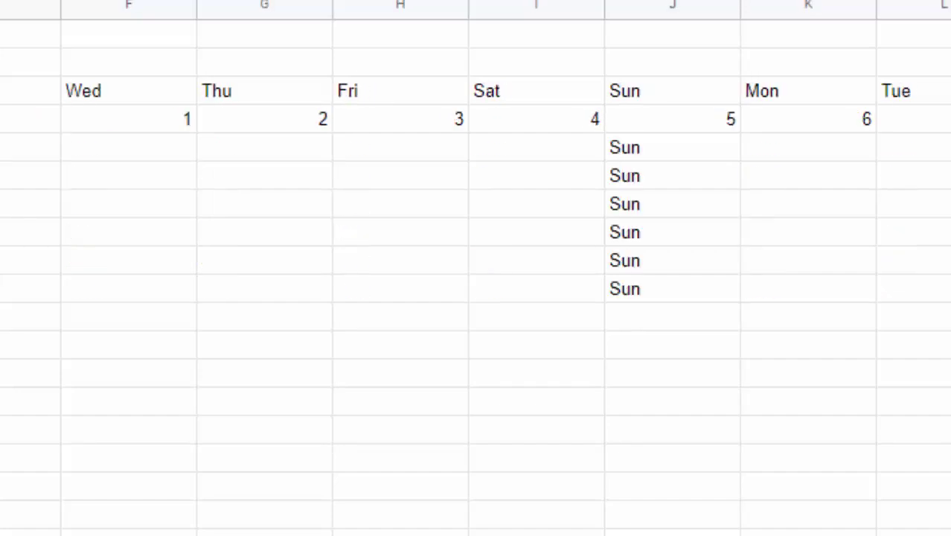
scroll(477, 268, left, 1)
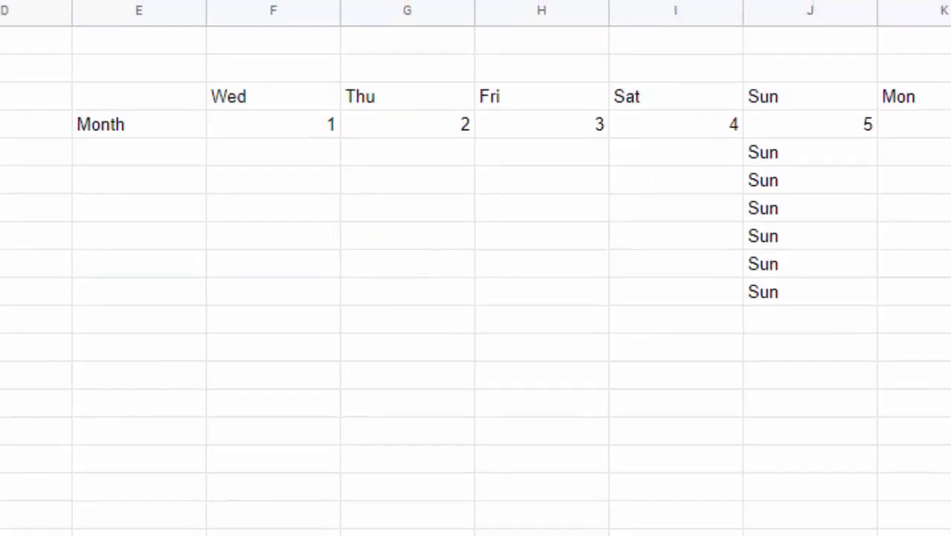
- Enter the next student's full name under Name of Student and remove a stray letter
click(97, 236)
text(Sur)
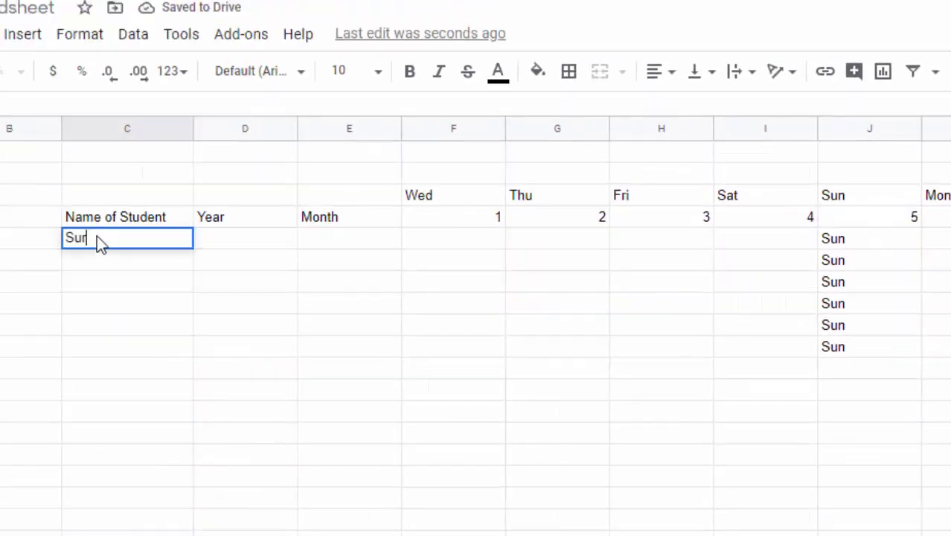
text(aj S)
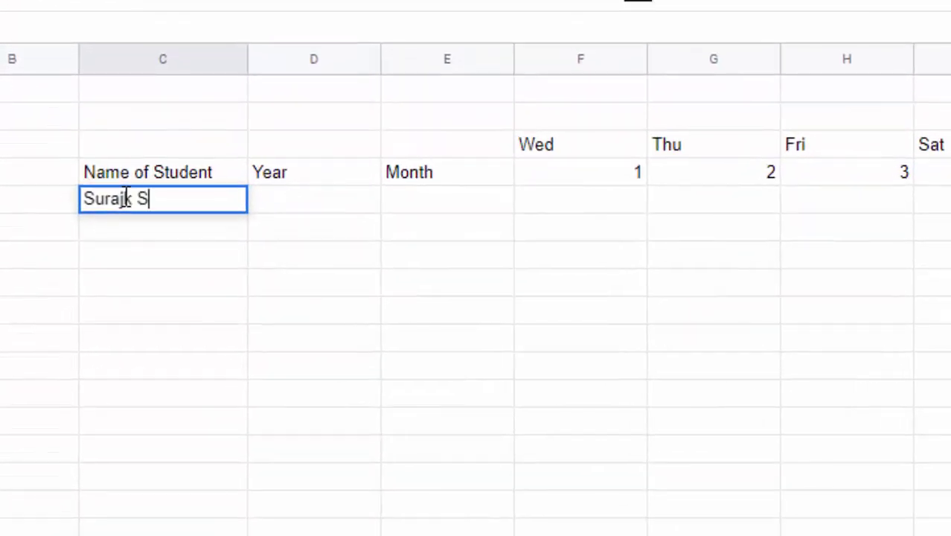
text(ingh)
key(Tab)
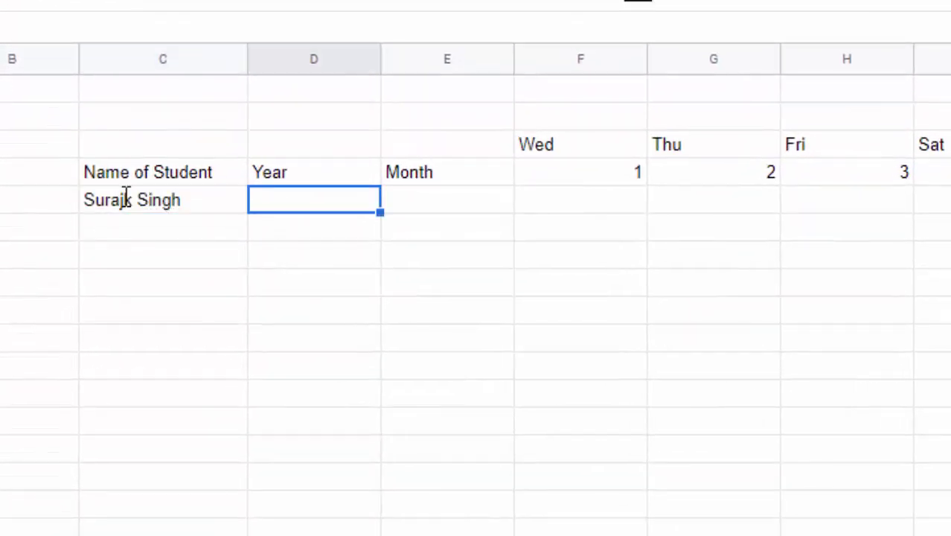
click(112, 228)
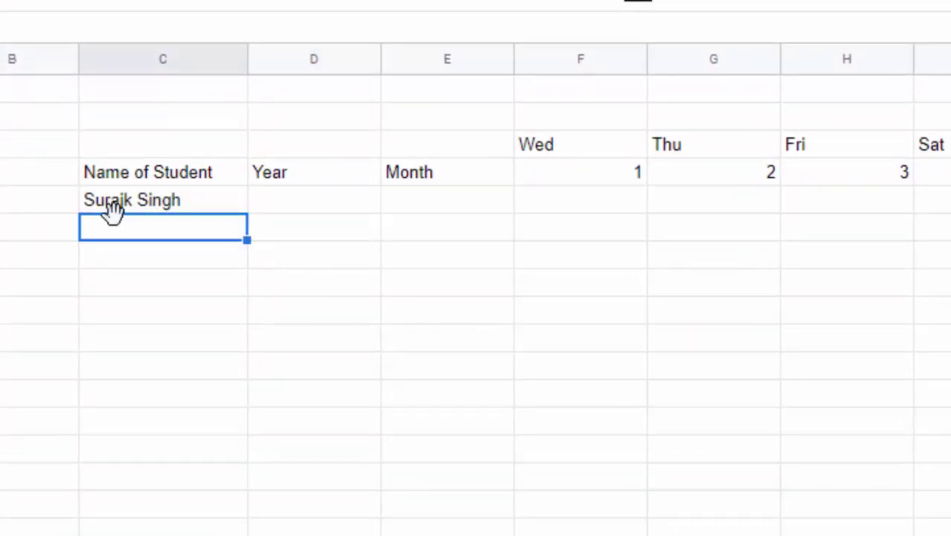
click(123, 202)
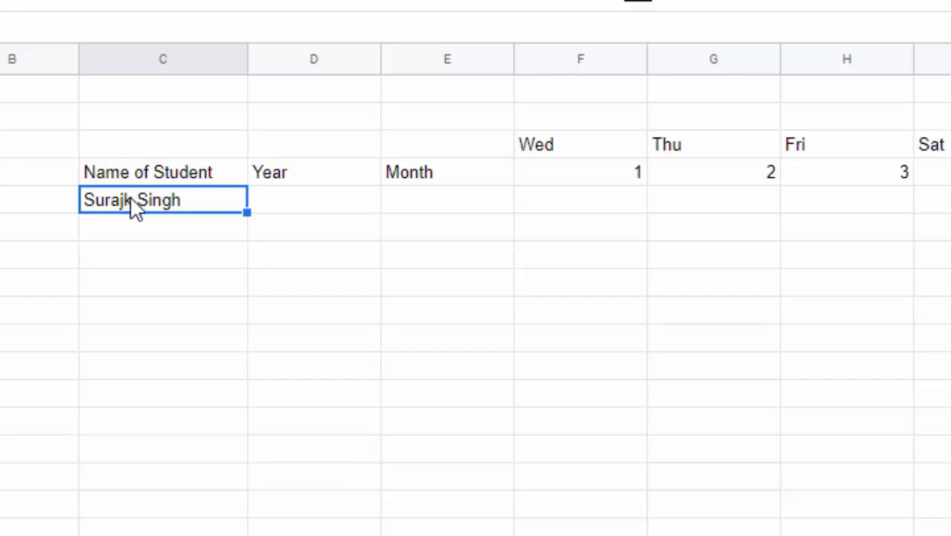
double_click(131, 199)
click(133, 199)
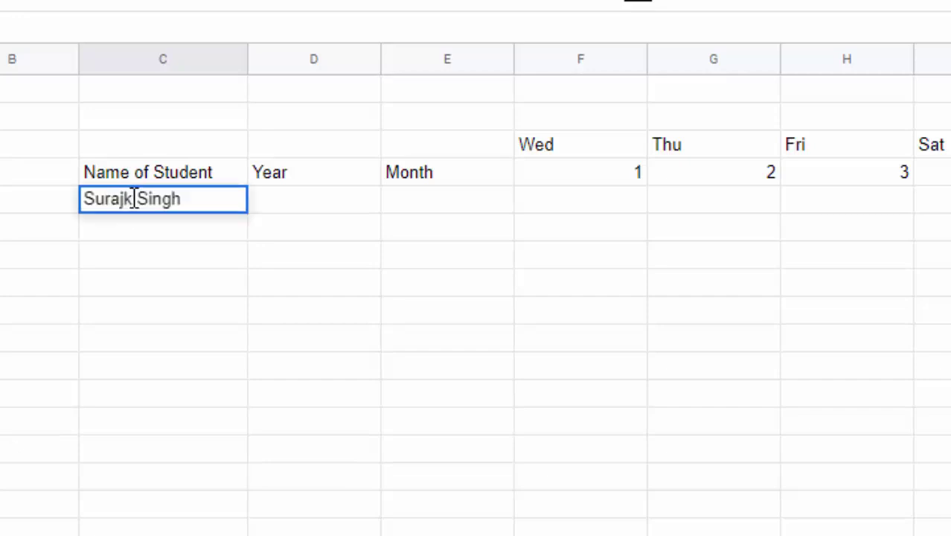
key(BackSpace)
click(132, 233)
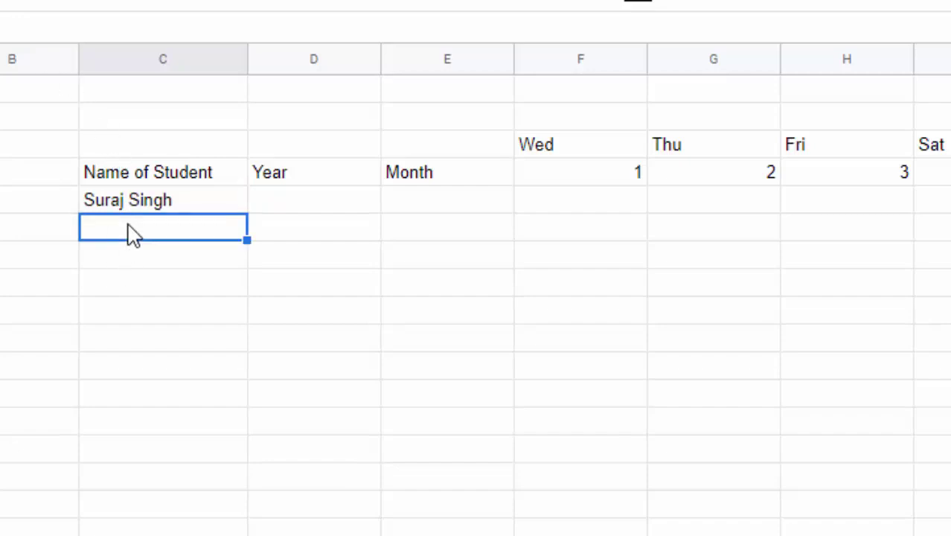
- Type two more student names down the Name of Student column
text(Ram )
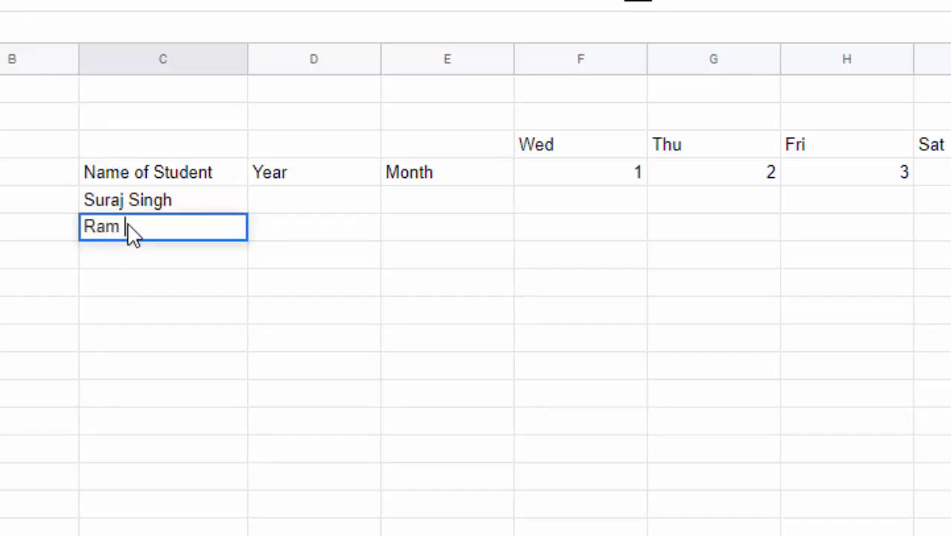
text(Kumar)
key(Return)
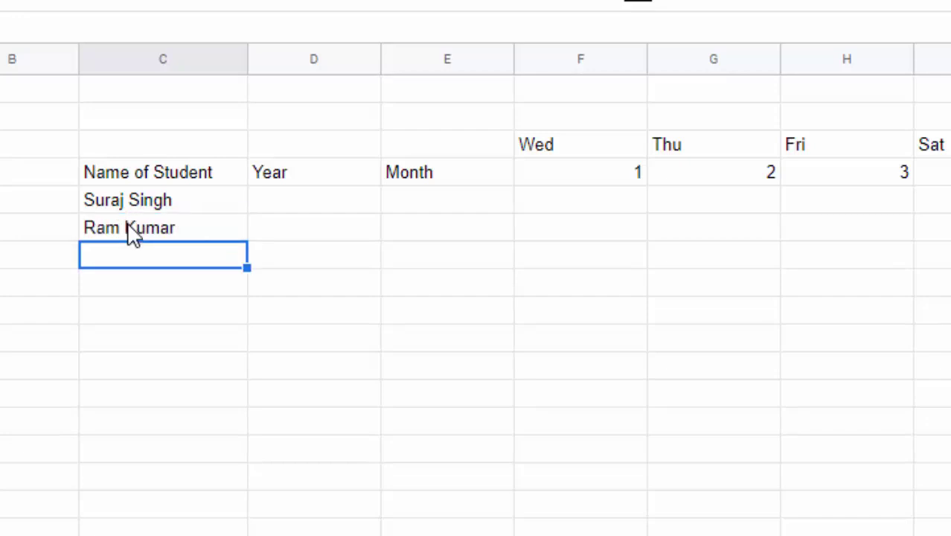
text(Saroj )
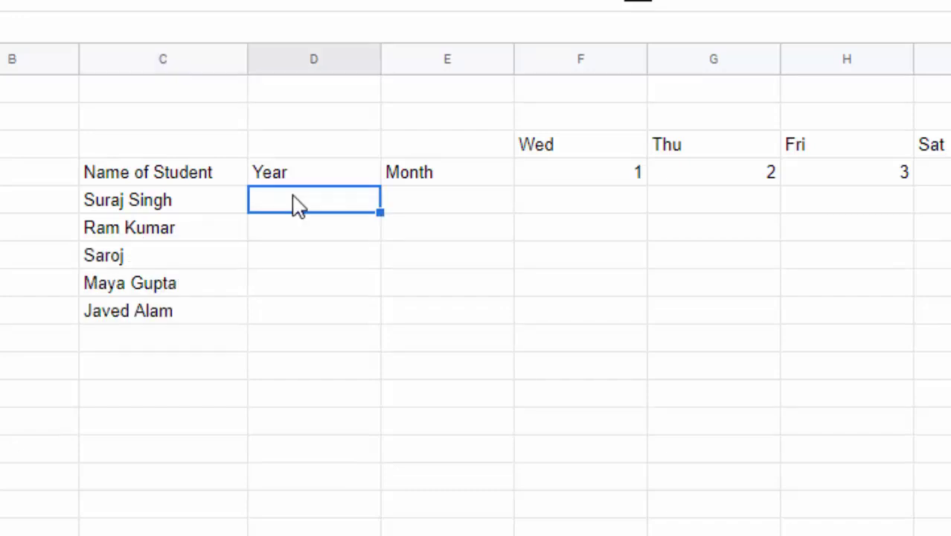
text(2020)
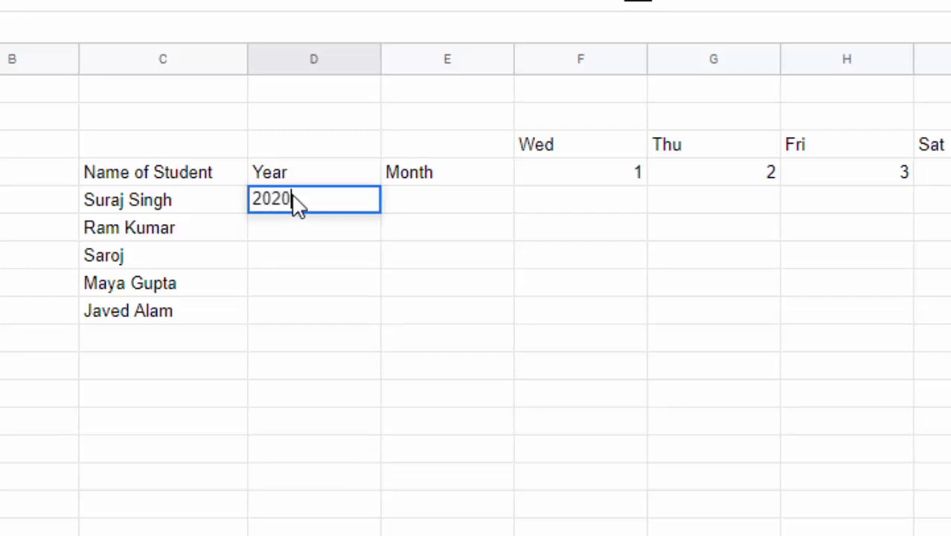
- Fill the Year 2020 down to all five students
click(202, 287)
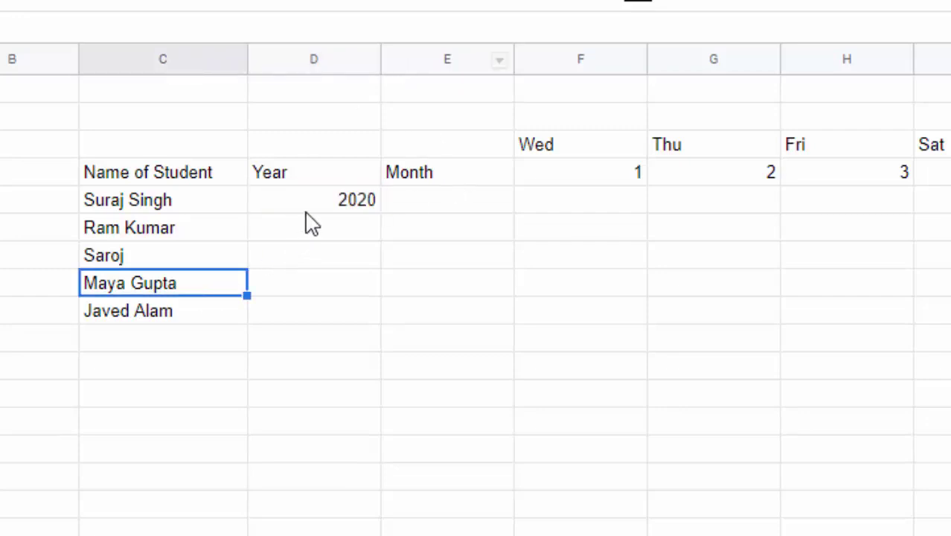
click(331, 195)
drag(380, 212, 373, 311)
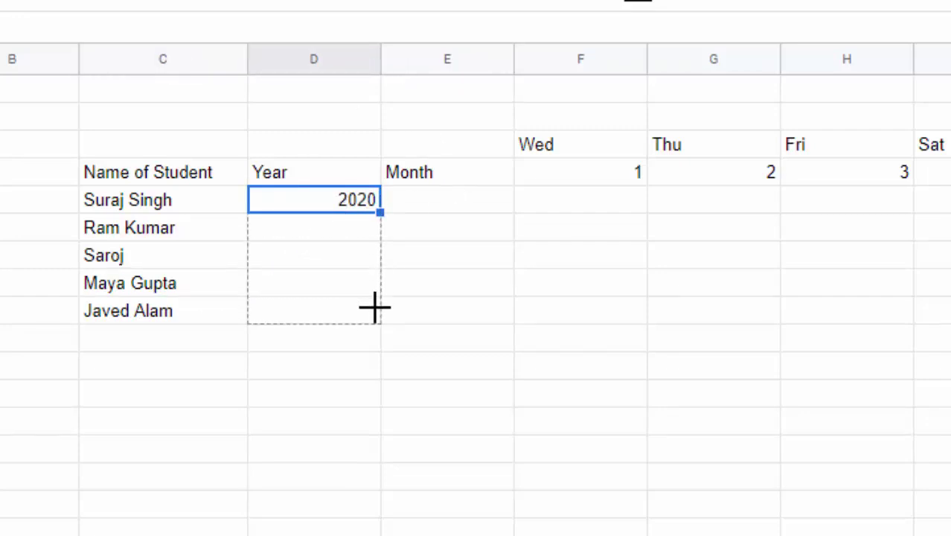
- Enter jul as the first student's Month and extend it down the column
click(451, 205)
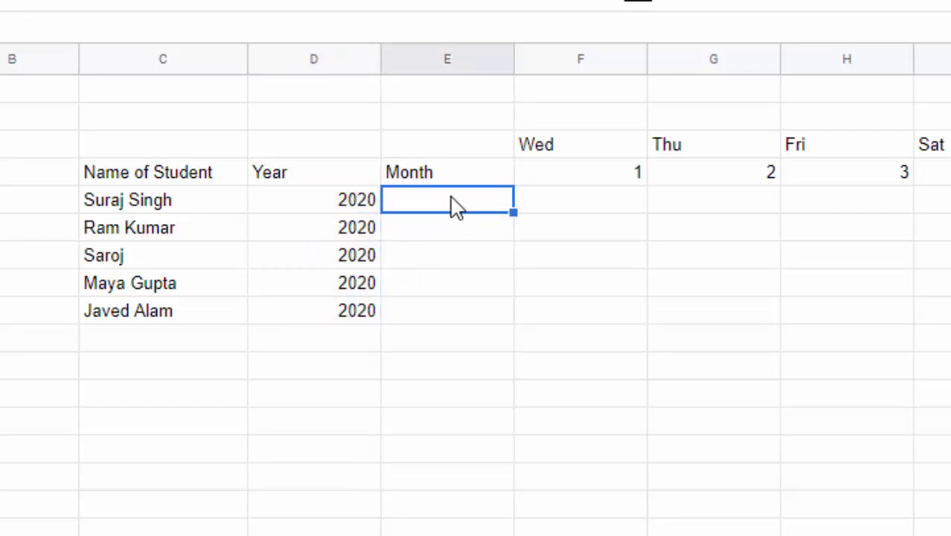
text(j)
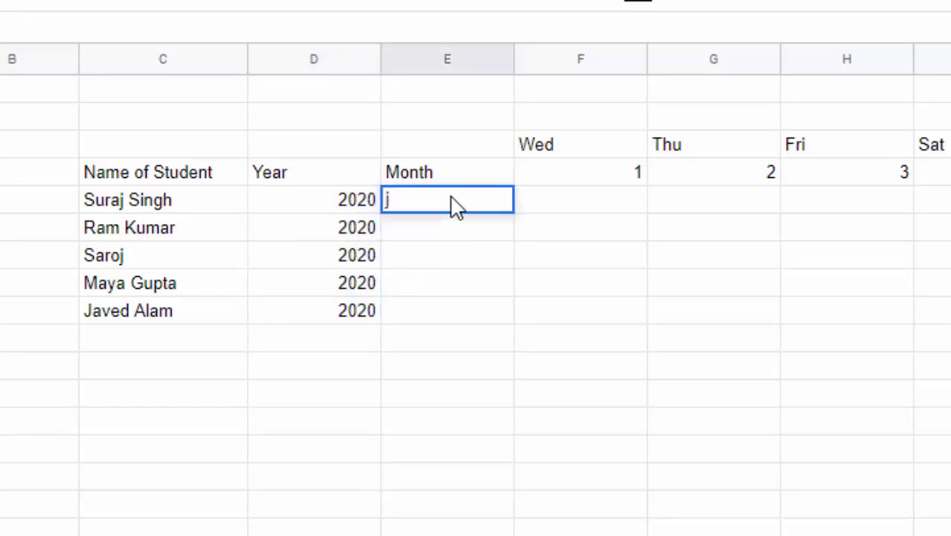
text( ul)
key(BackSpace)
key(BackSpace)
key(BackSpace)
text(ul)
click(462, 402)
click(451, 203)
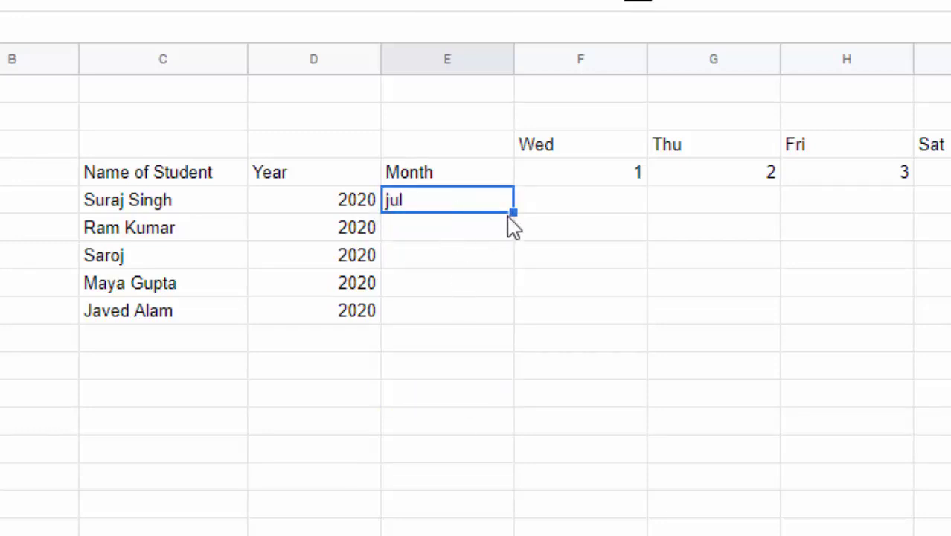
drag(512, 209, 506, 322)
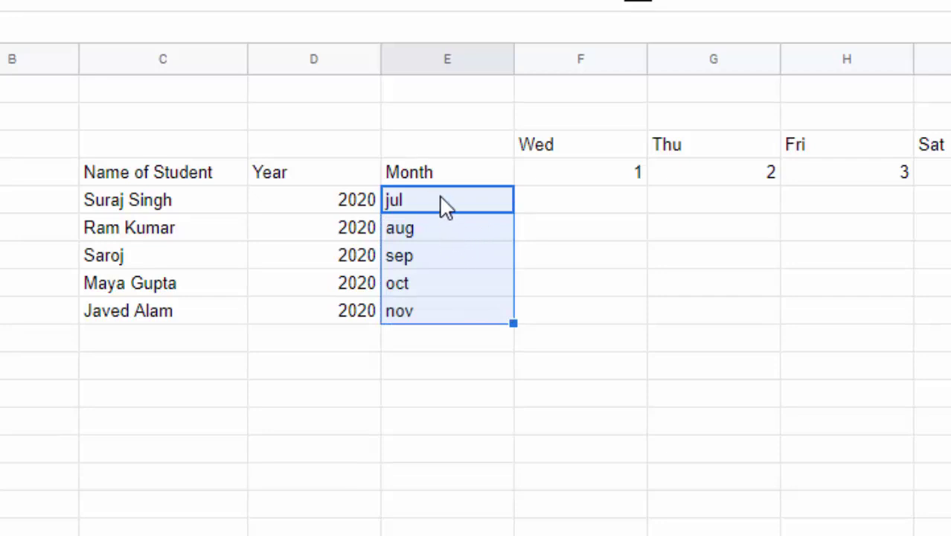
- Replace the unwanted aug with jul and fill the two jul cells down to every student
click(436, 236)
key(Delete)
text(j)
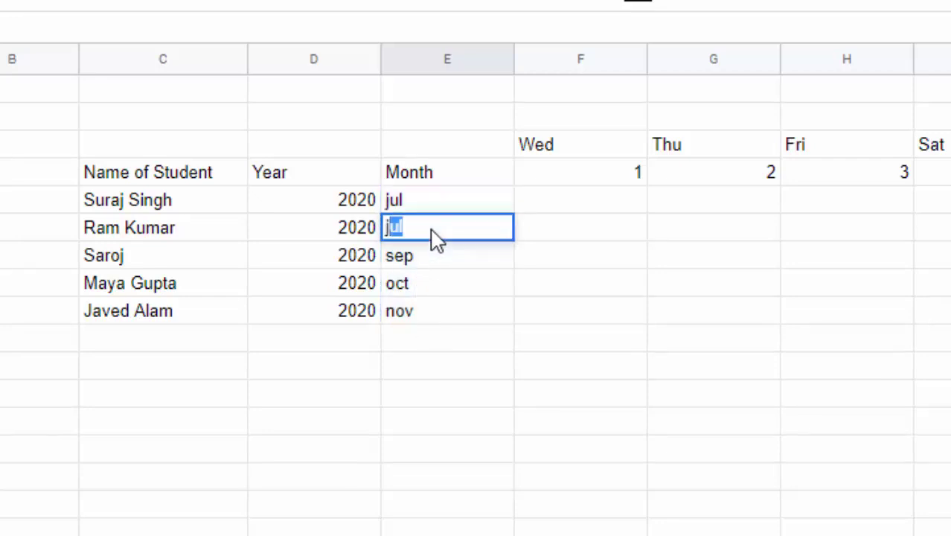
text(ul)
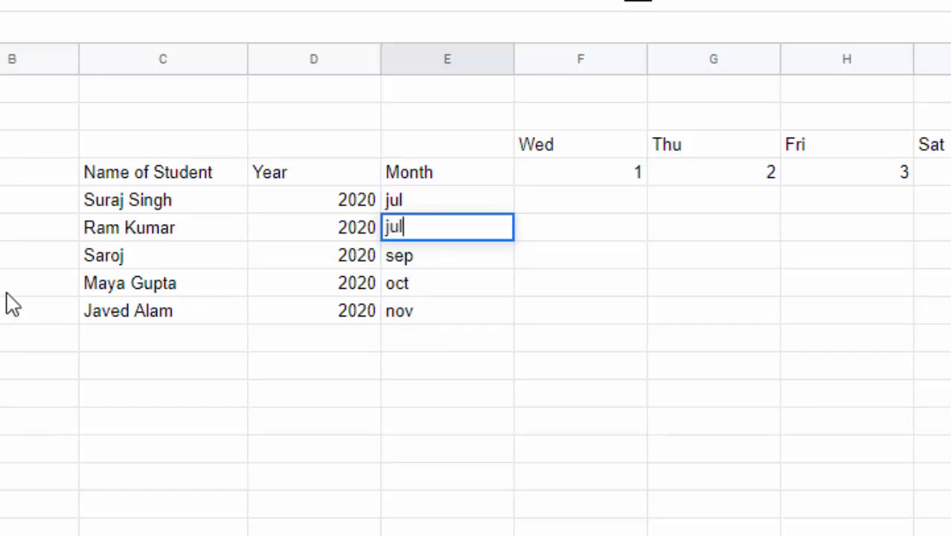
drag(442, 208, 449, 236)
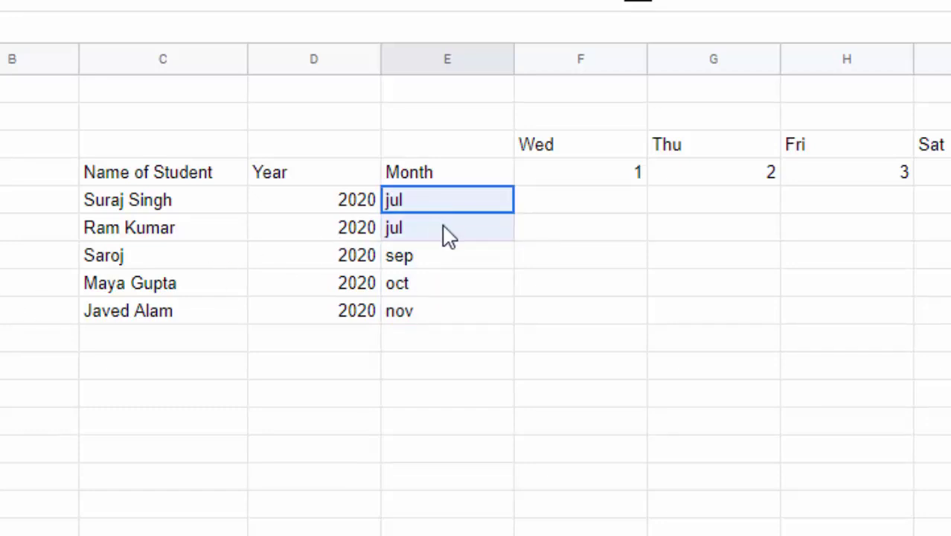
drag(515, 240, 507, 315)
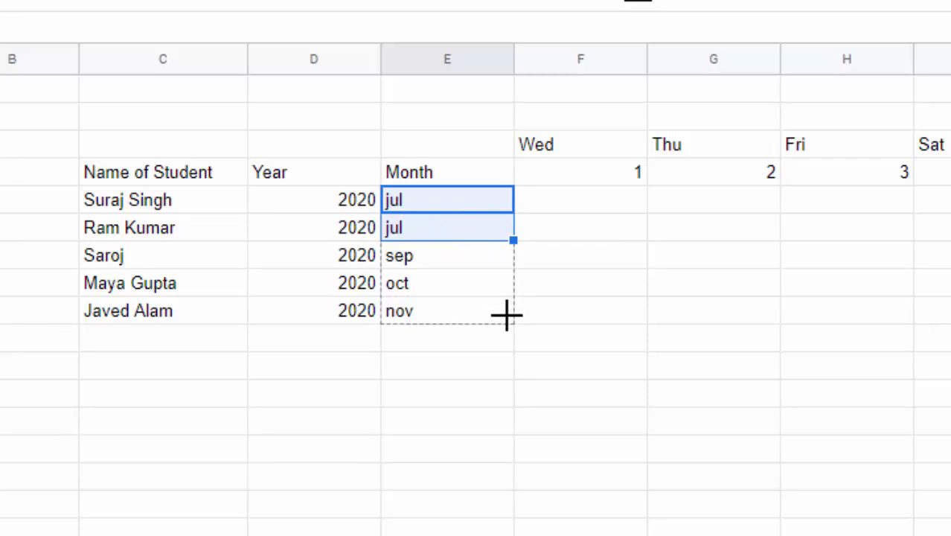
- Mark the first student P on days 1 to 4
click(587, 210)
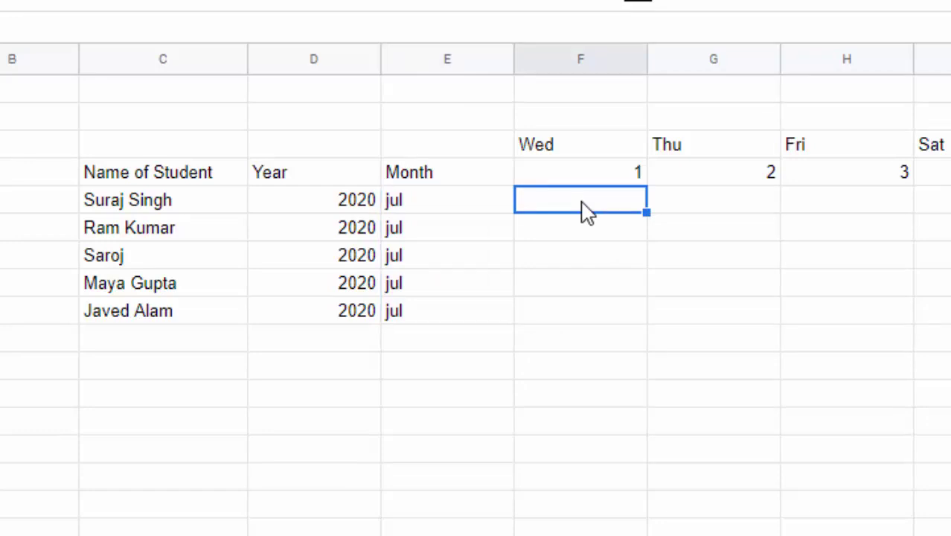
text(P)
key(Tab)
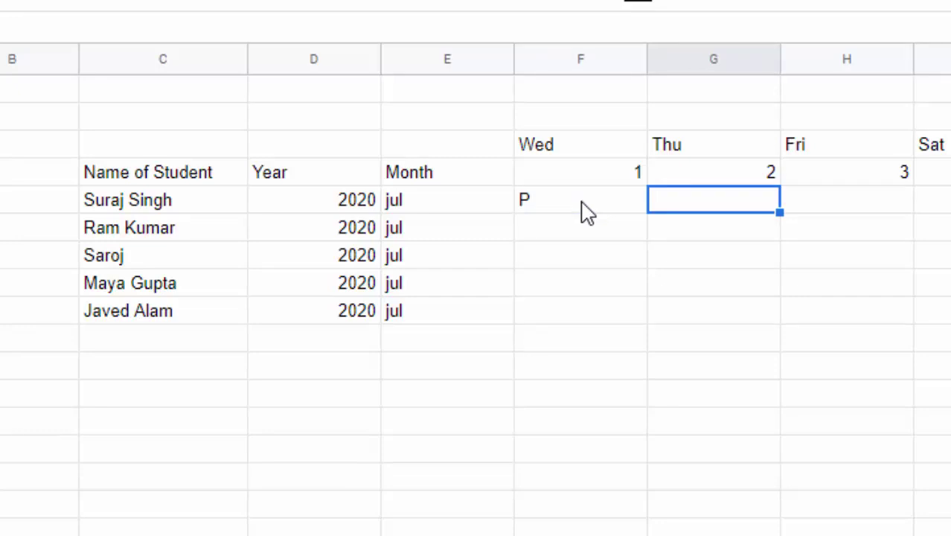
text(P)
key(Tab)
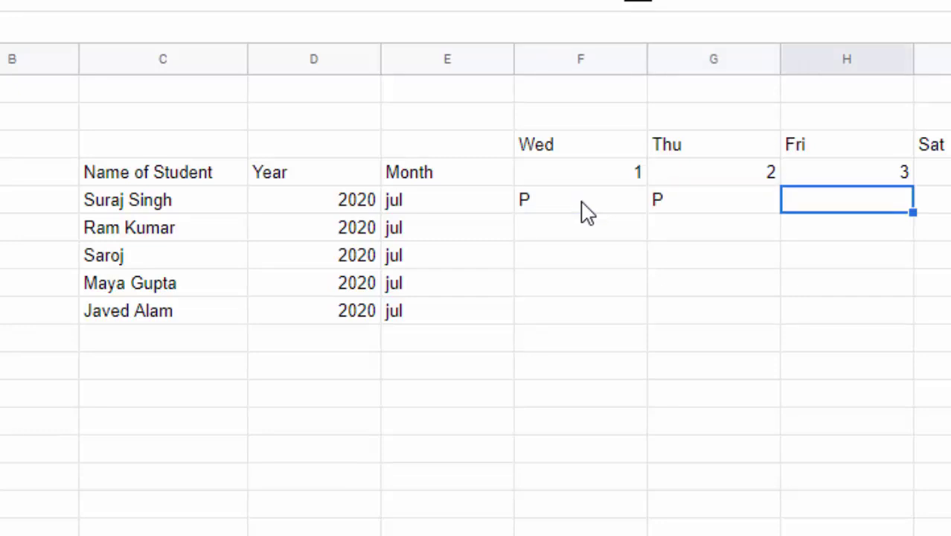
text(P)
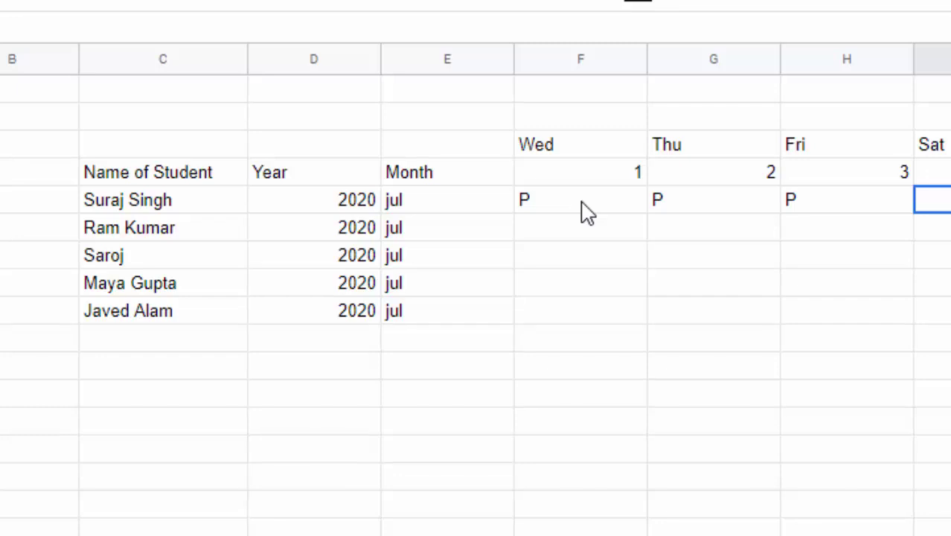
text(P)
- Copy the four P marks down to every student's row
mouse_move(586, 212)
mouse_down()
mouse_move(938, 197)
mouse_move(942, 173)
mouse_move(930, 203)
mouse_move(601, 209)
mouse_up()
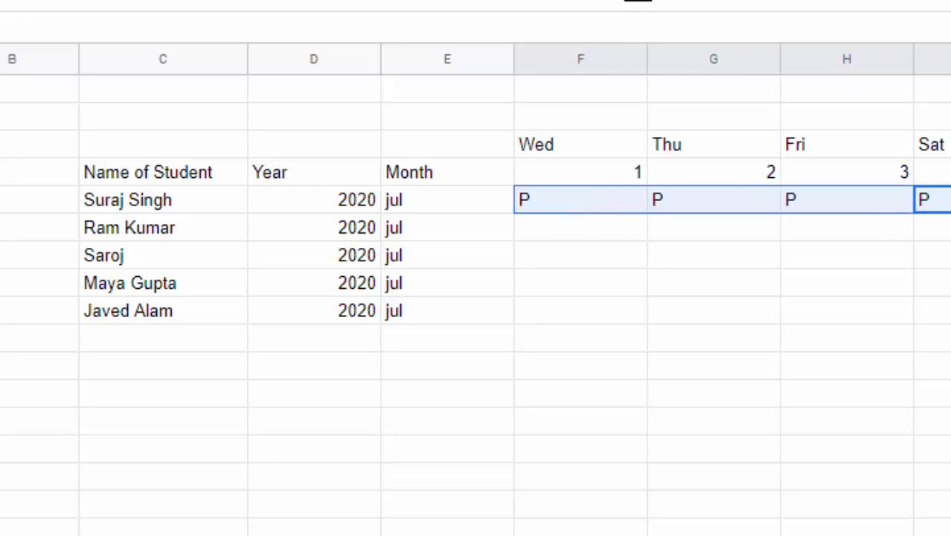
drag(950, 214, 949, 322)
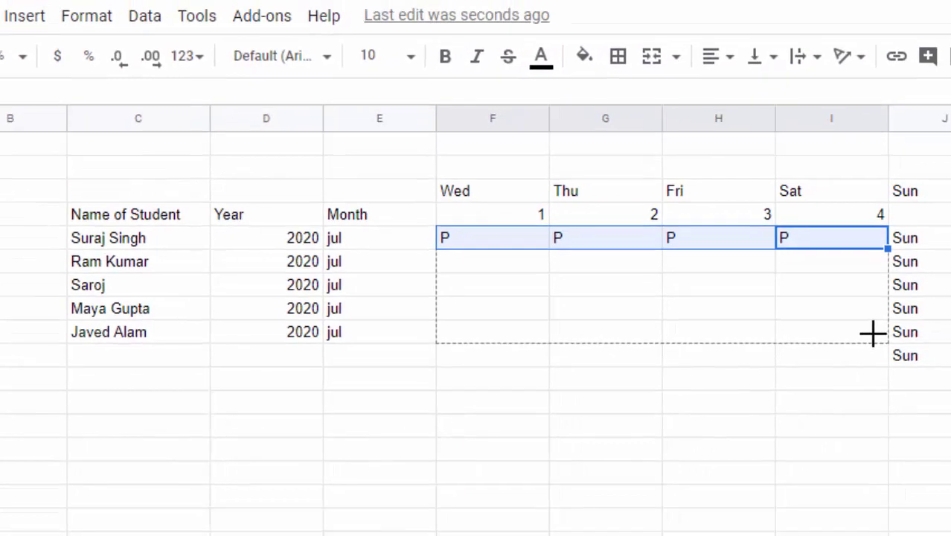
drag(872, 334, 887, 365)
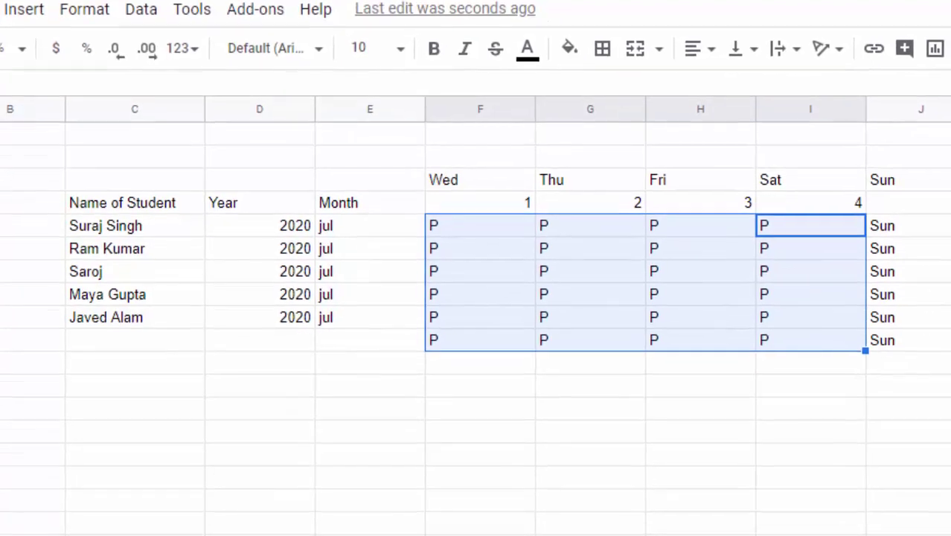
- Enter the new student's name in row 10 with Year 2020 and Month jul
click(100, 320)
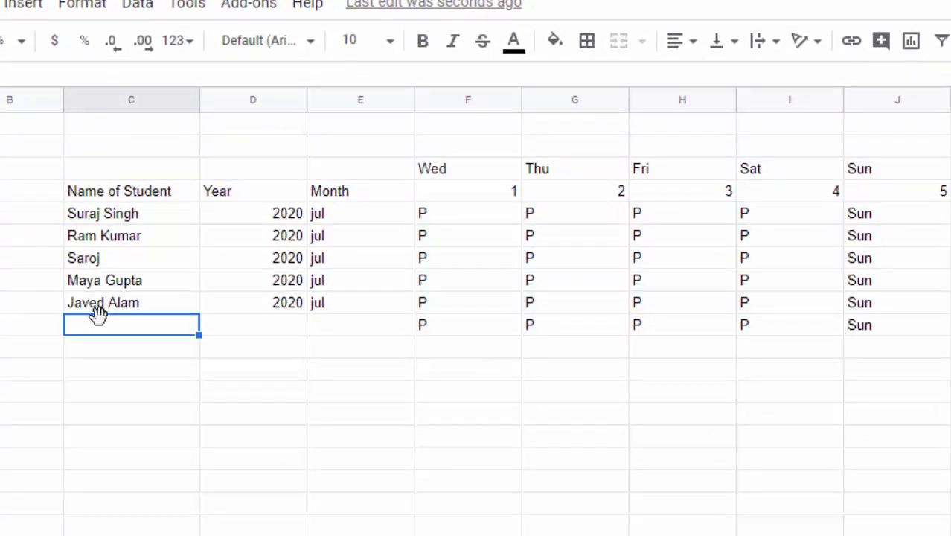
text(Sonu)
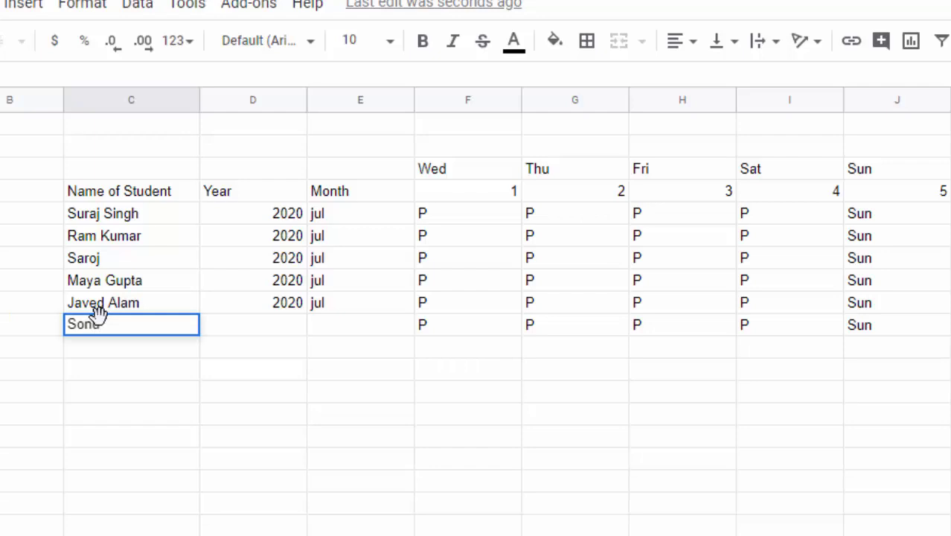
click(264, 322)
text(202)
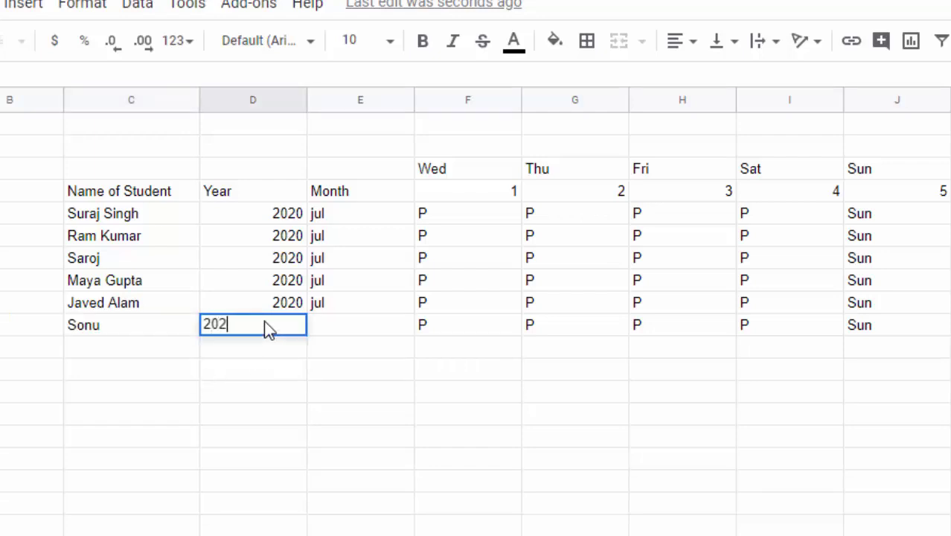
text(0)
key(Tab)
text(j)
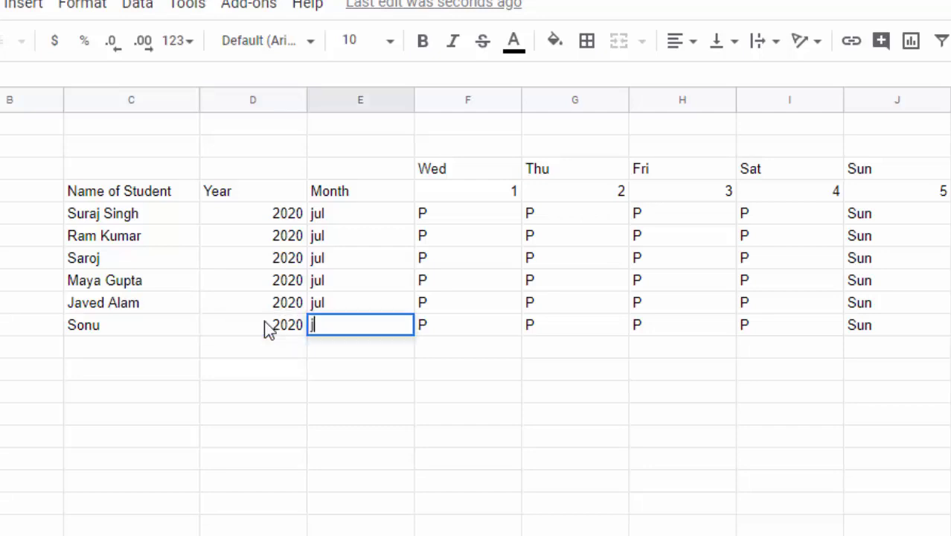
text(ul)
click(516, 346)
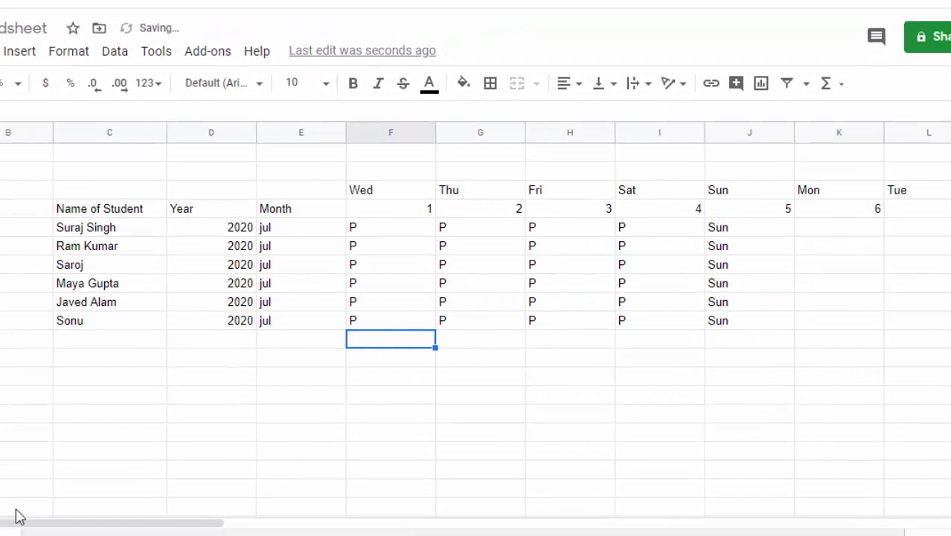
- Enter the day 6 attendance marks A, P, P
drag(42, 523, 220, 523)
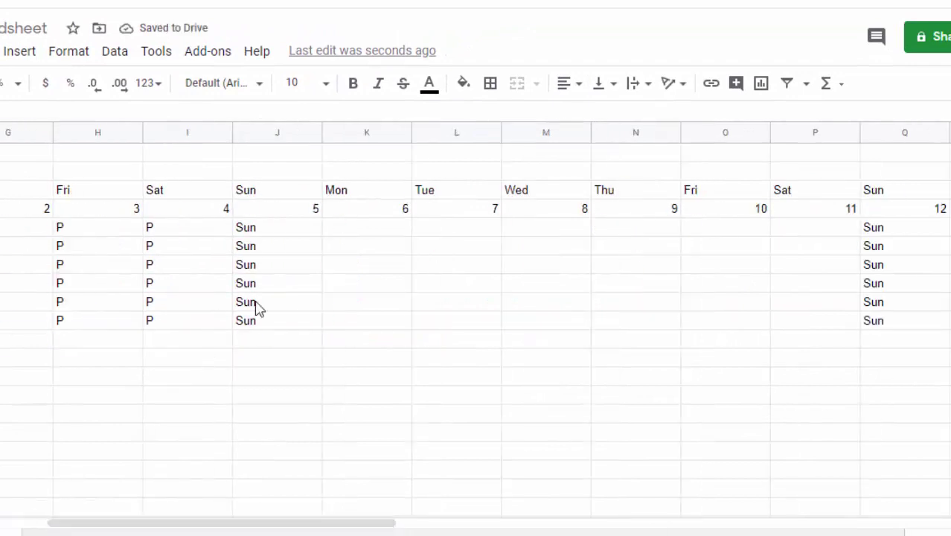
click(357, 228)
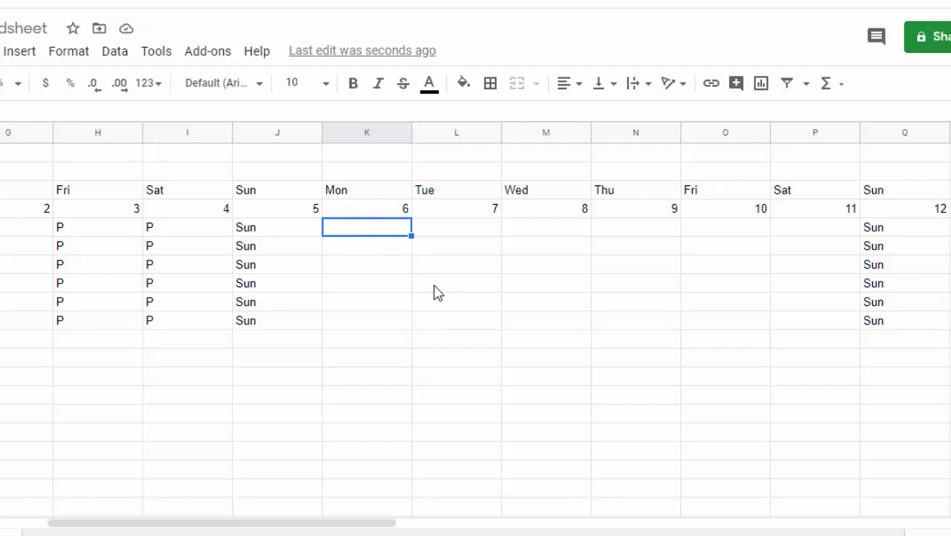
text(A)
key(Tab)
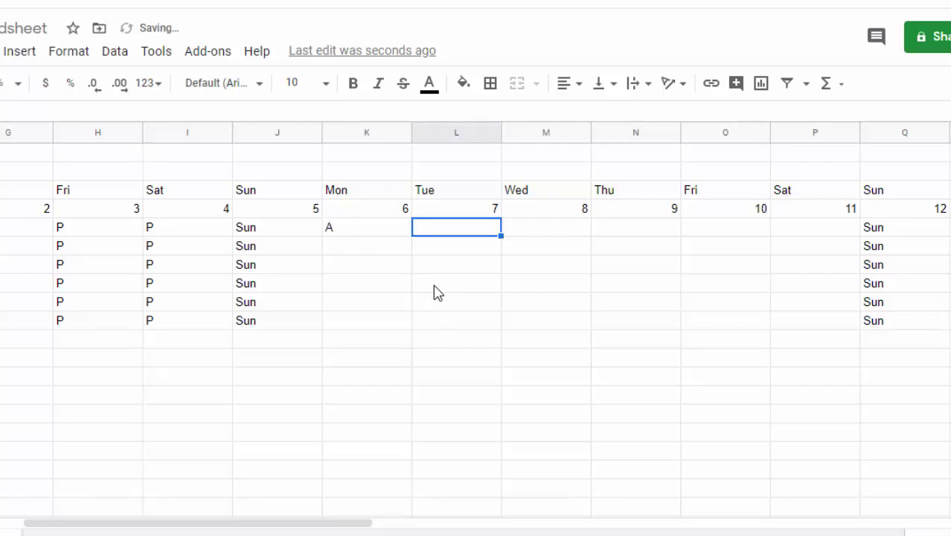
text(P)
key(Tab)
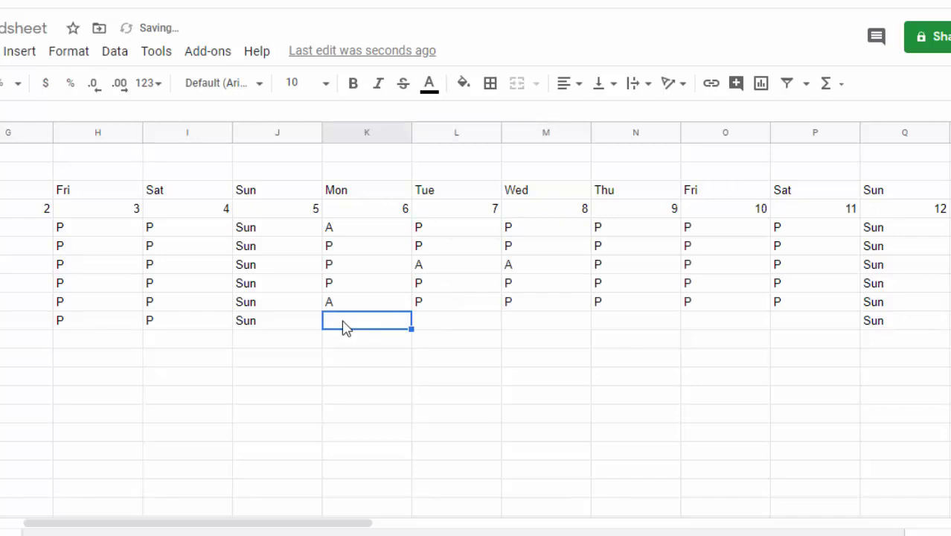
text(P)
key(Tab)
- Mark the last student P on days 7–9 and 11, and A on Friday 10
text(P)
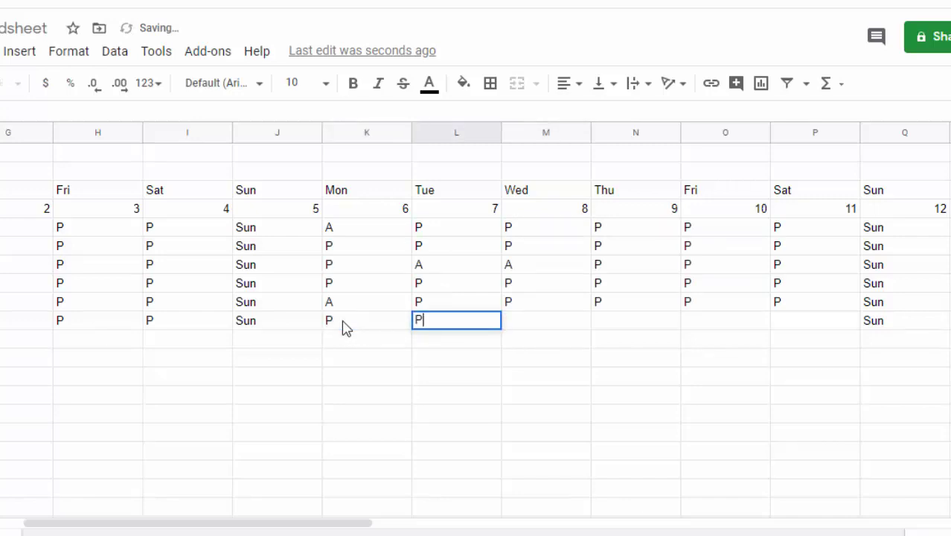
key(Tab)
text(P)
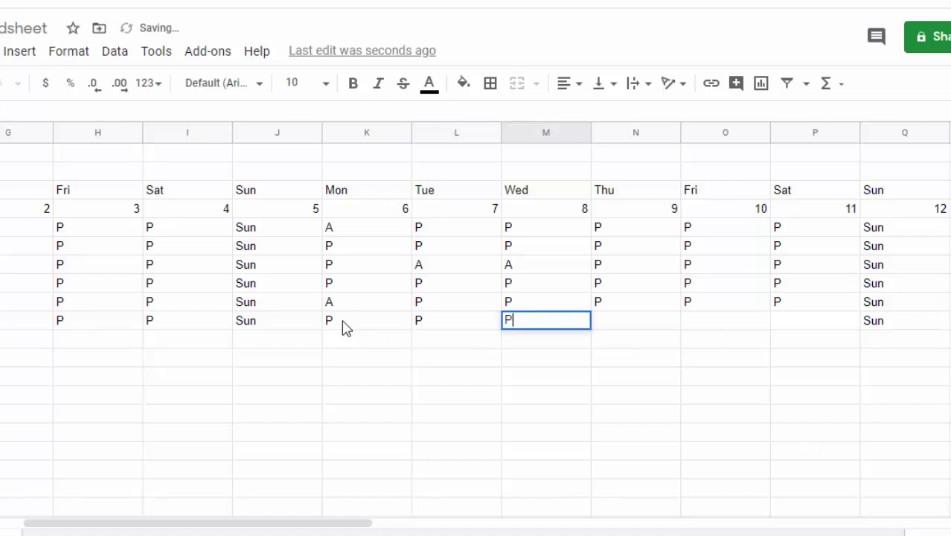
key(Tab)
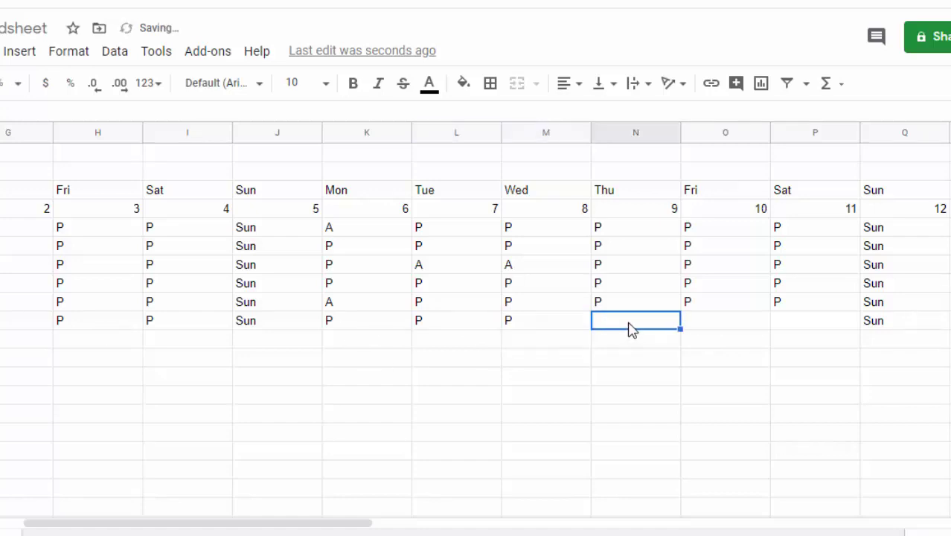
text(P)
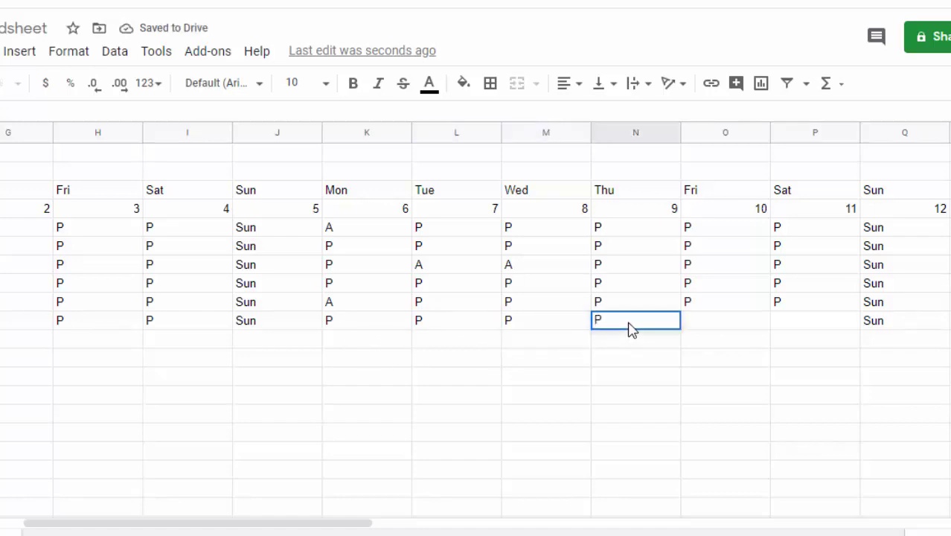
key(Tab)
text(A)
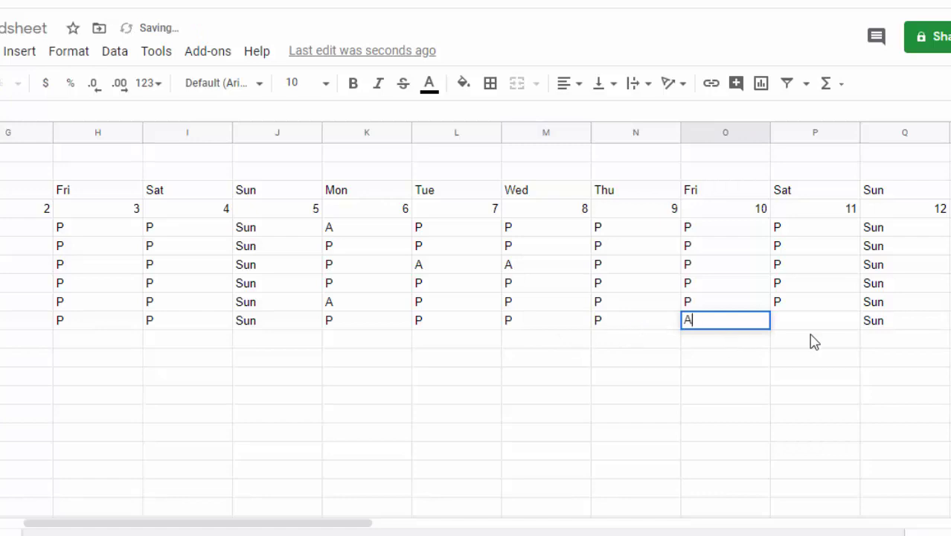
click(806, 319)
text(P)
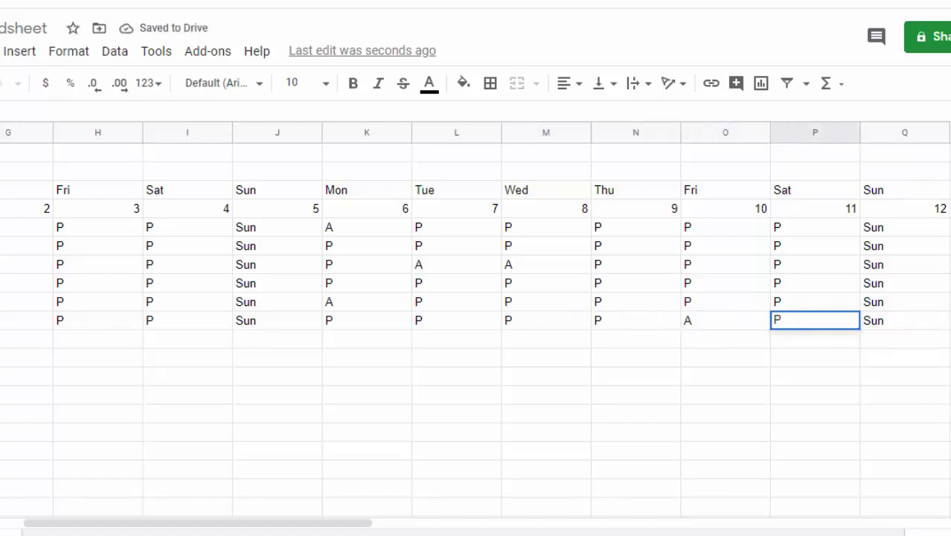
drag(202, 524, 507, 523)
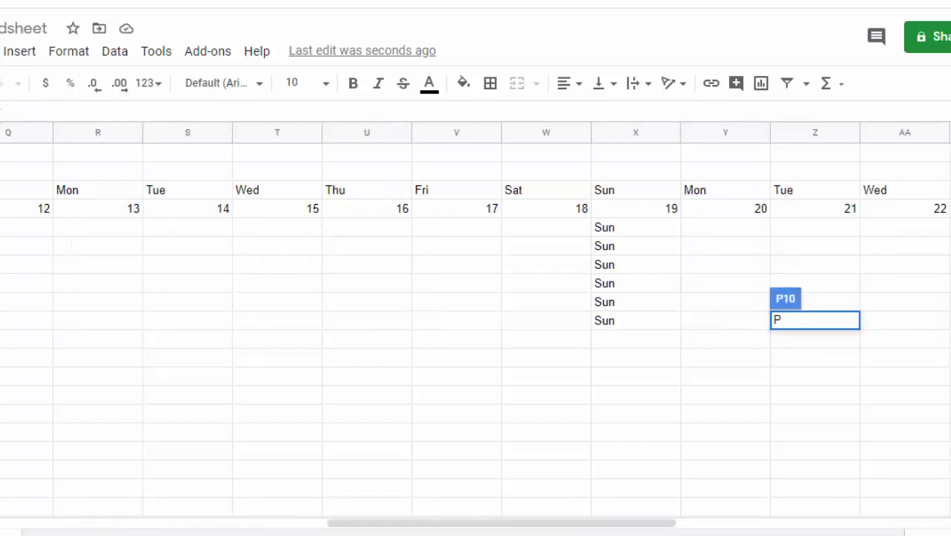
- Mark the first student P on days 13–18, with A on Tuesday 14
click(77, 230)
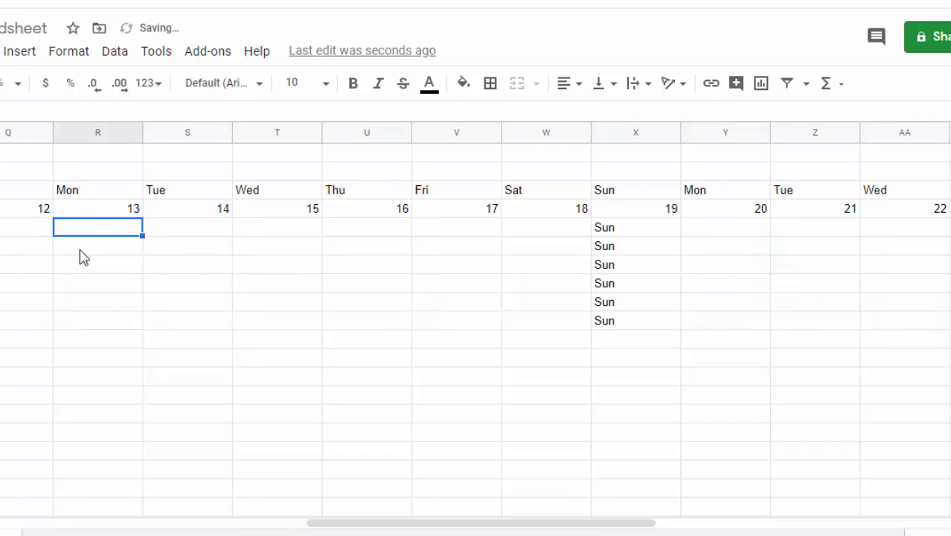
text(P)
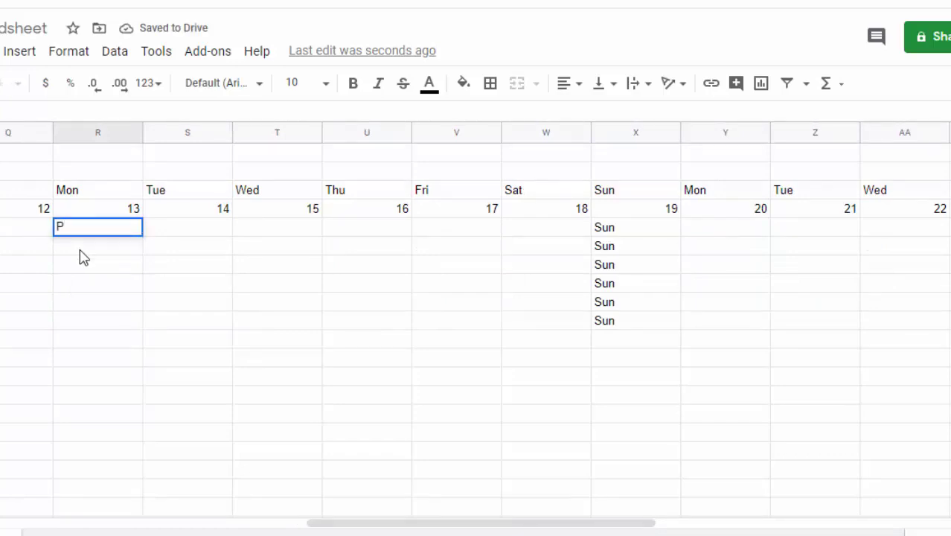
key(Tab)
text(A)
key(Tab)
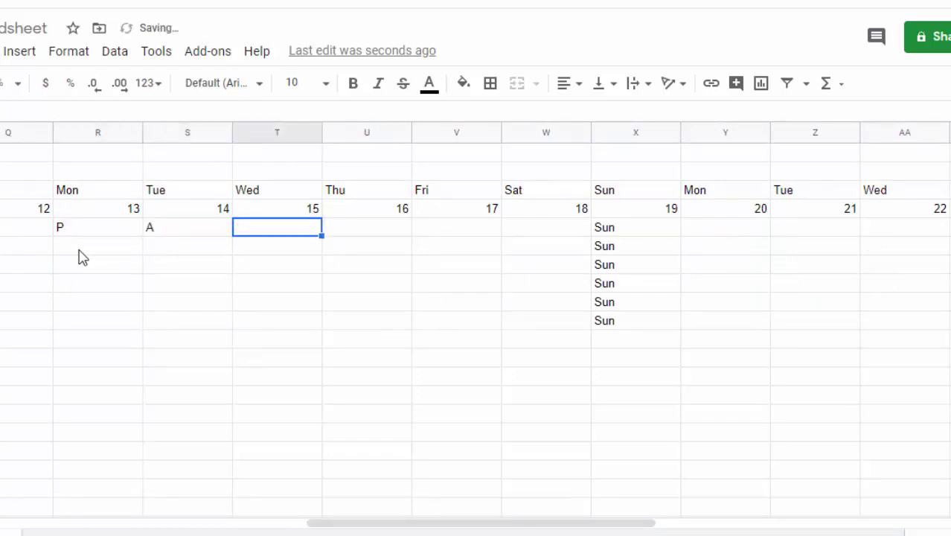
text(P)
key(Tab)
text(P)
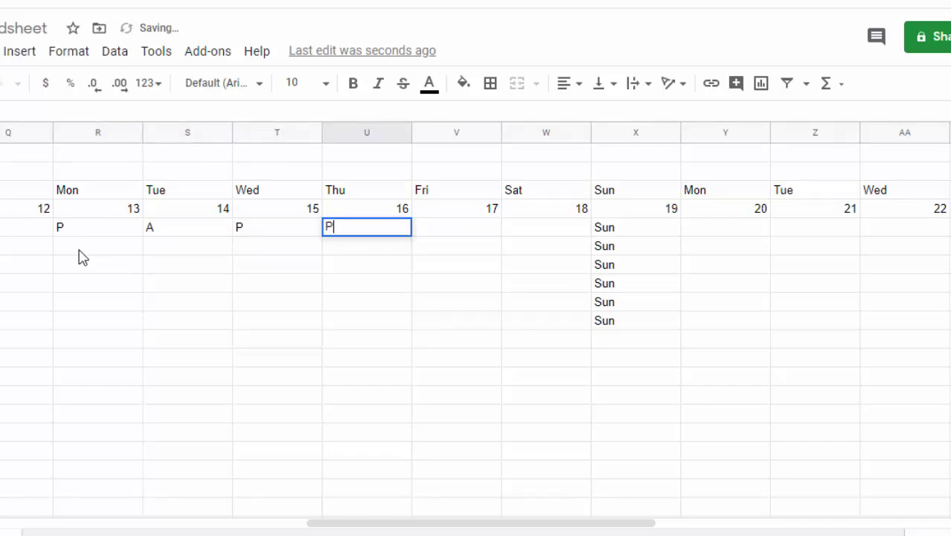
key(Tab)
text(P)
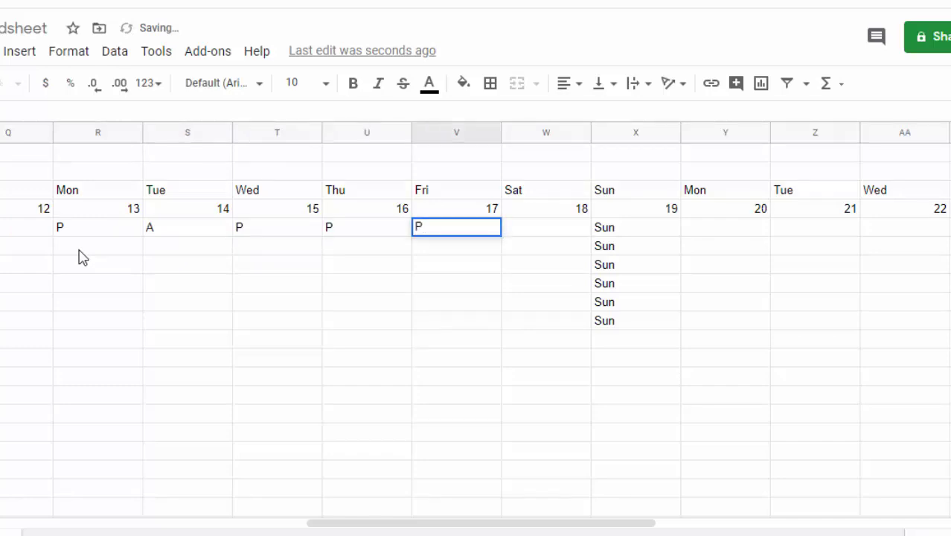
key(Tab)
text(P)
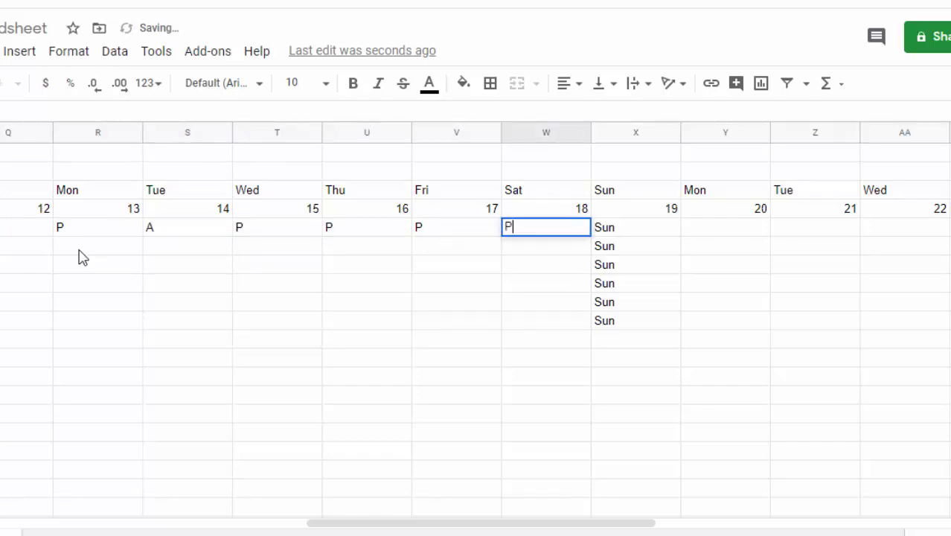
key(Tab)
- Continue the first student's row with P on days 20 through 25
key(Tab)
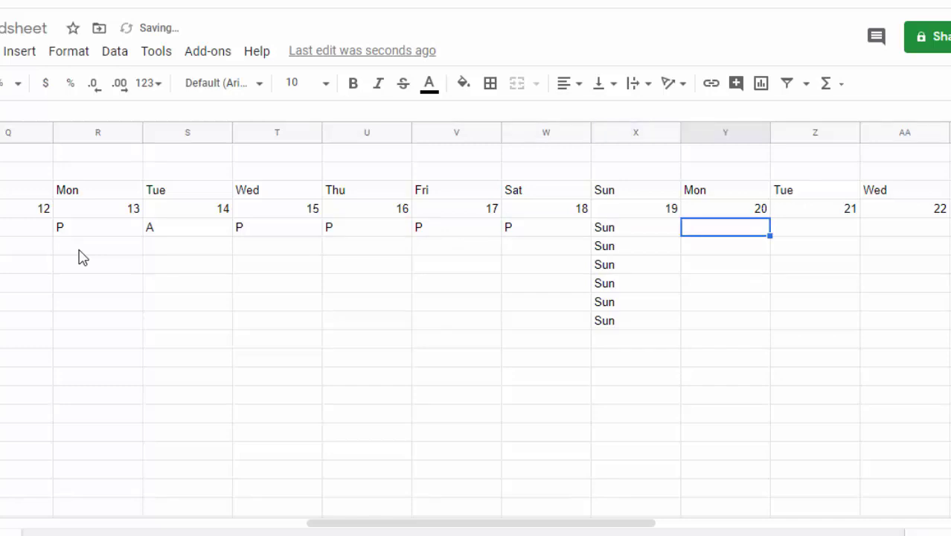
text(P)
key(Tab)
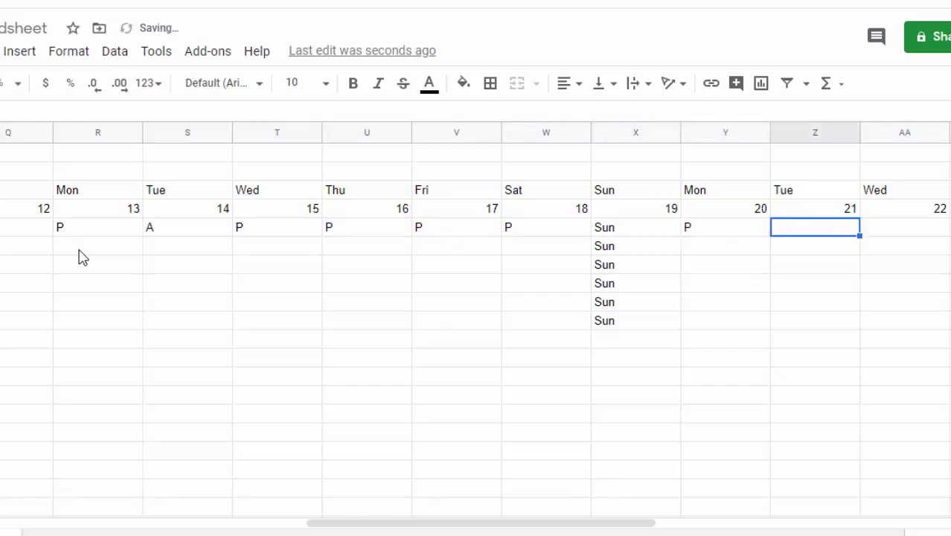
text(P)
key(Tab)
text(P)
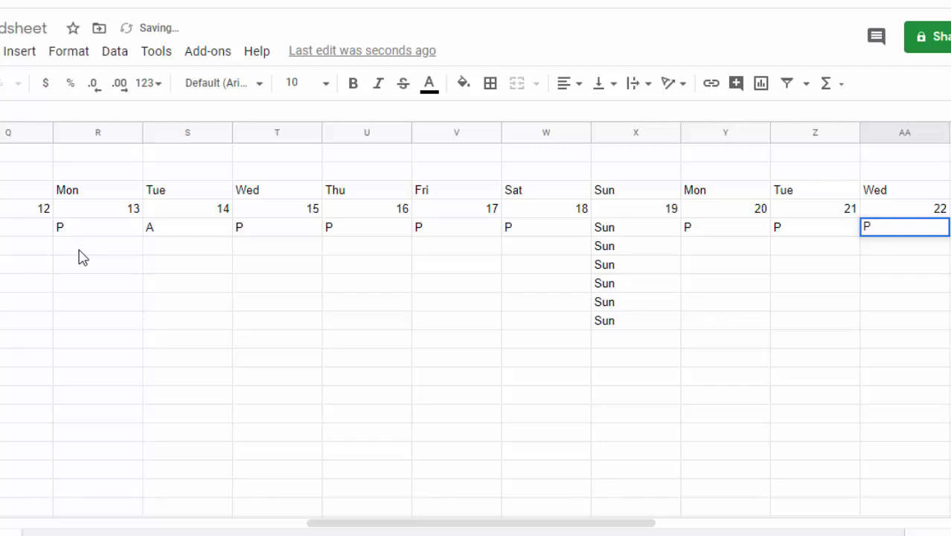
key(Tab)
text(P)
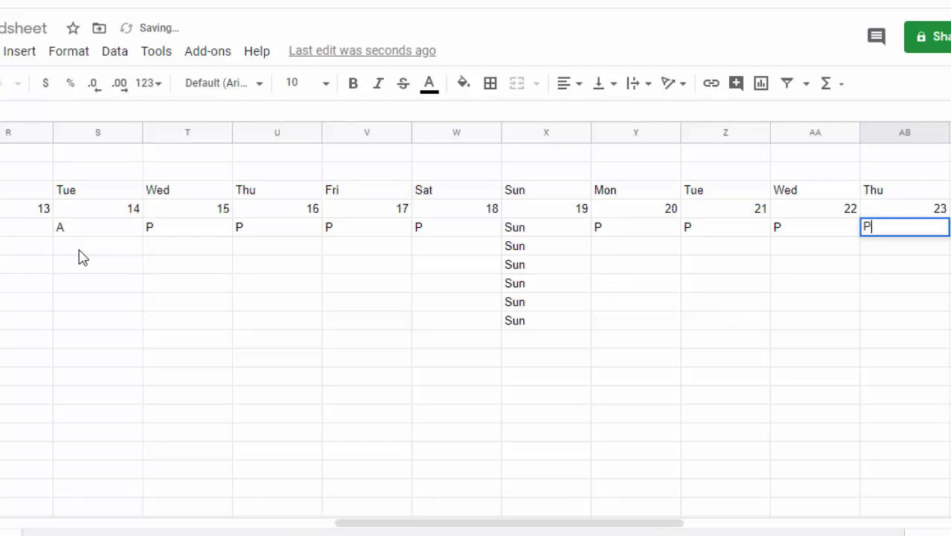
key(Tab)
text(P)
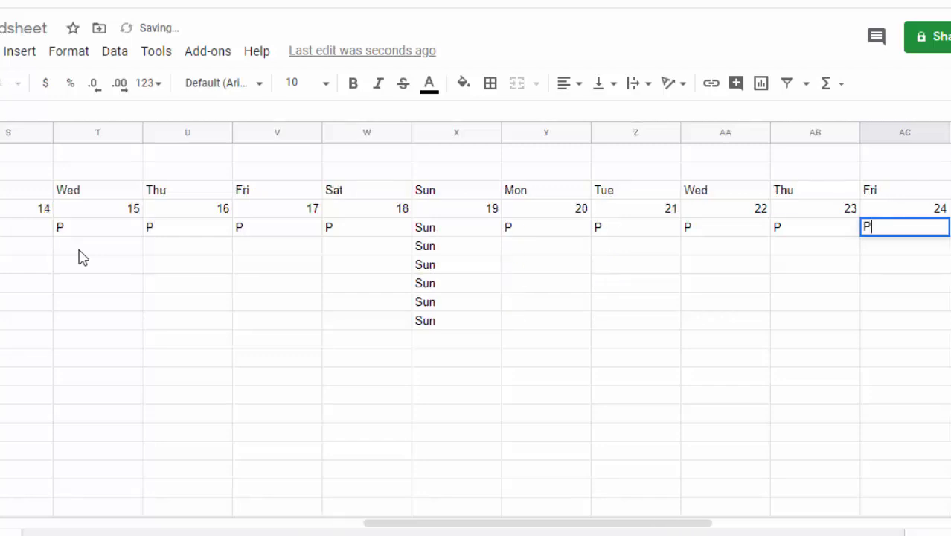
key(Tab)
text(P)
key(Tab)
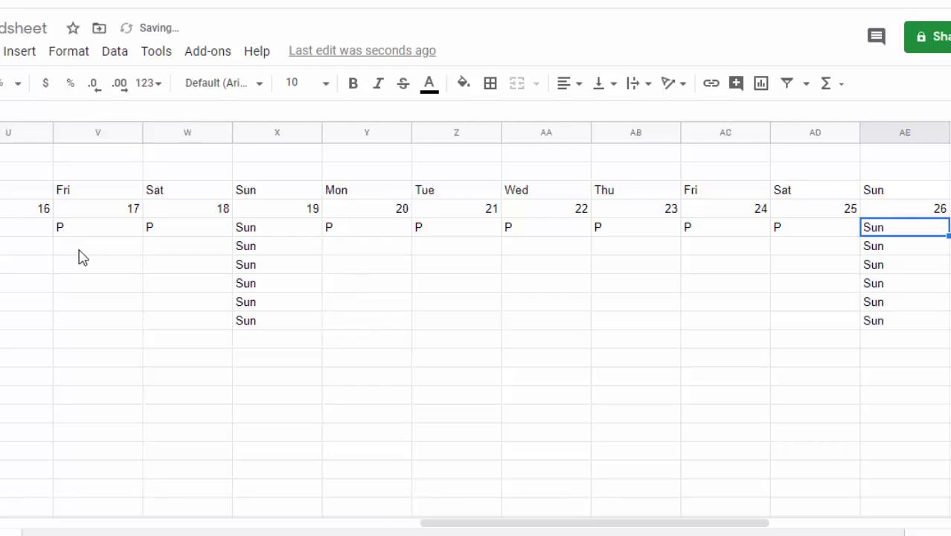
text(P)
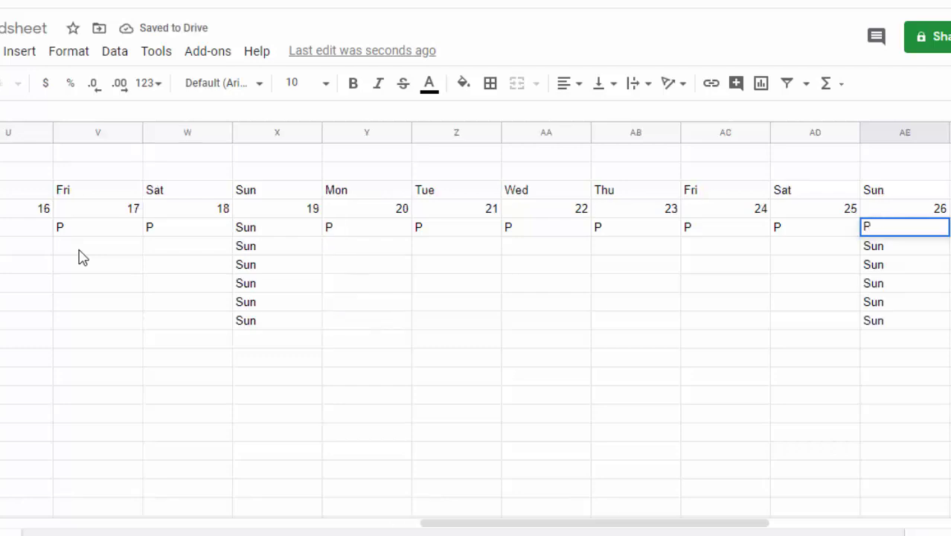
- Clear the P typed over Sunday 26 and restore Sun there
key(BackSpace)
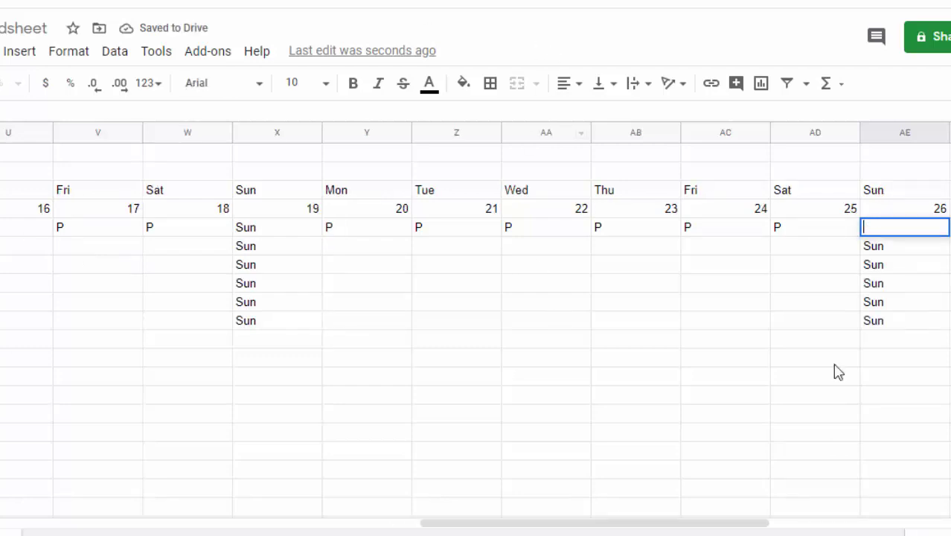
click(822, 363)
click(914, 234)
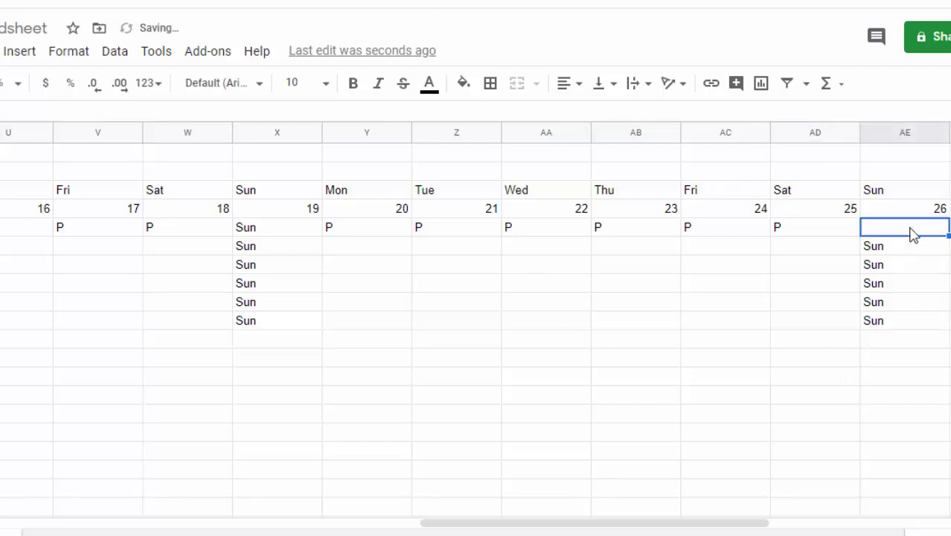
text(Sun)
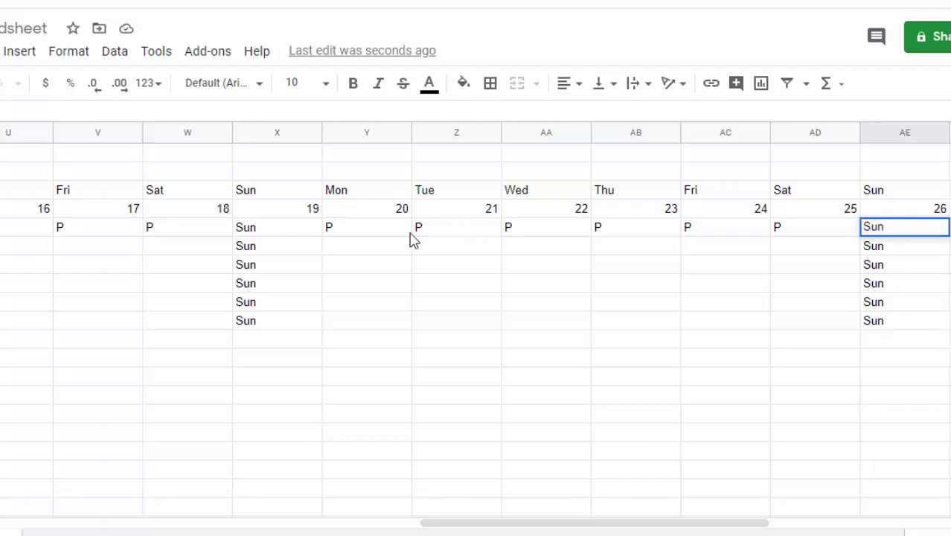
- Copy the day 20–25 P marks to all students, then mark the first student P on days 27–30
mouse_move(360, 232)
mouse_down()
mouse_move(827, 239)
mouse_move(850, 320)
mouse_up()
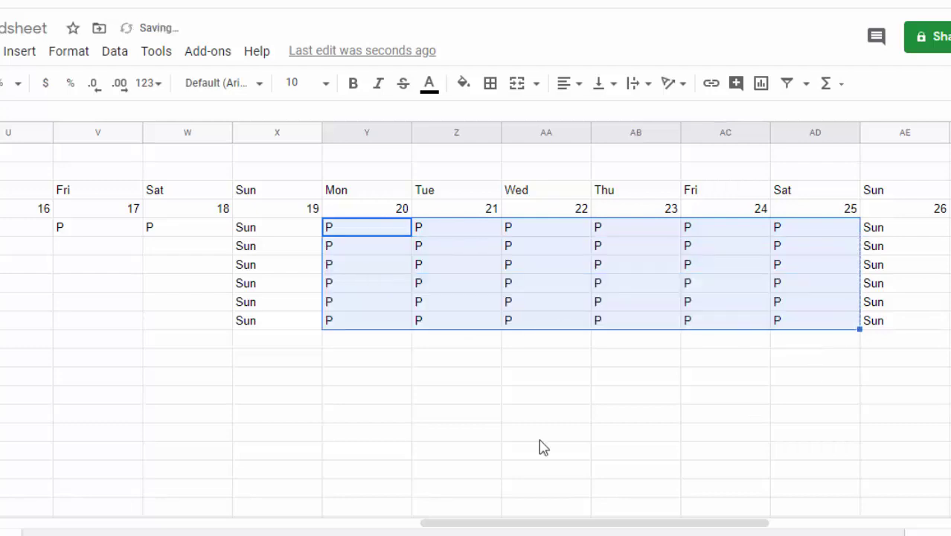
drag(686, 524, 874, 521)
click(332, 234)
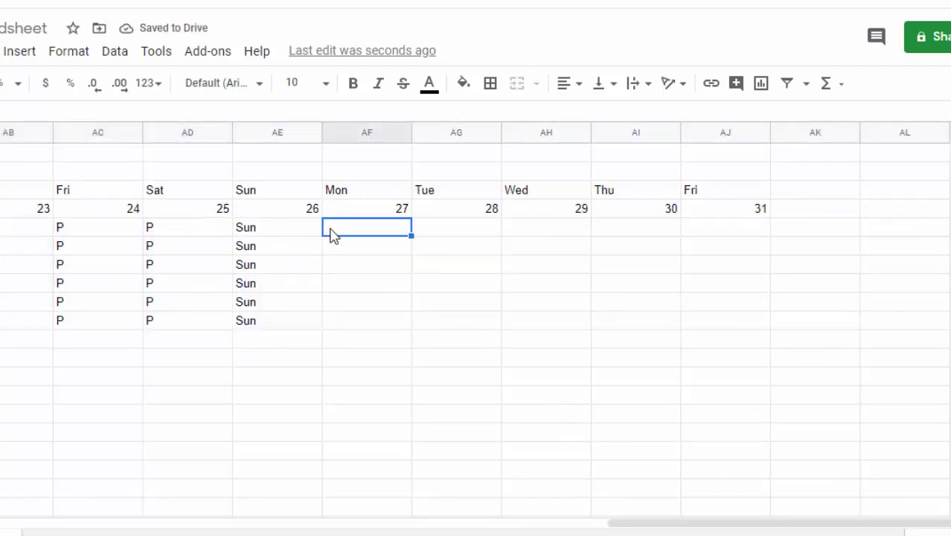
text(P)
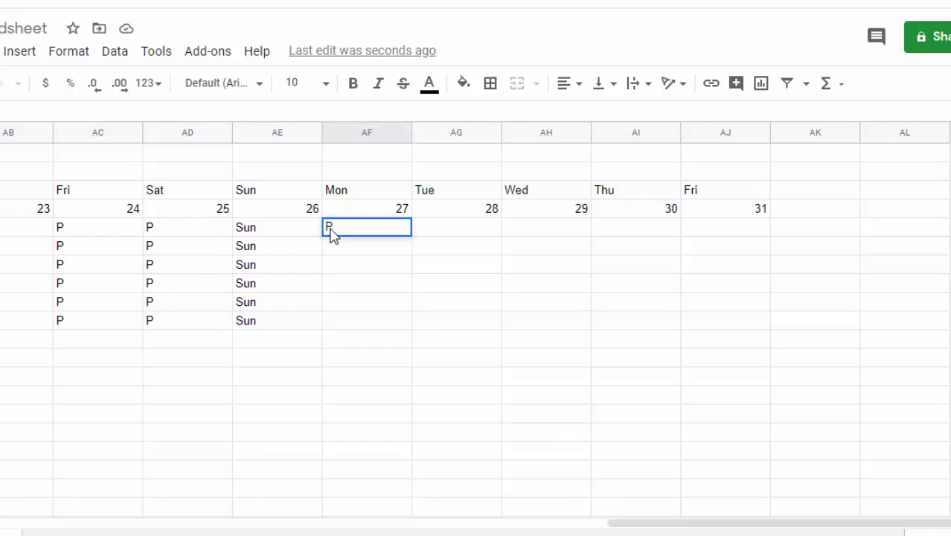
key(Tab)
text(P)
key(Tab)
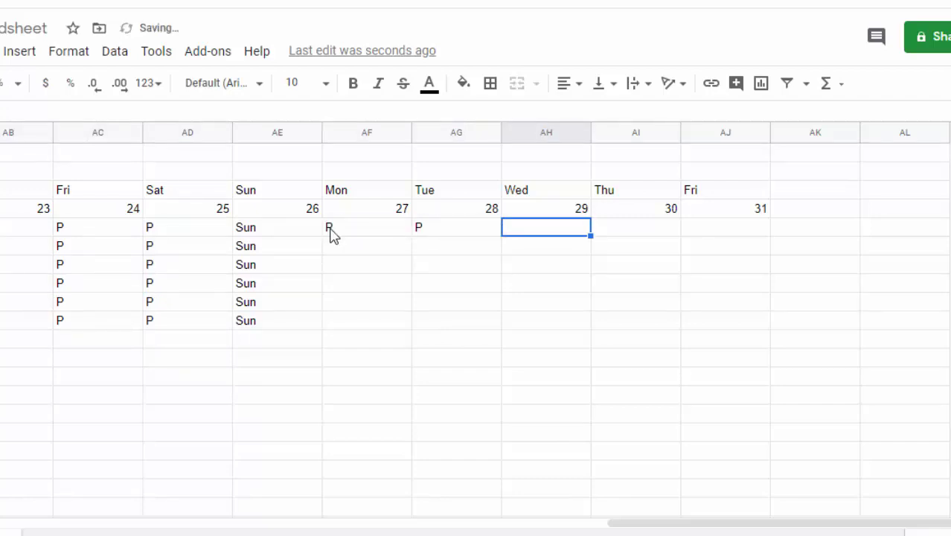
text(P)
key(Tab)
text(P)
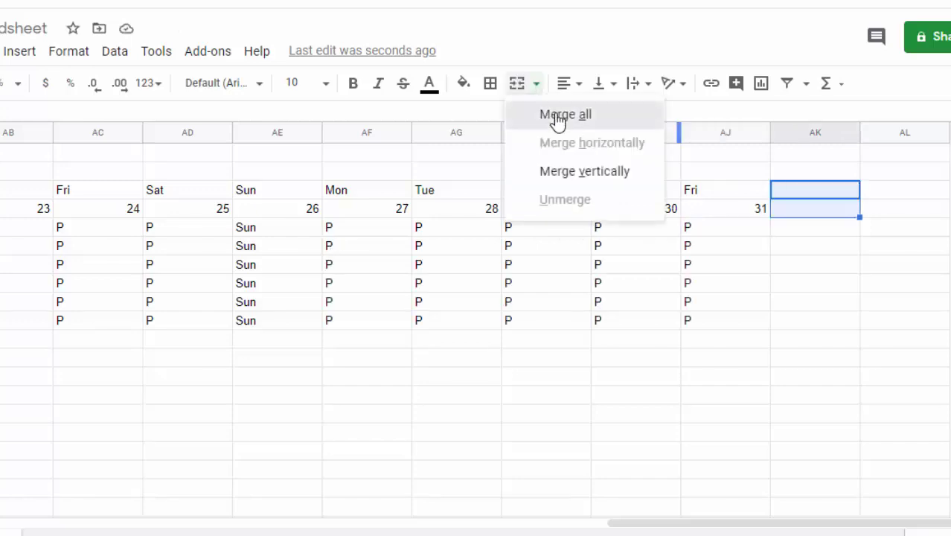
- Merge the day-name and date header cells in columns AK and AL
click(558, 115)
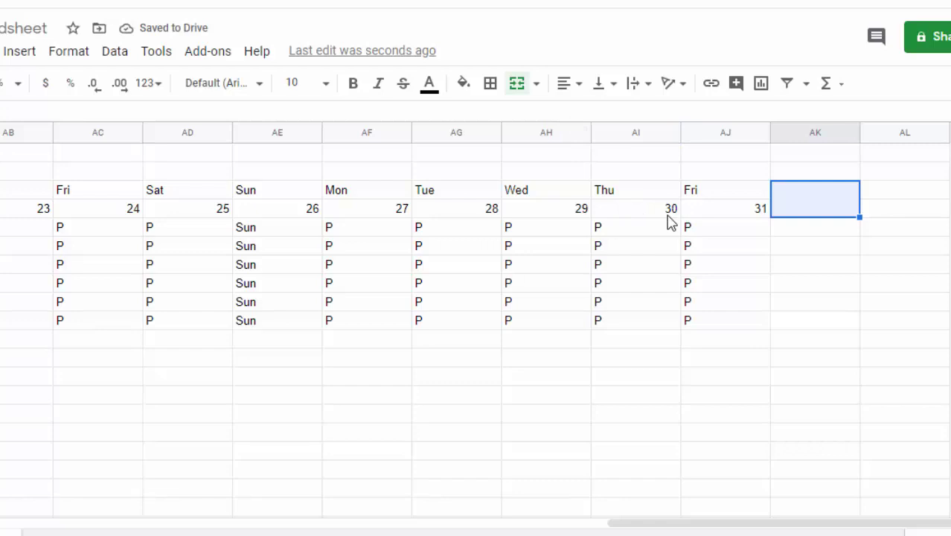
click(892, 195)
drag(893, 203, 894, 214)
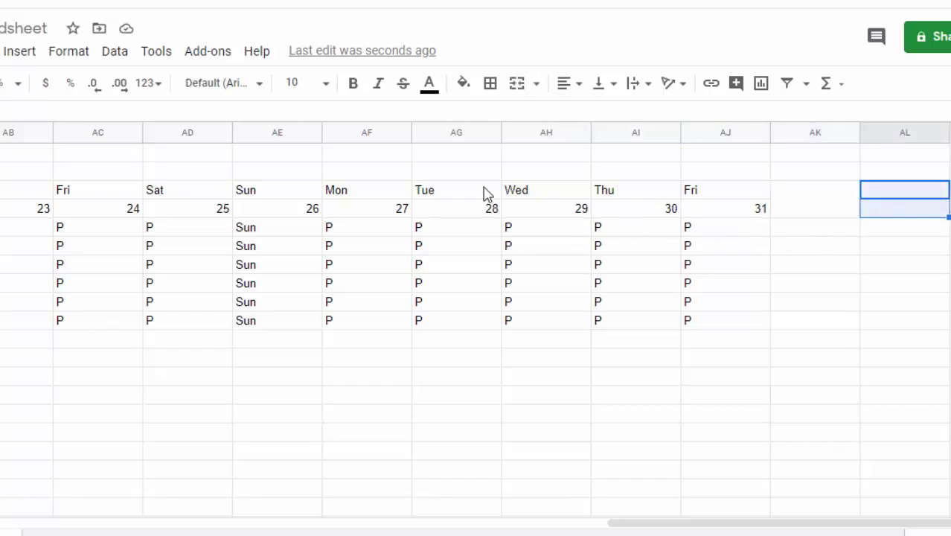
click(516, 84)
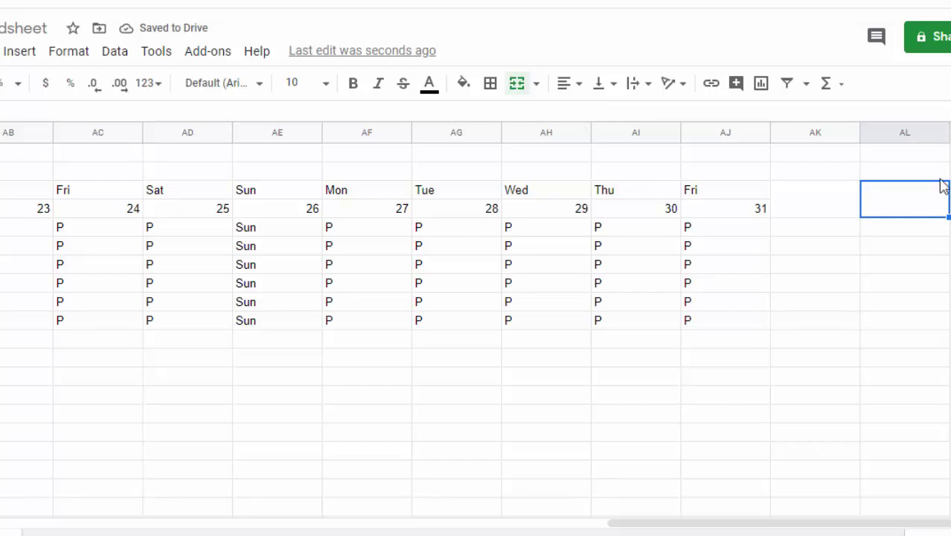
- Insert a new column right of AL and merge its two header cells
click(890, 128)
right_click(889, 127)
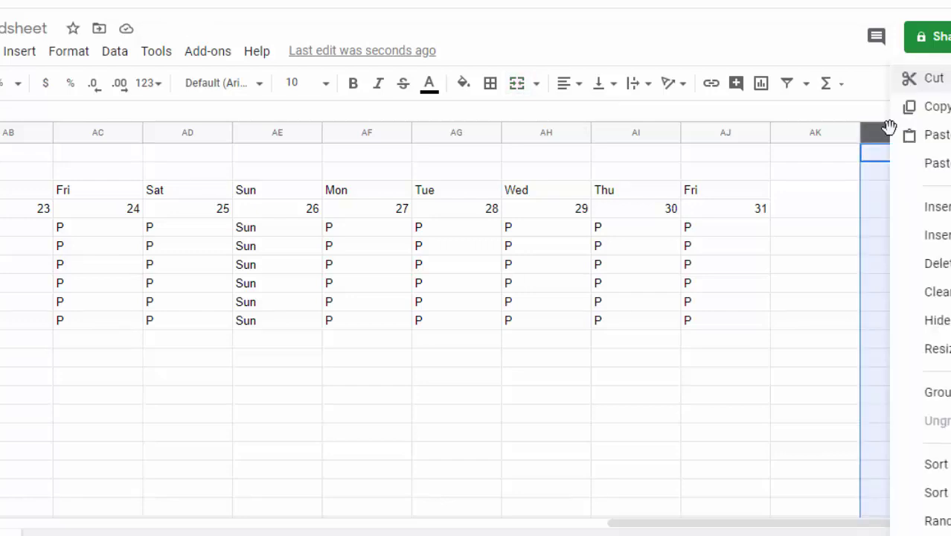
click(942, 235)
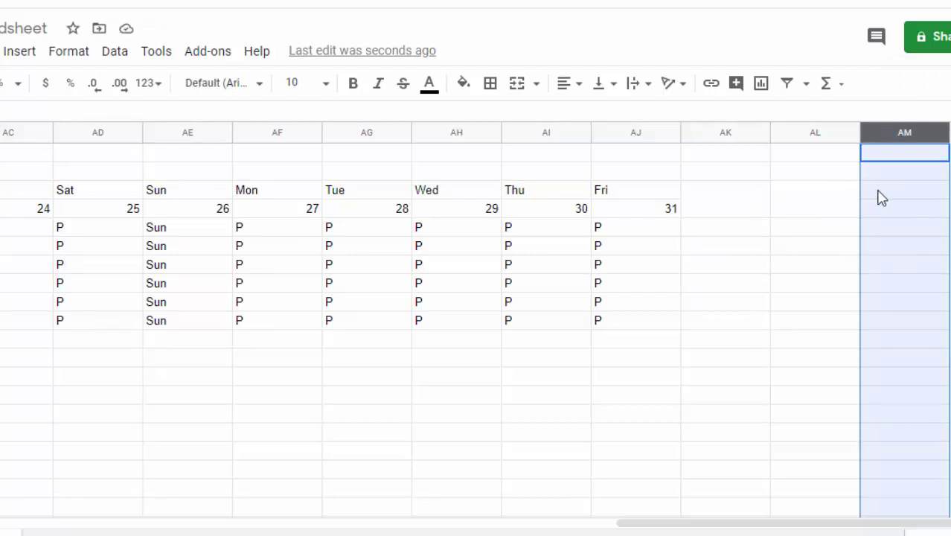
mouse_move(878, 195)
mouse_down()
mouse_move(878, 215)
mouse_move(868, 217)
mouse_up()
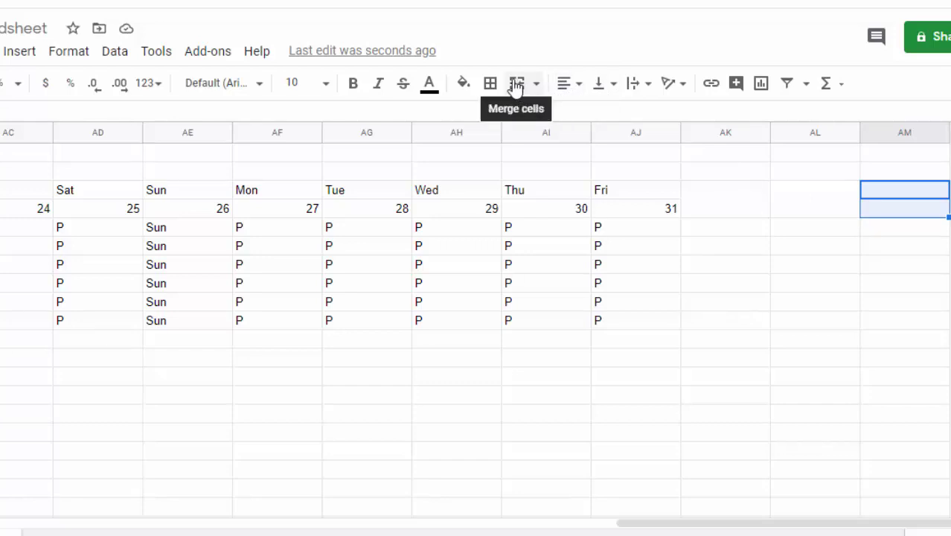
click(516, 84)
- Type Total Days, Present Days and Absent Days into the merged headers of AK, AL and AM
drag(685, 184, 701, 202)
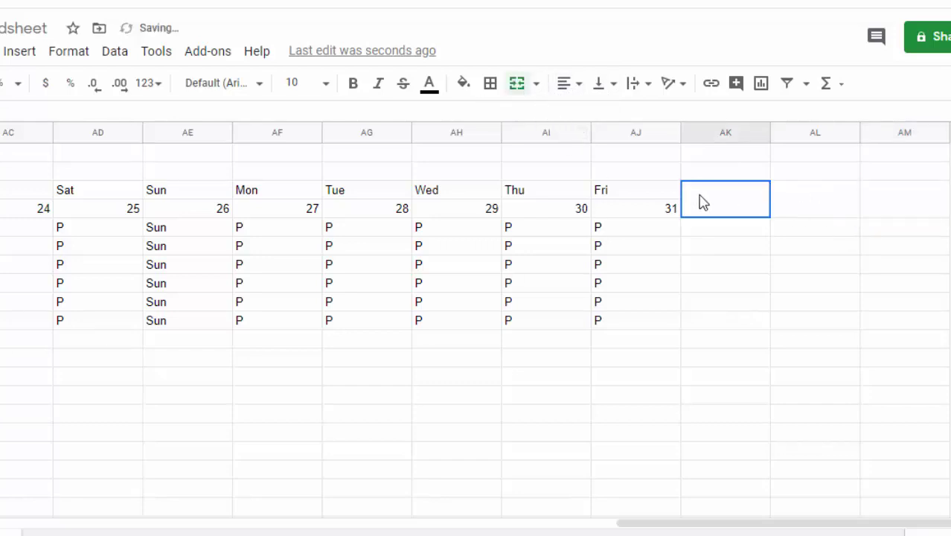
text(T)
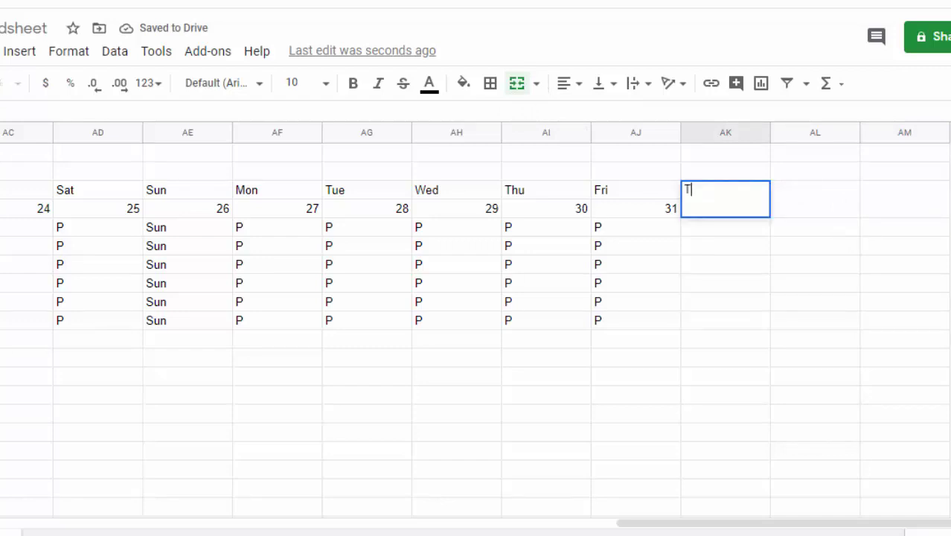
text(otal )
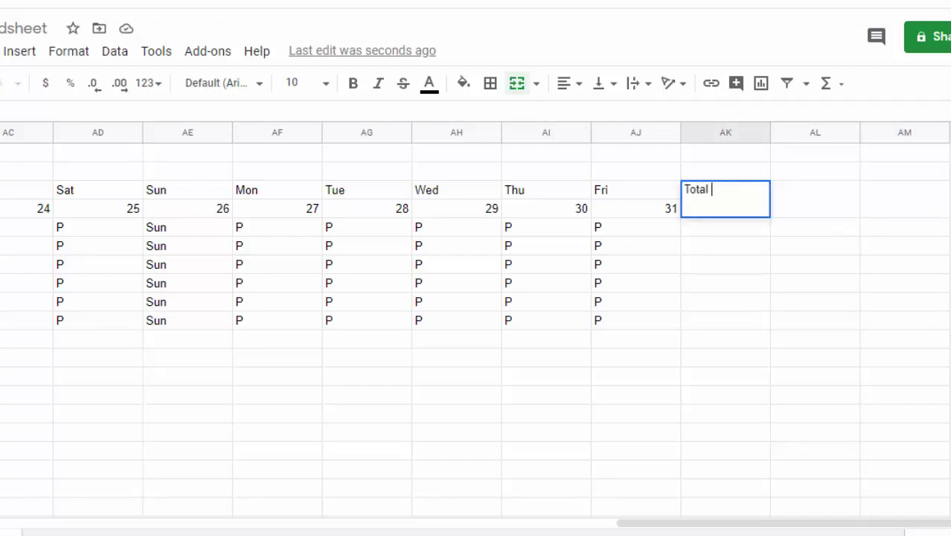
text(Days)
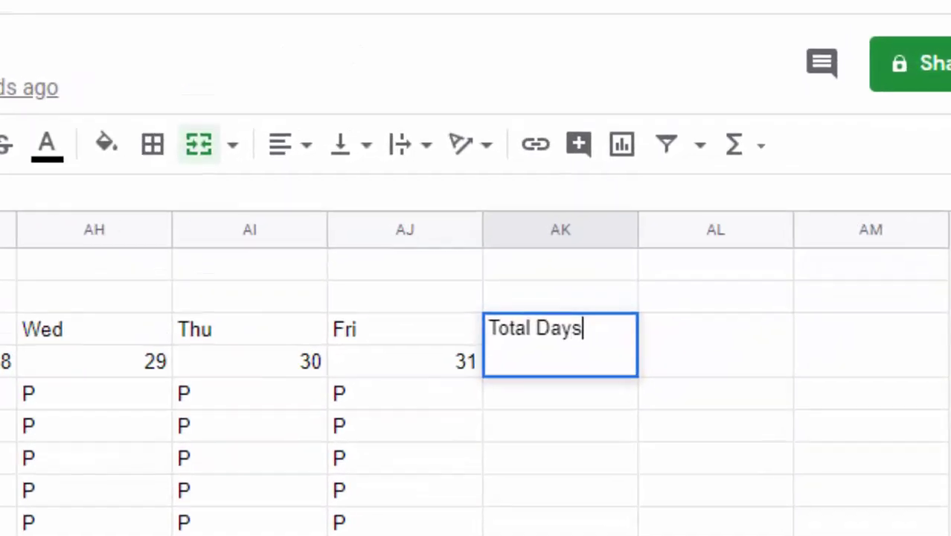
key(Tab)
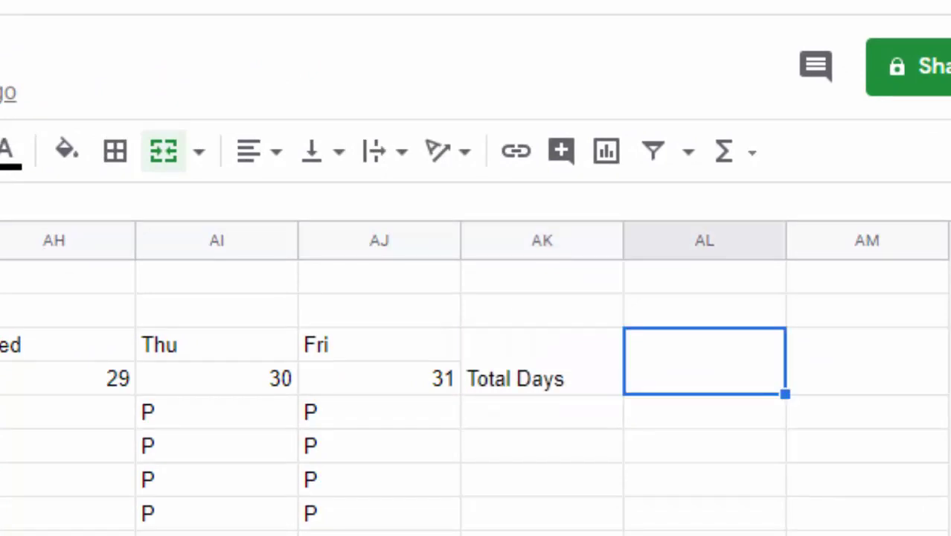
text(Prese)
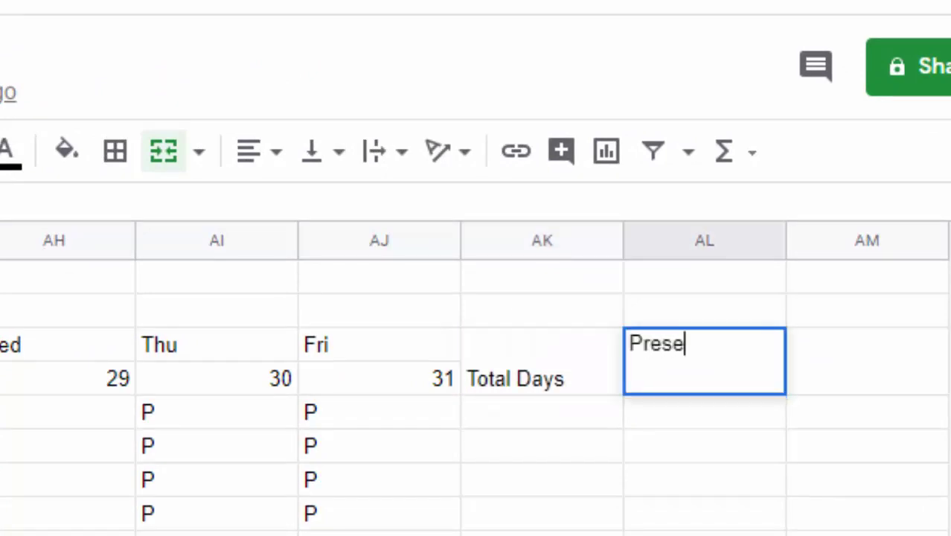
text(nt D)
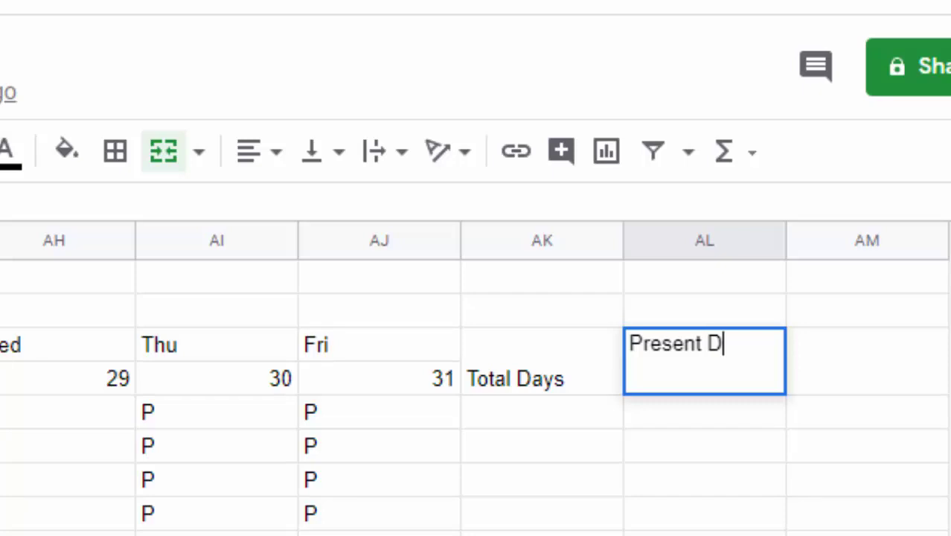
text(ay)
text(s)
key(Tab)
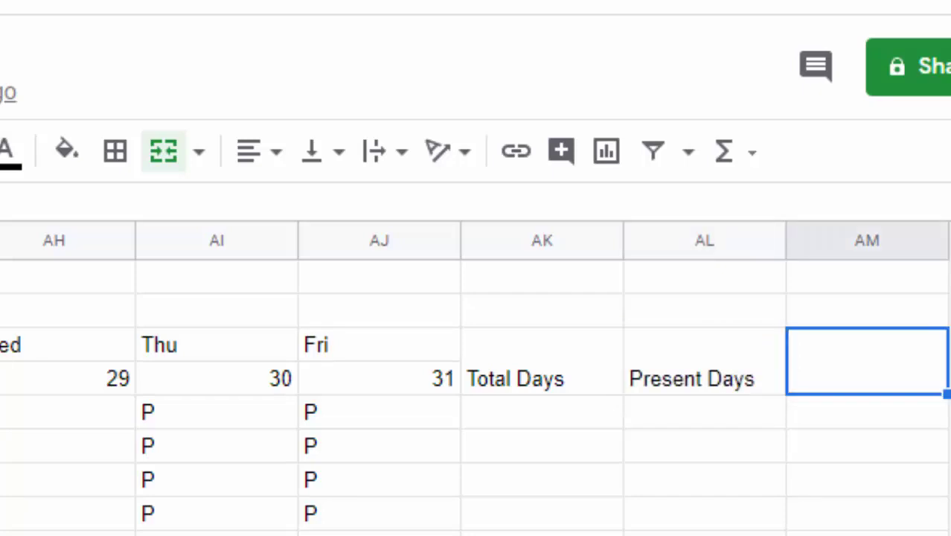
text(A)
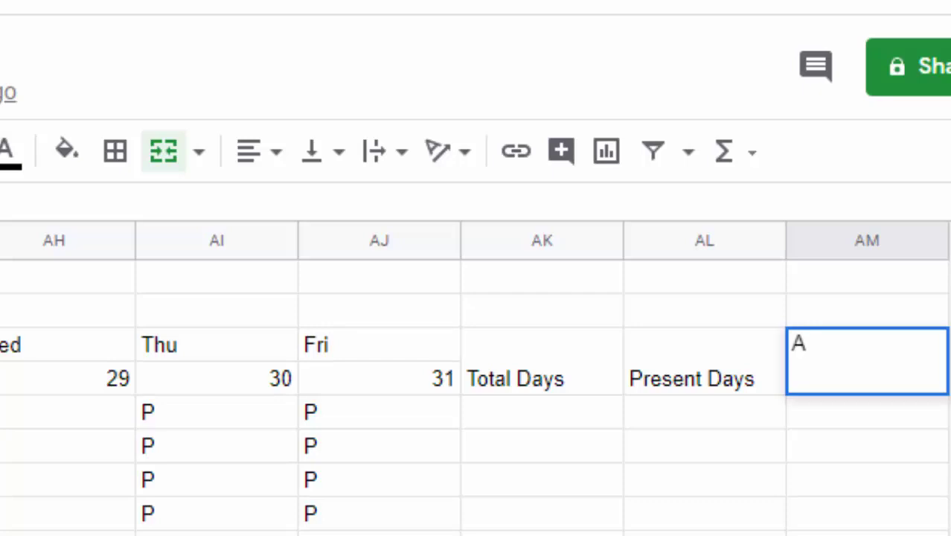
text(bsent )
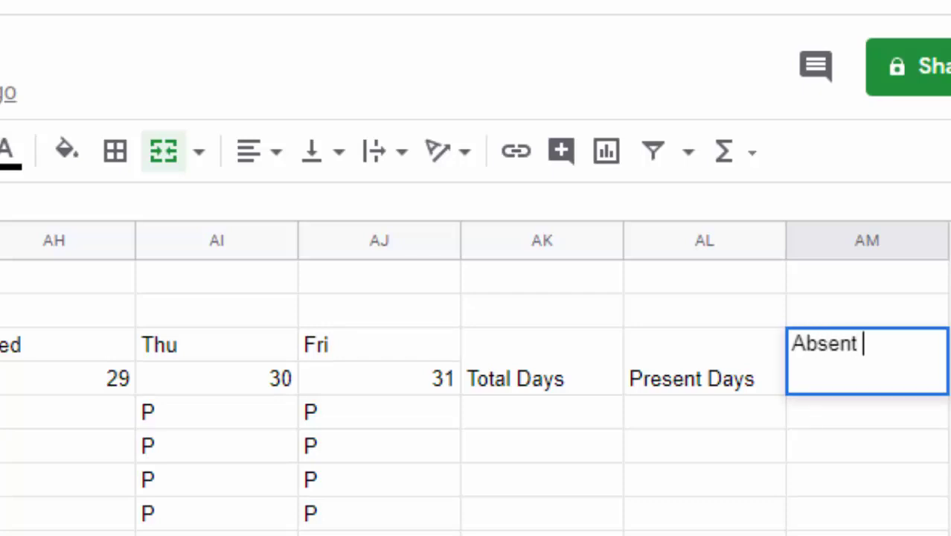
text(Days)
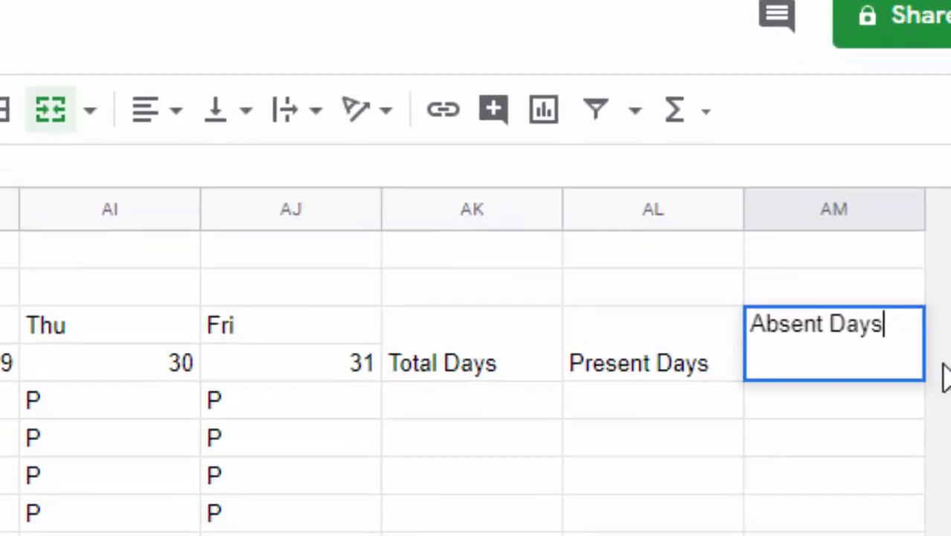
key(Left)
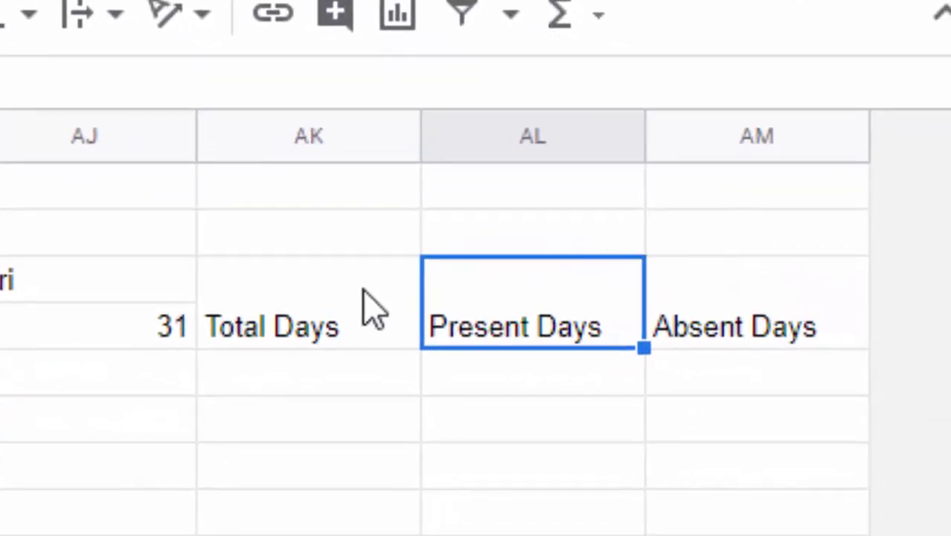
mouse_move(397, 138)
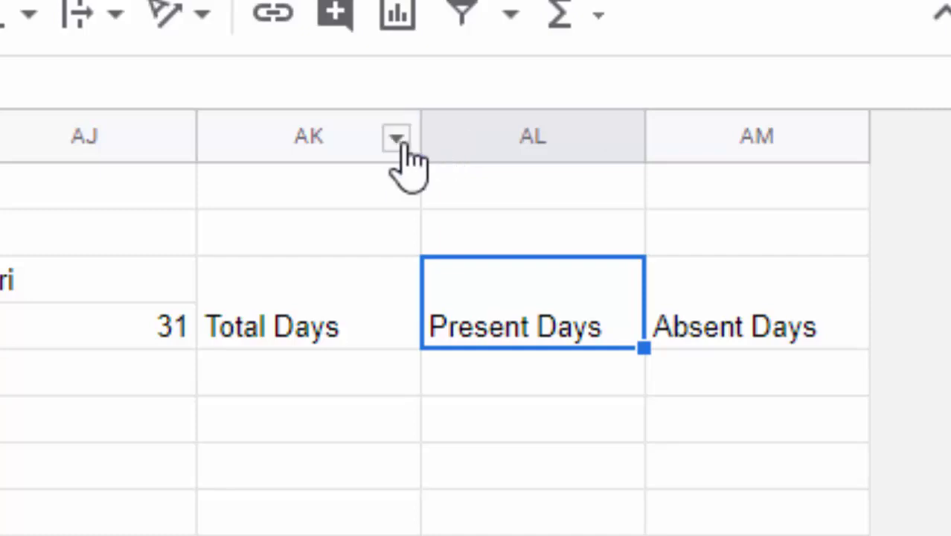
- Shrink the widths of columns AK, AL and AM, then narrow AK further
click(410, 149)
drag(417, 141, 378, 149)
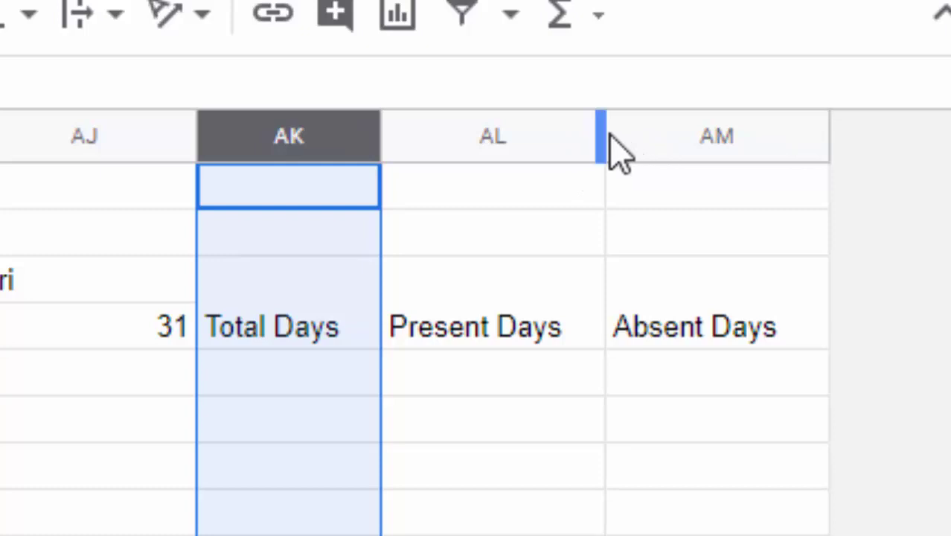
drag(601, 139, 530, 141)
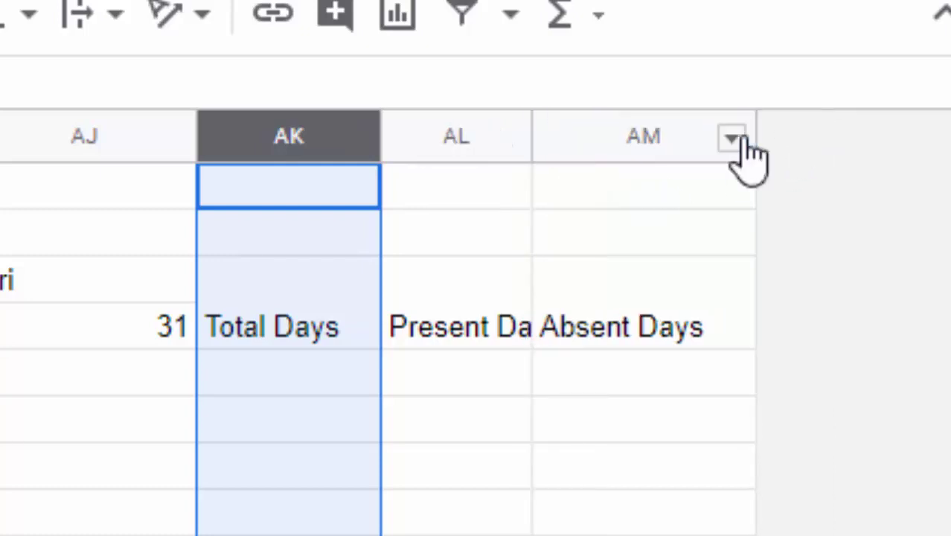
drag(755, 139, 656, 139)
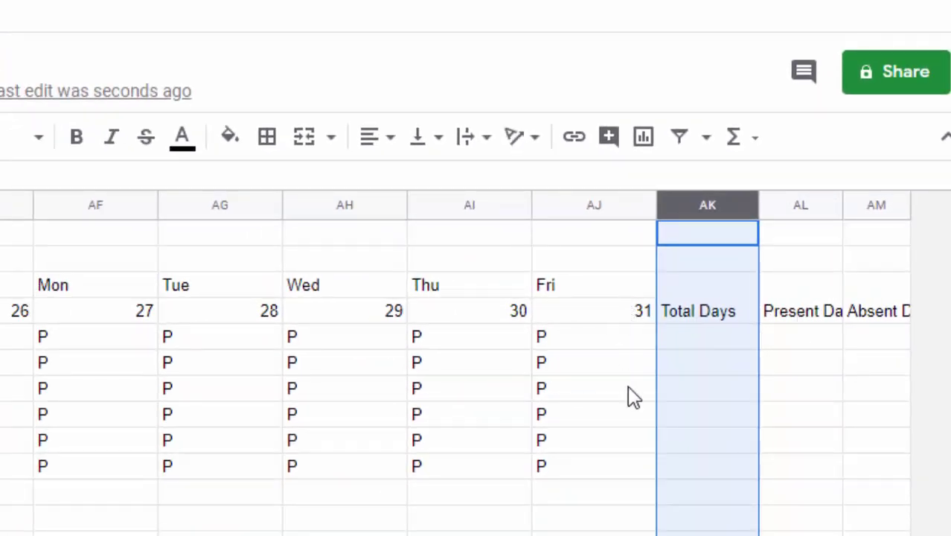
click(632, 397)
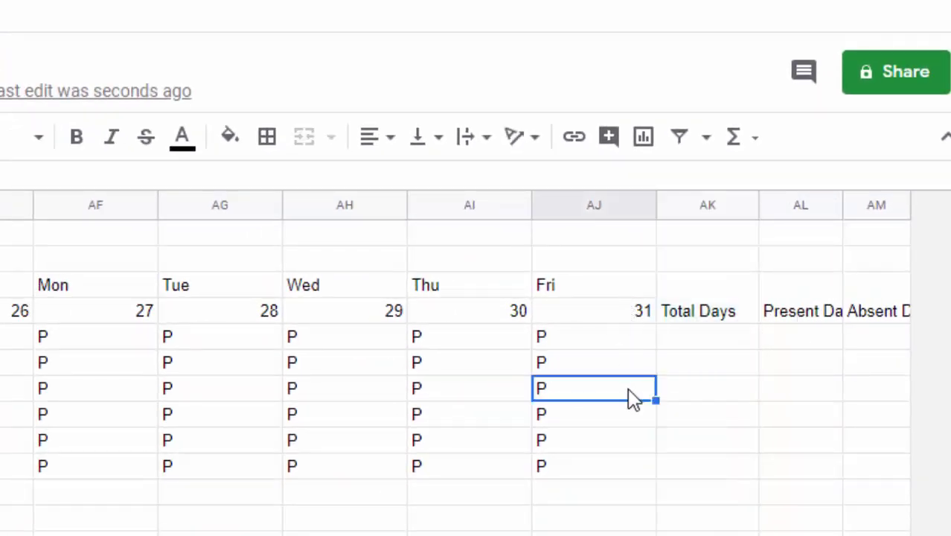
click(700, 298)
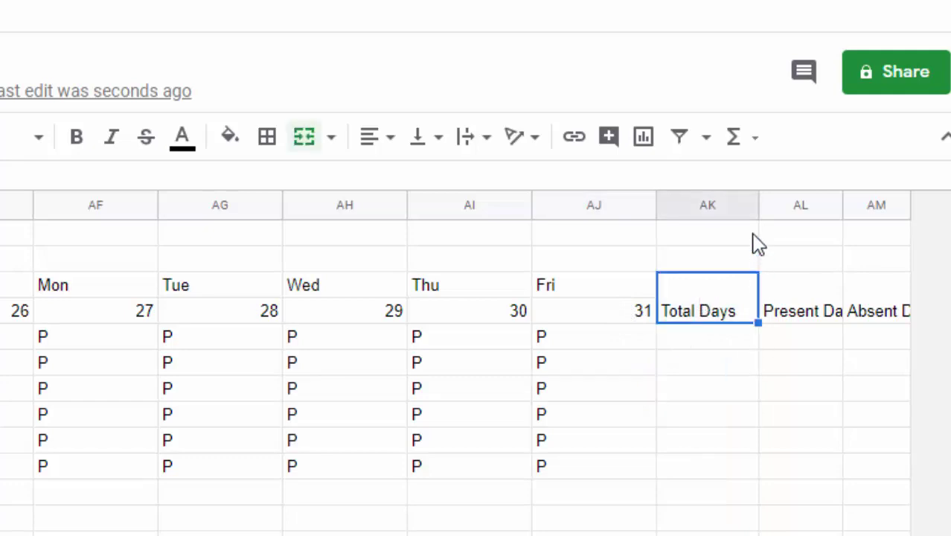
drag(757, 212, 733, 231)
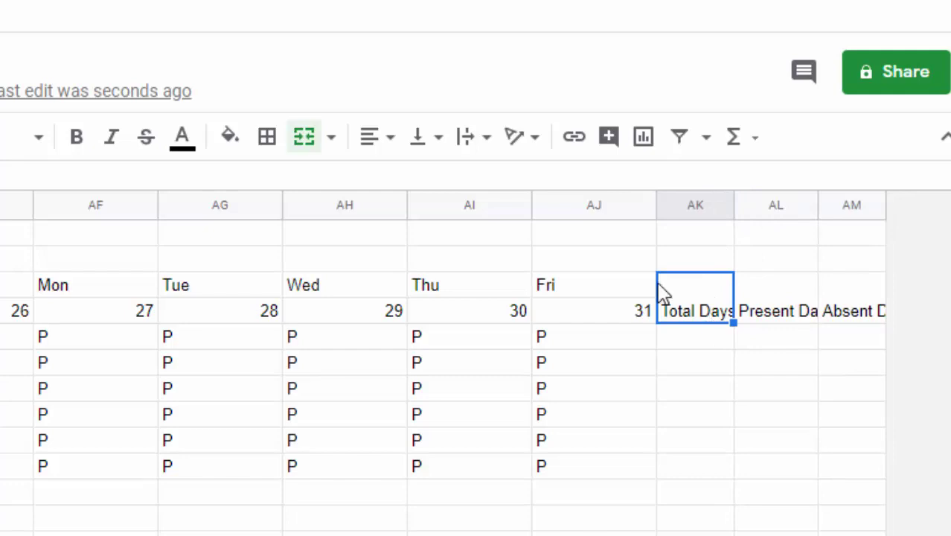
- Apply Wrap text wrapping to the Total Days and Present Days headings
click(467, 146)
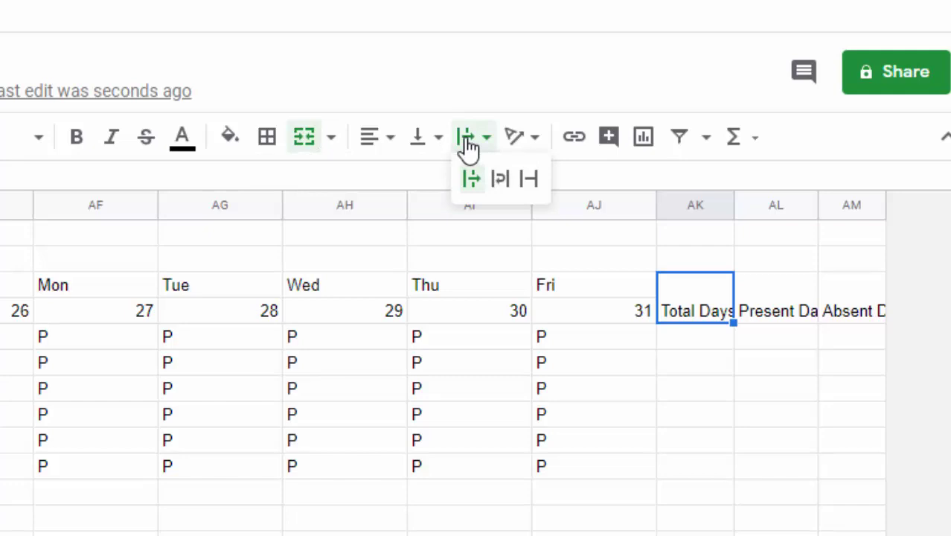
click(501, 179)
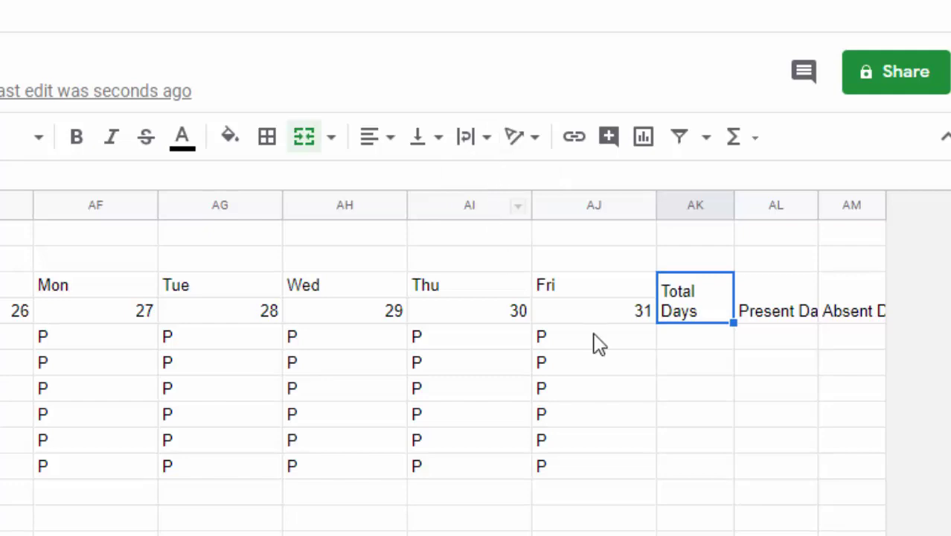
click(764, 318)
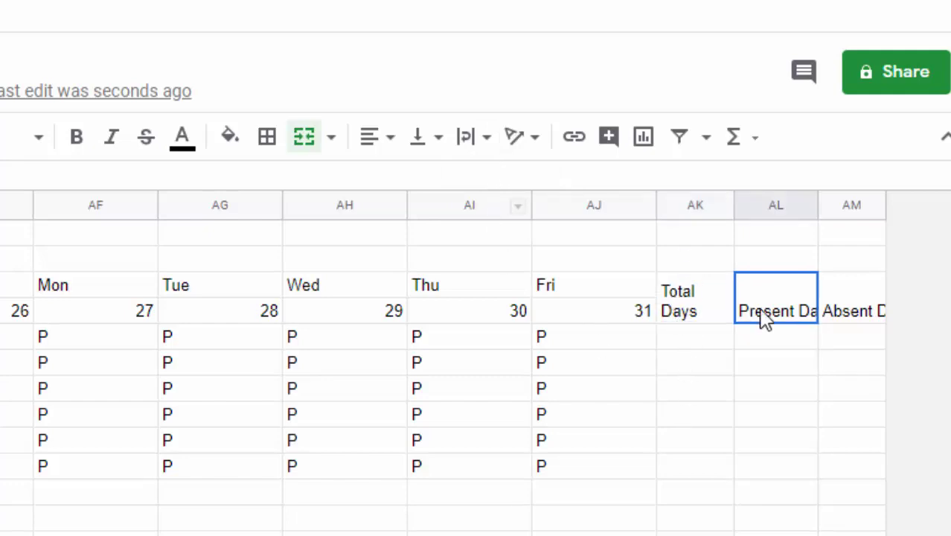
click(485, 140)
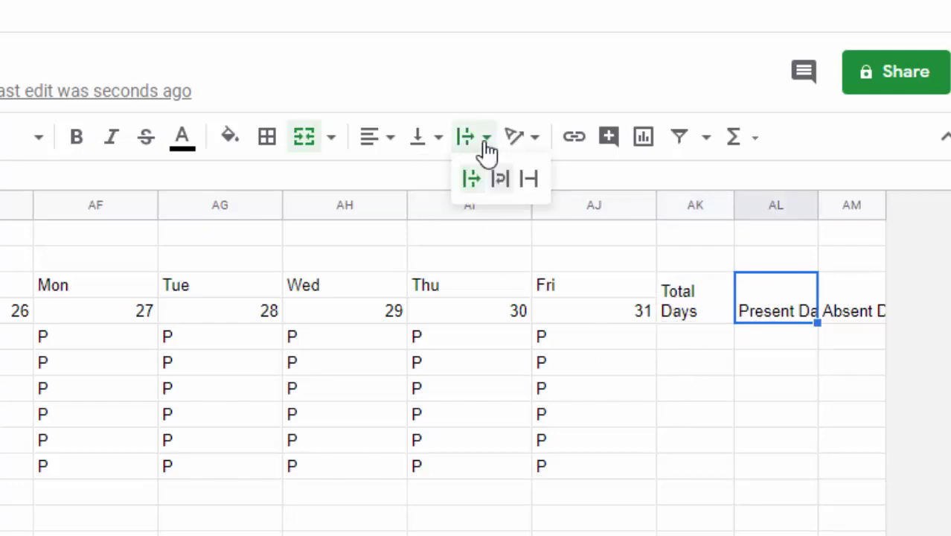
click(500, 179)
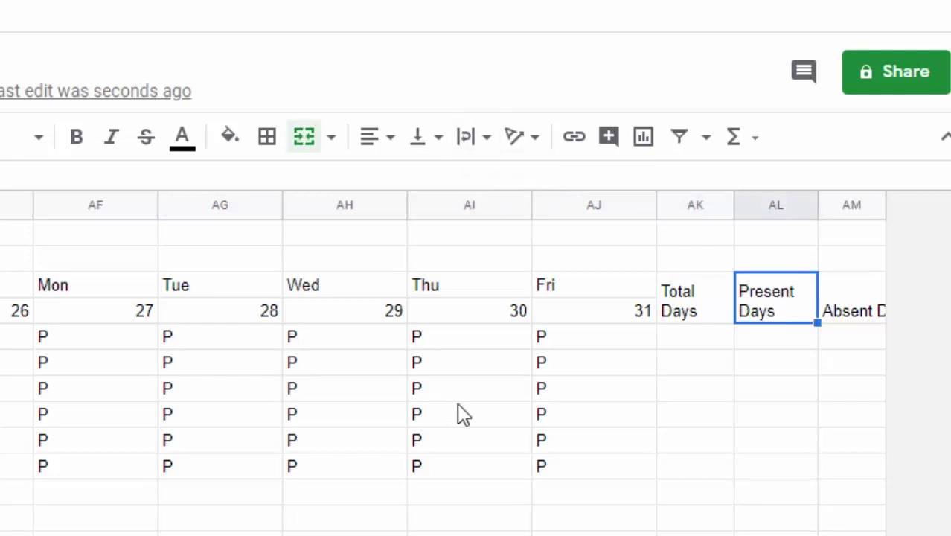
- Open text wrapping options for the Absent Days heading, then select a block of P marks in columns R to W
click(850, 313)
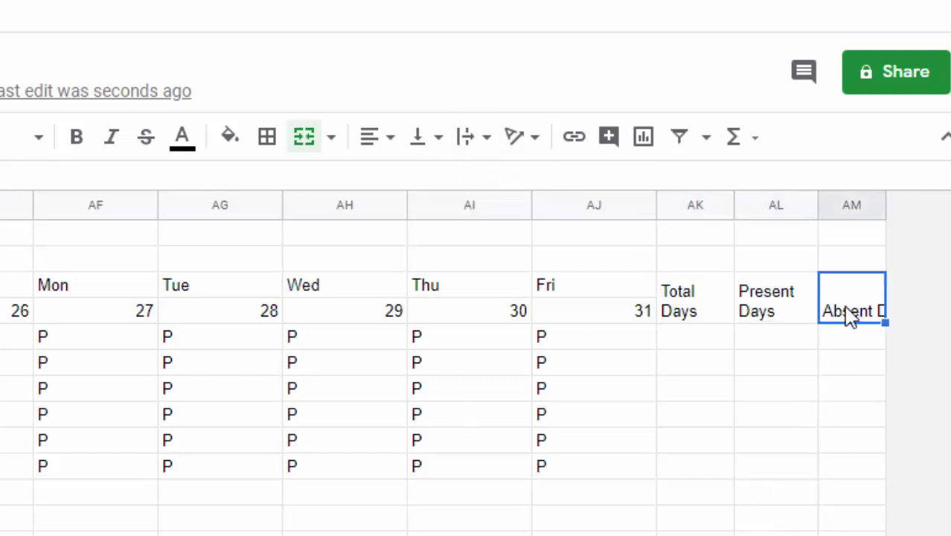
click(440, 140)
click(479, 146)
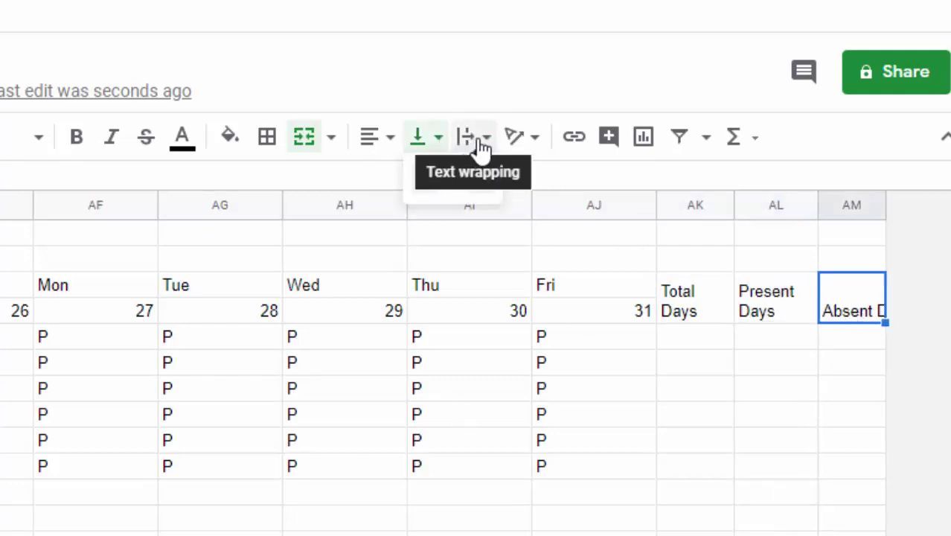
click(480, 146)
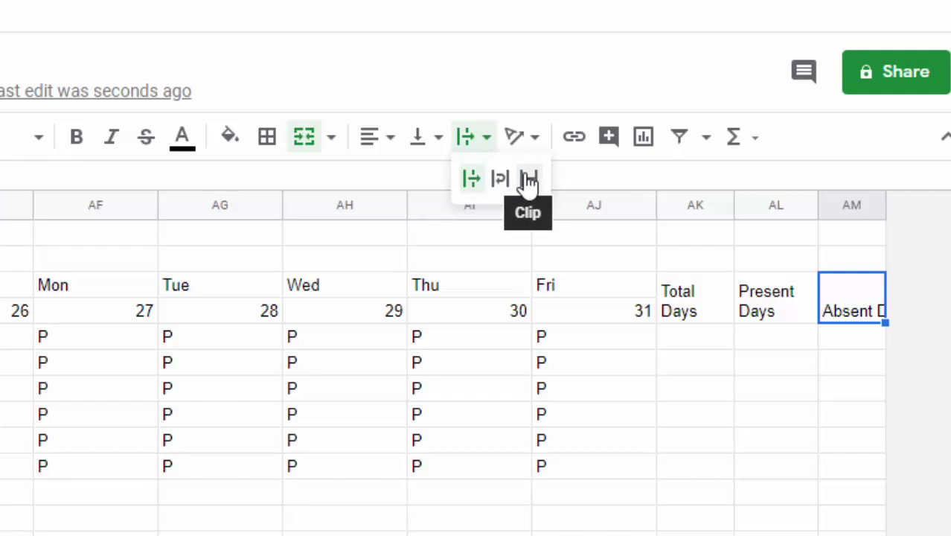
mouse_move(42, 363)
mouse_down()
mouse_move(758, 463)
mouse_move(747, 477)
mouse_up()
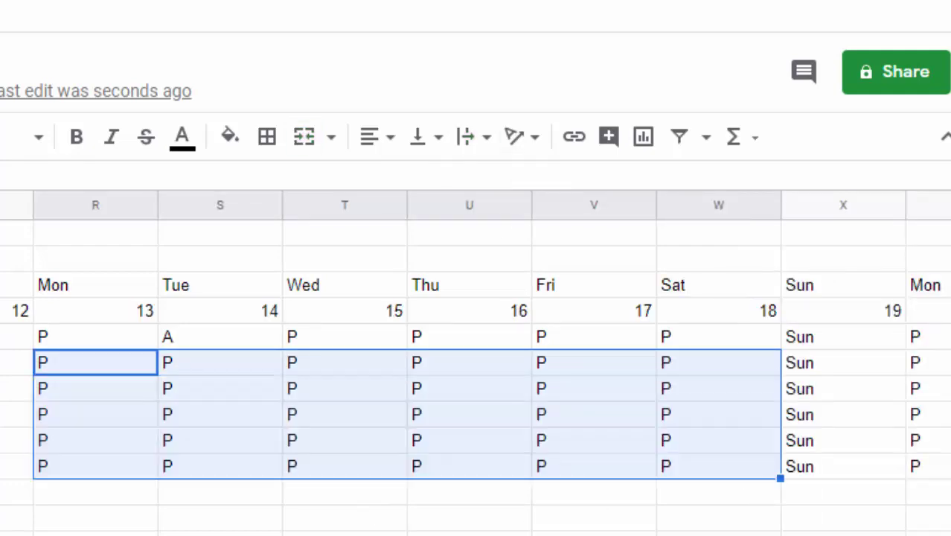
- Make row 4, which holds the dates 1 to 31, taller
scroll(476, 372, left, 5)
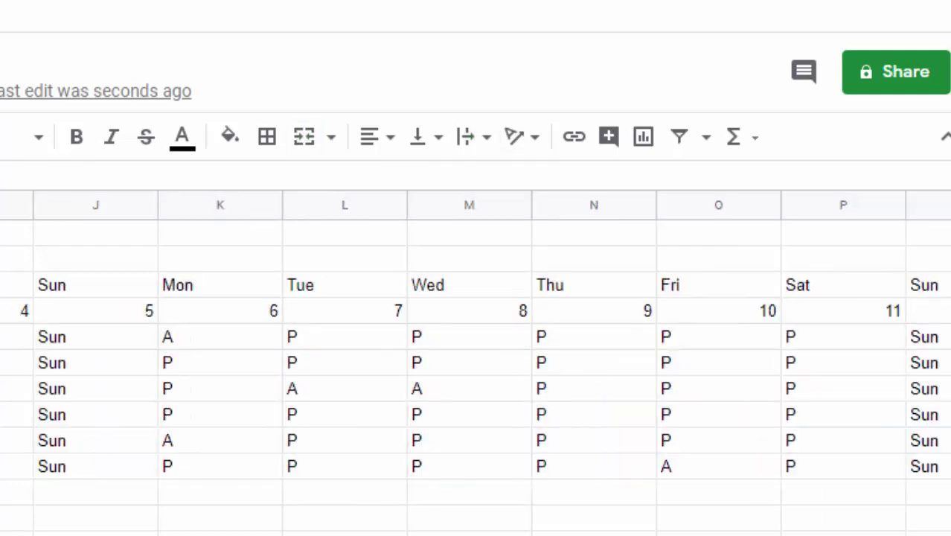
scroll(476, 373, left, 3)
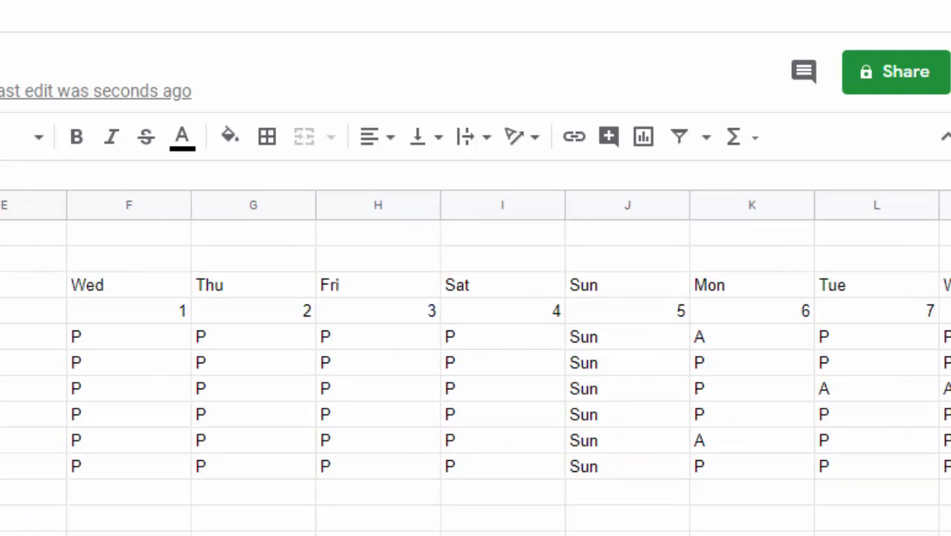
drag(1, 324, 2, 350)
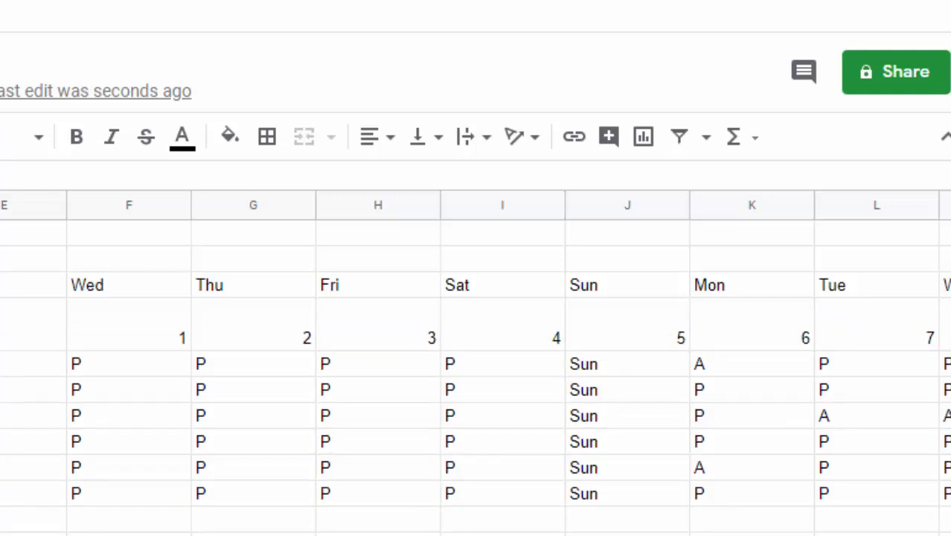
- Select the day and date rows 3–4 from column E out to AM
drag(2, 335, 945, 335)
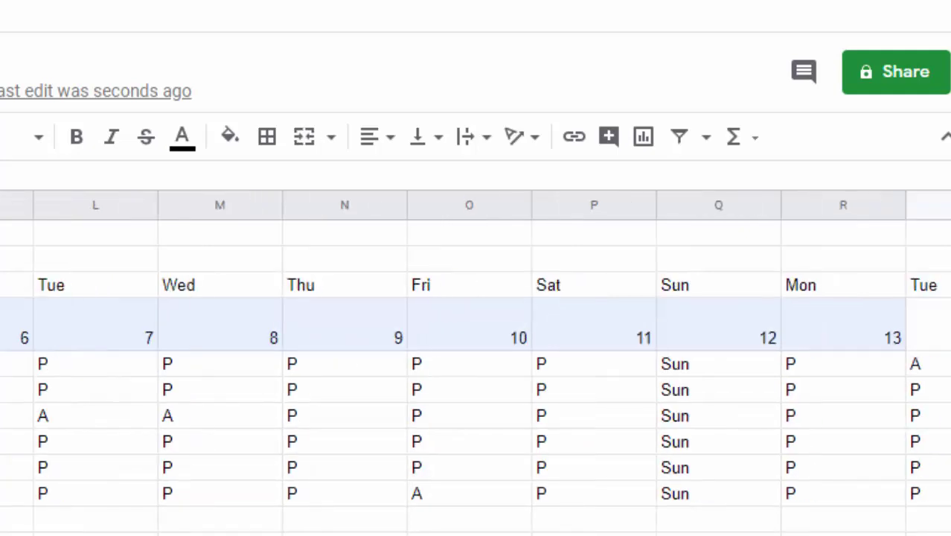
drag(945, 335, 856, 298)
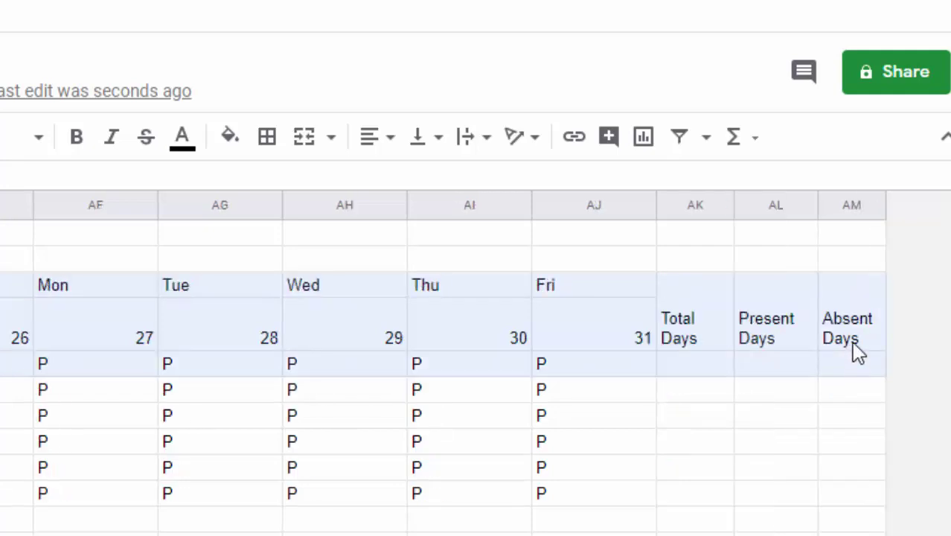
drag(861, 362, 859, 341)
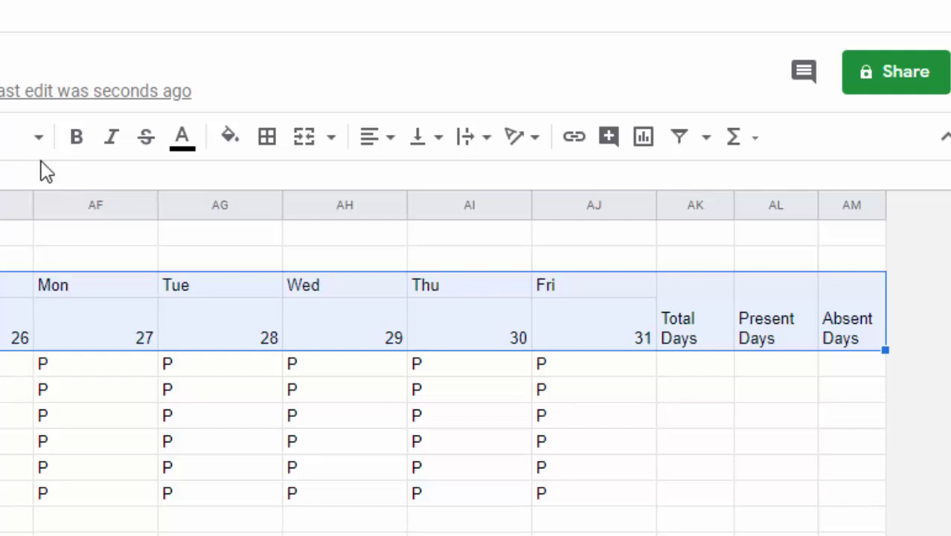
- Format header rows 3–4 as bold white text on a black fill
click(76, 145)
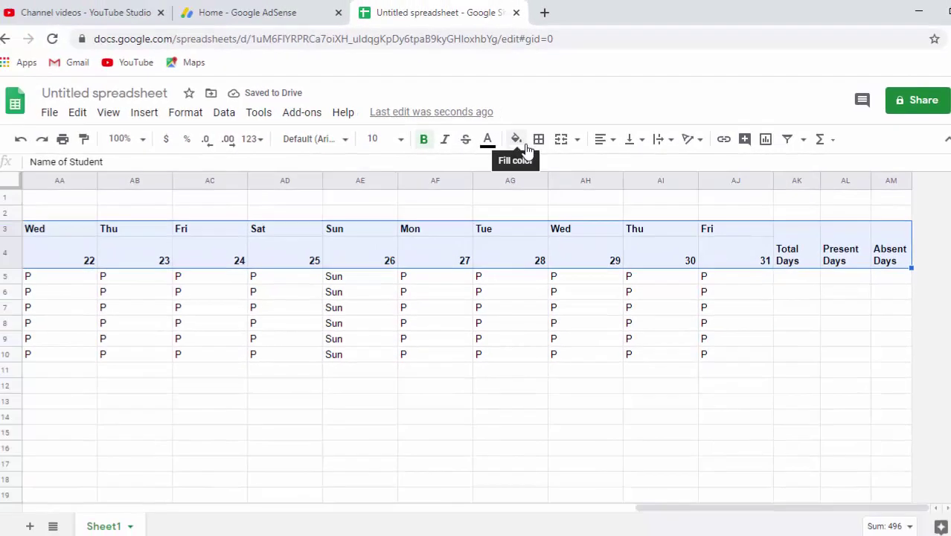
click(516, 141)
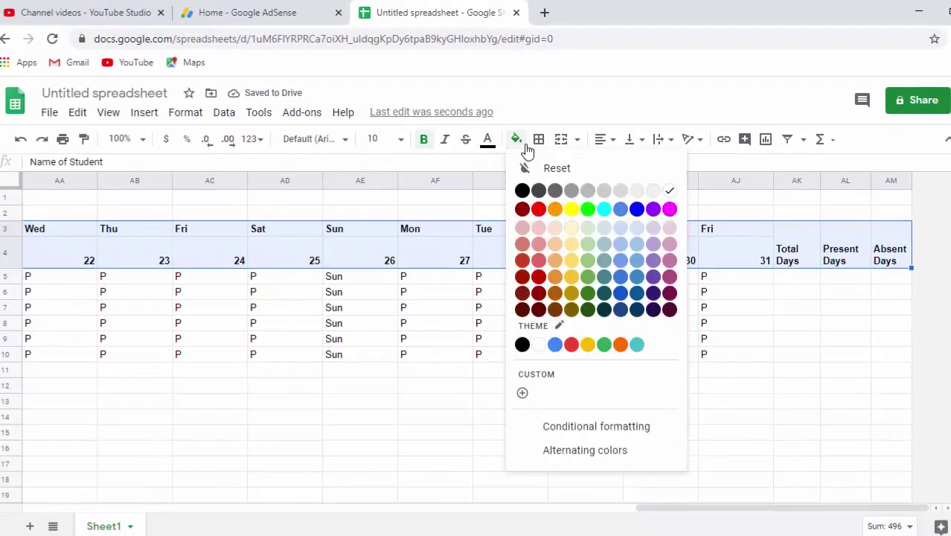
click(523, 191)
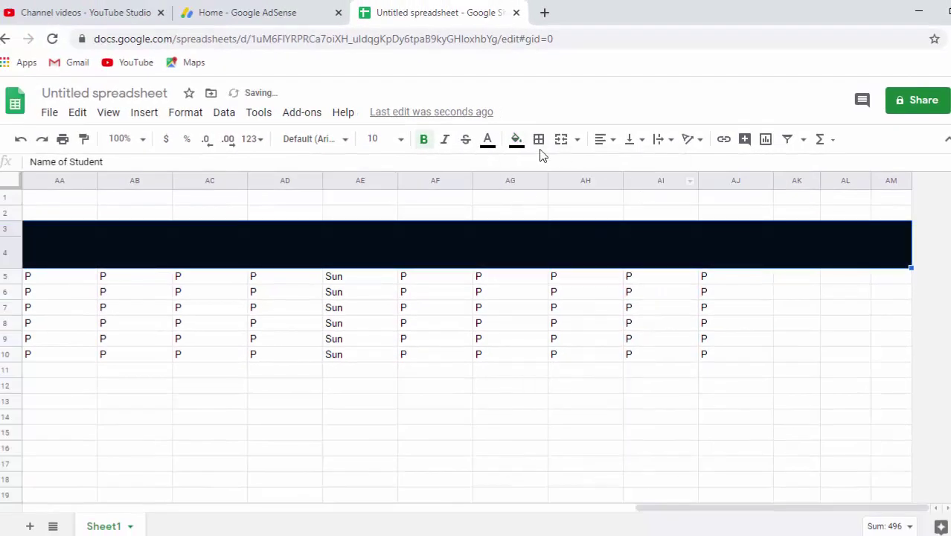
click(489, 142)
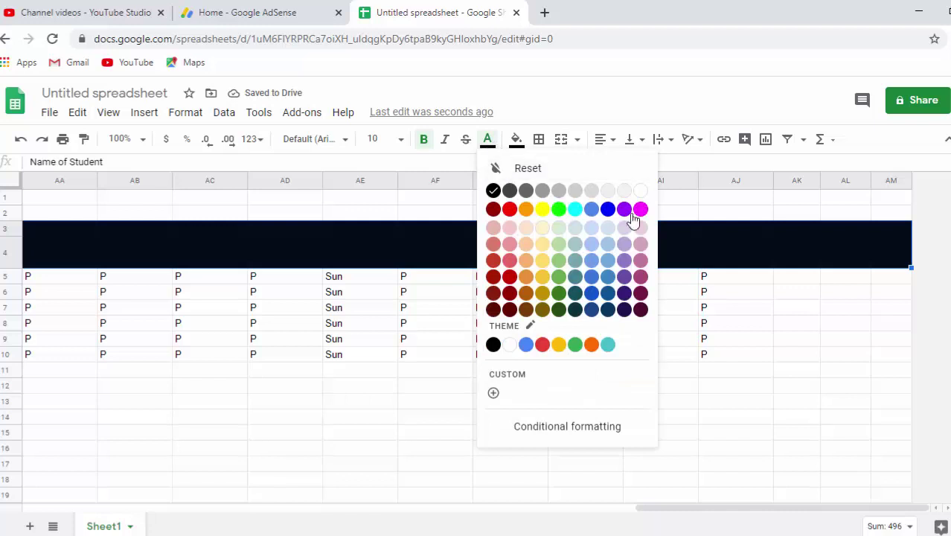
click(641, 192)
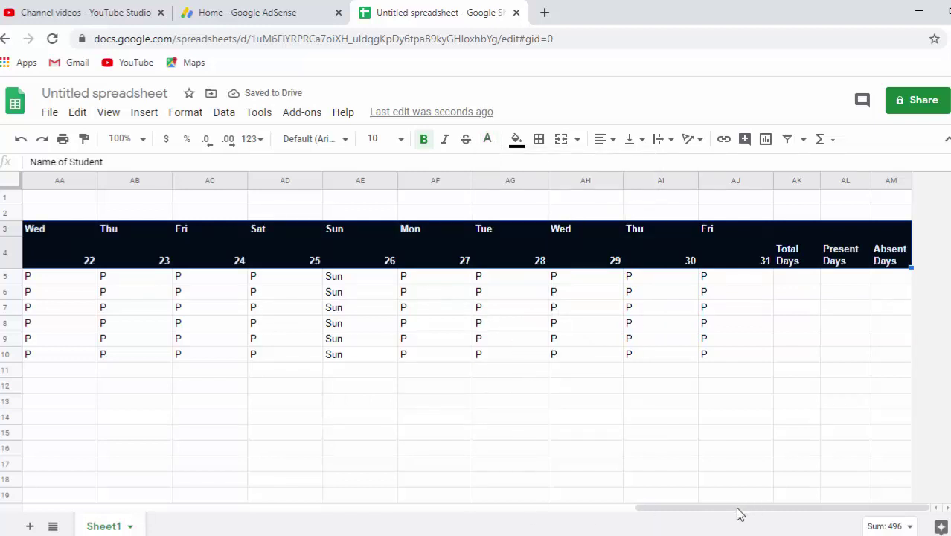
drag(737, 509, 248, 509)
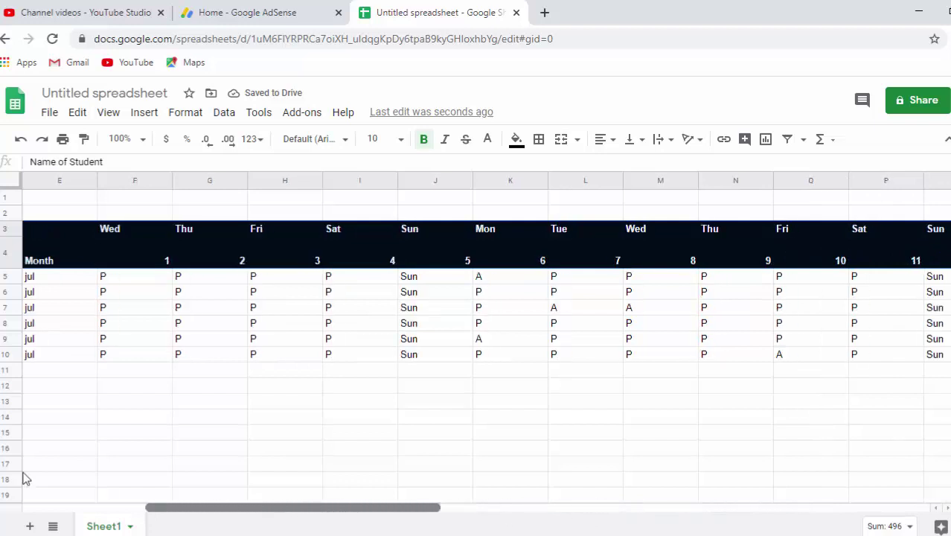
- Merge C3:E3 with Merge all into one header cell above Name of Student, Year and Month
scroll(24, 479, left, 4)
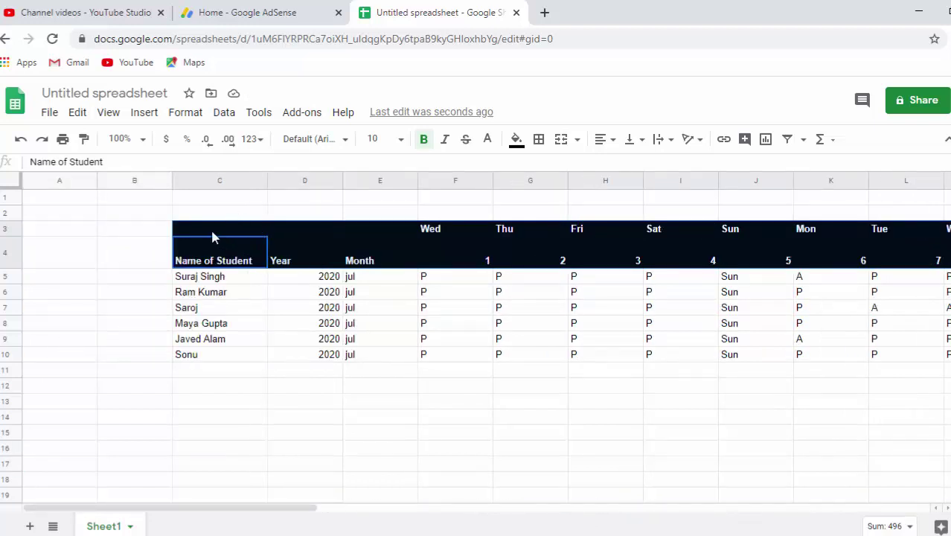
drag(211, 228, 358, 233)
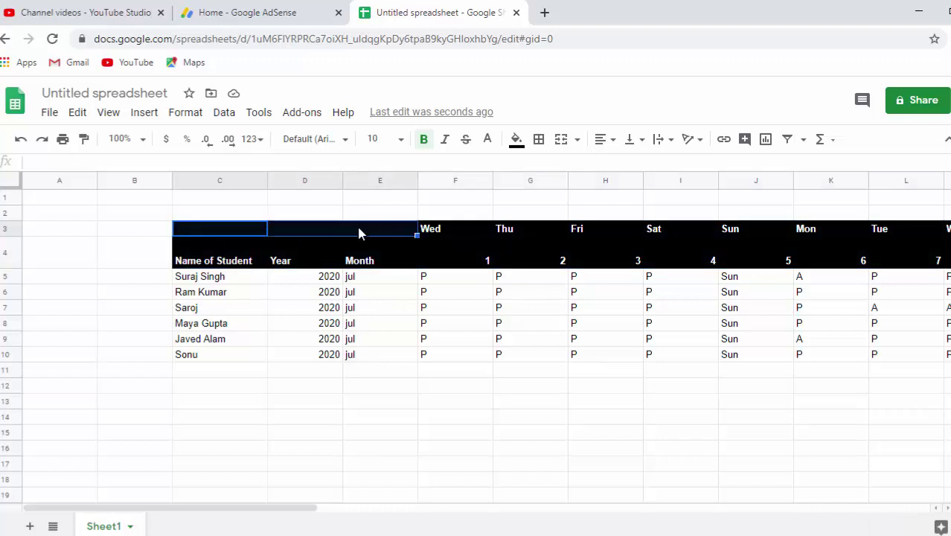
click(578, 140)
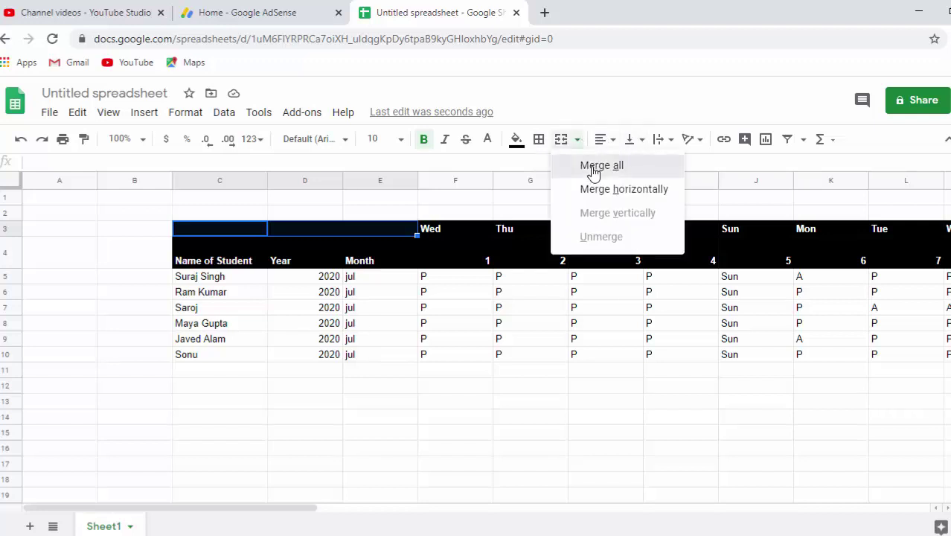
click(593, 168)
click(305, 385)
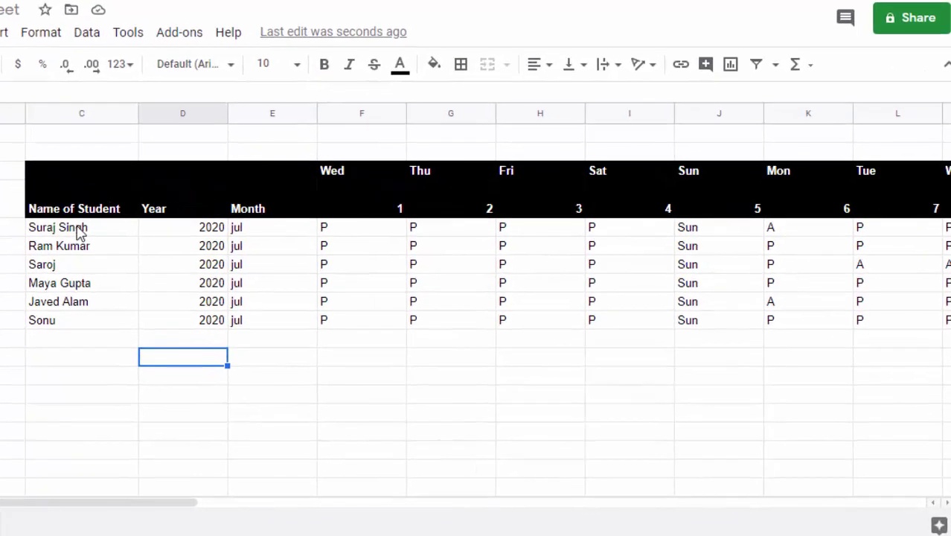
click(224, 265)
- Apply All borders to the attendance table C3:AM10, through the Total, Present and Absent Days columns
drag(74, 236, 72, 322)
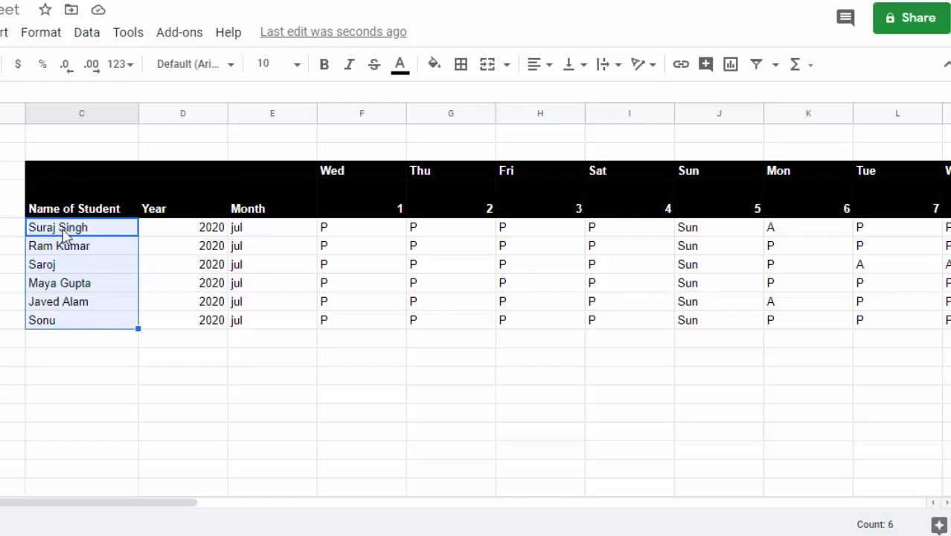
click(63, 233)
click(64, 176)
mouse_move(67, 191)
mouse_down()
mouse_move(880, 335)
mouse_move(944, 355)
mouse_move(858, 335)
mouse_move(902, 331)
mouse_up()
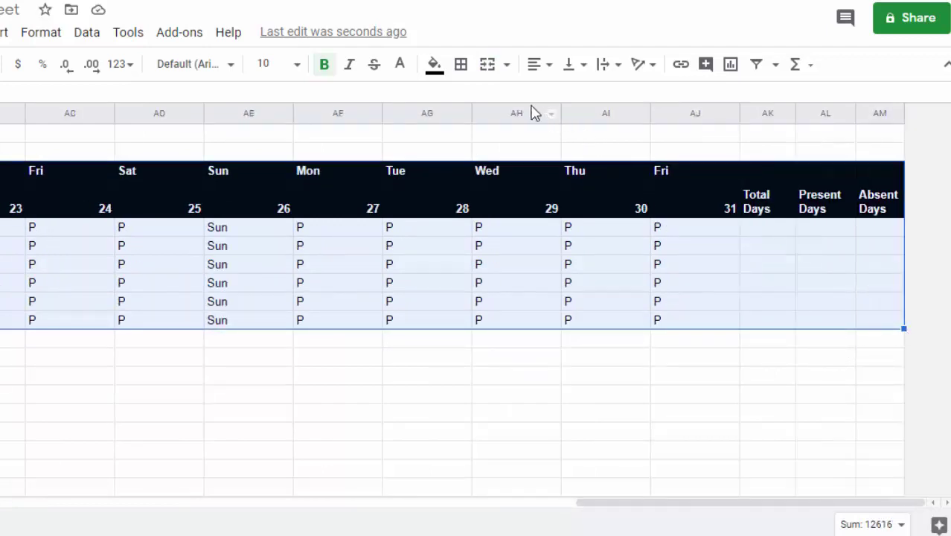
click(461, 66)
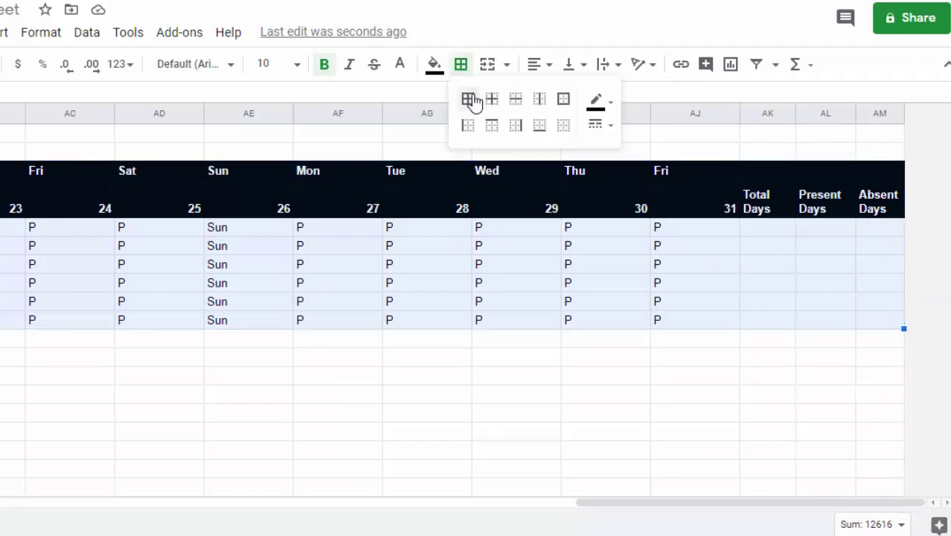
click(469, 99)
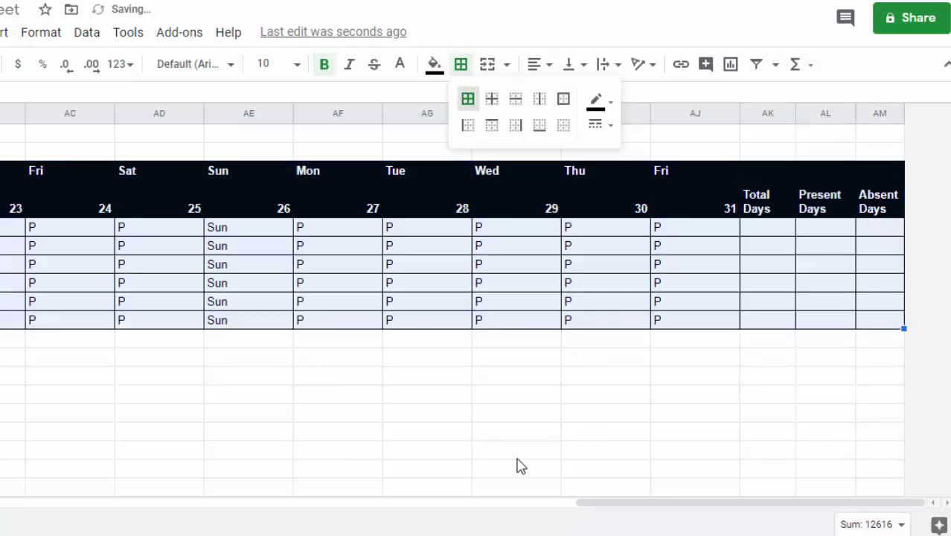
mouse_move(649, 504)
mouse_down()
mouse_move(591, 511)
mouse_move(824, 492)
mouse_up()
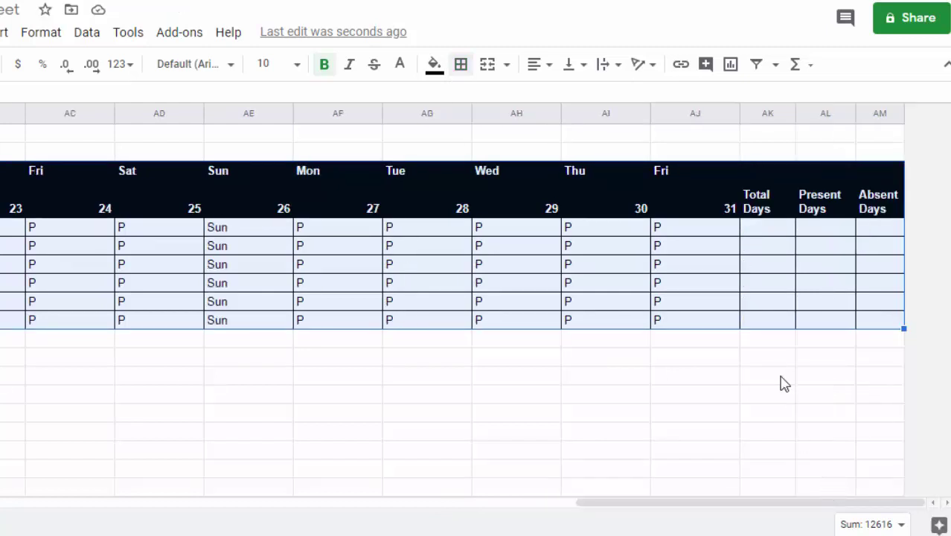
click(758, 231)
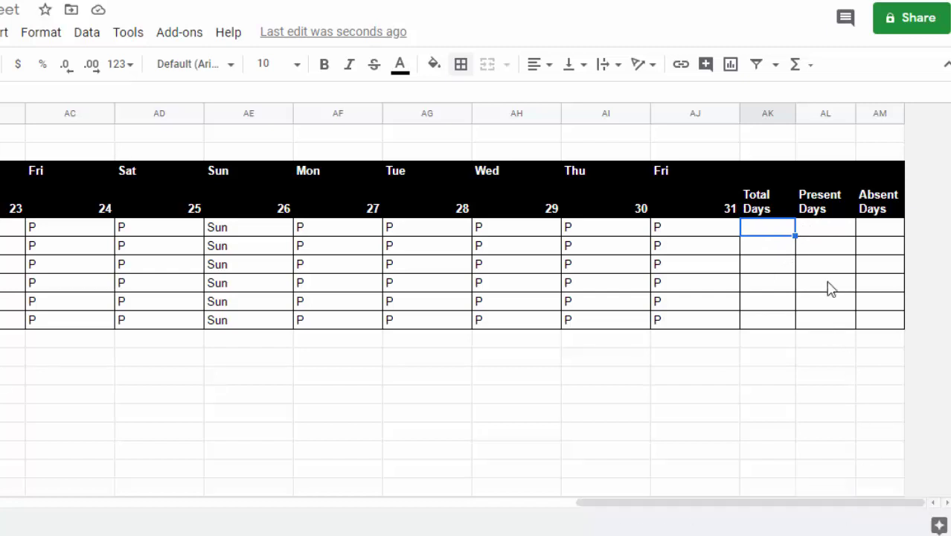
- Enter =countif(F5:AJ5,"P") in AL5 to count the first student's present days
click(817, 233)
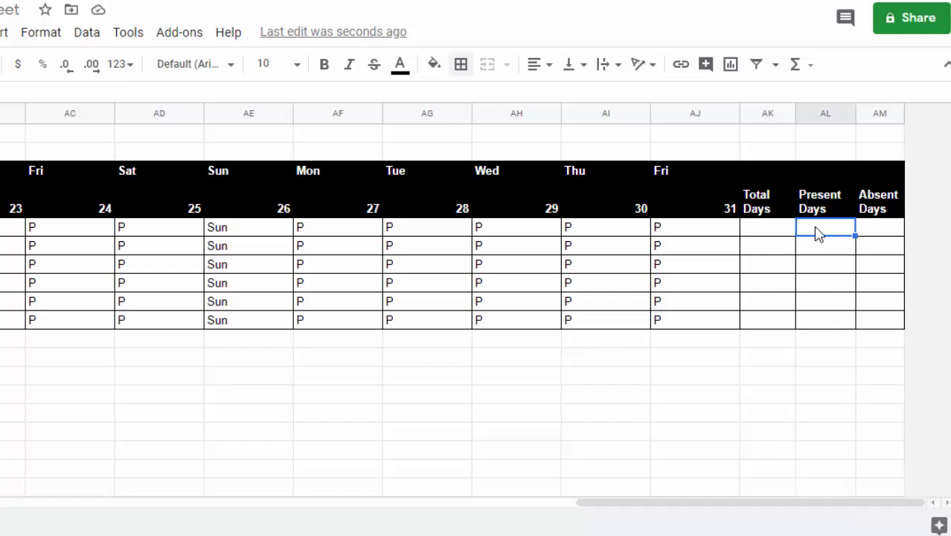
text(=co)
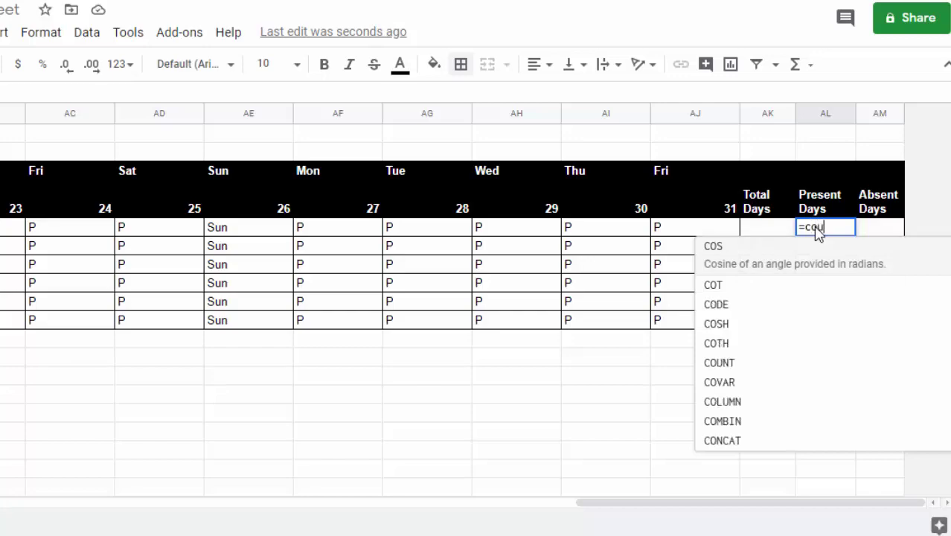
text(untif()
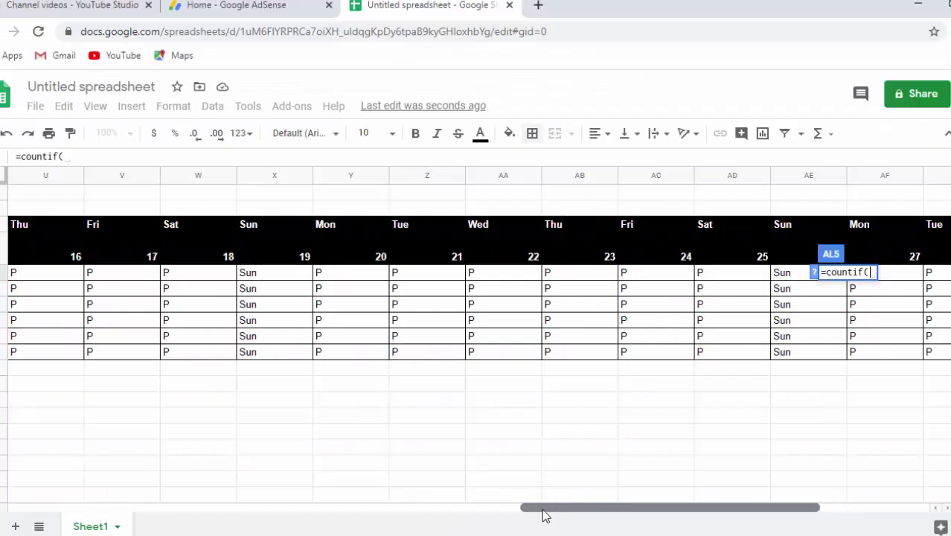
drag(541, 516, 102, 483)
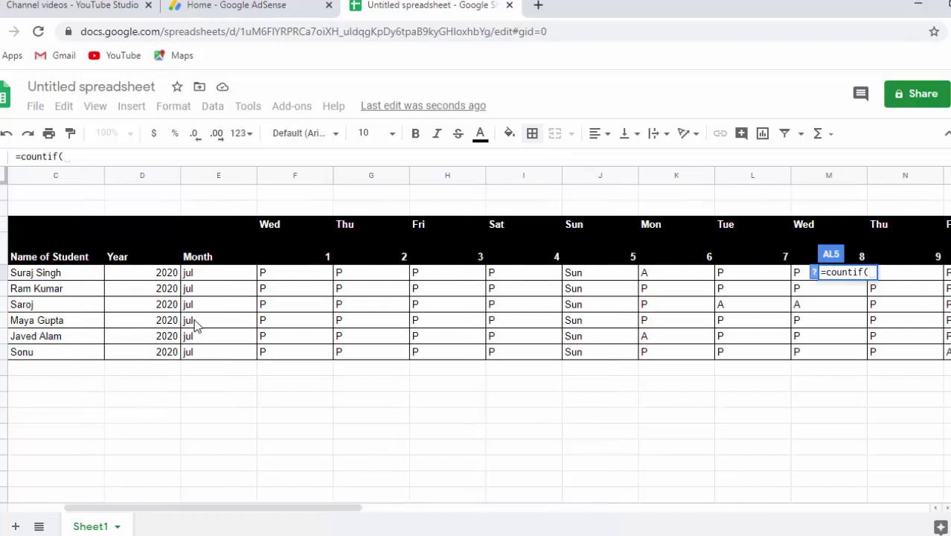
key(shift+Right)
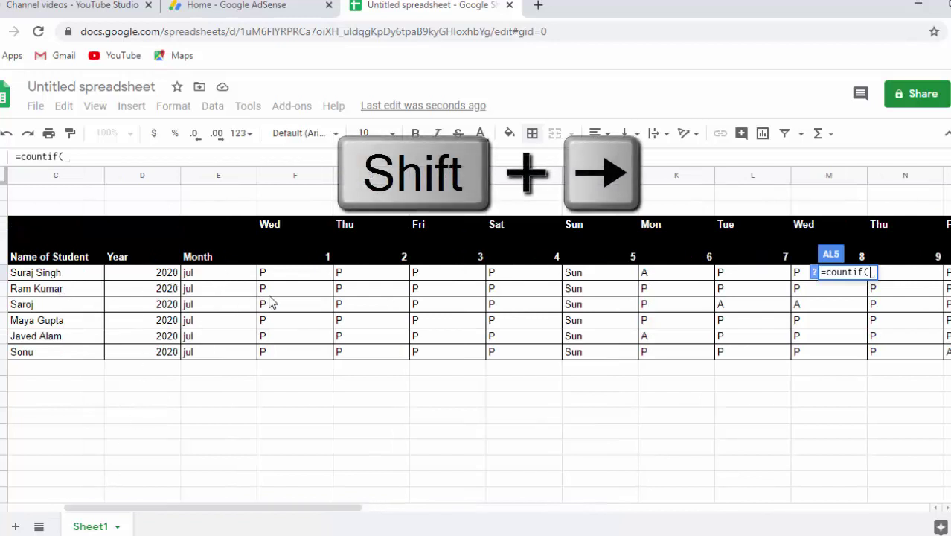
click(282, 278)
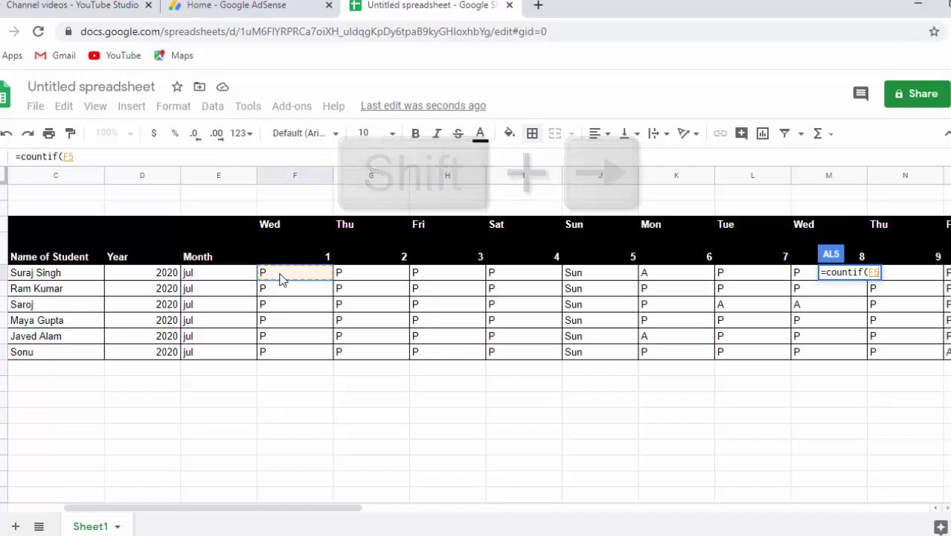
key(shift+Right)
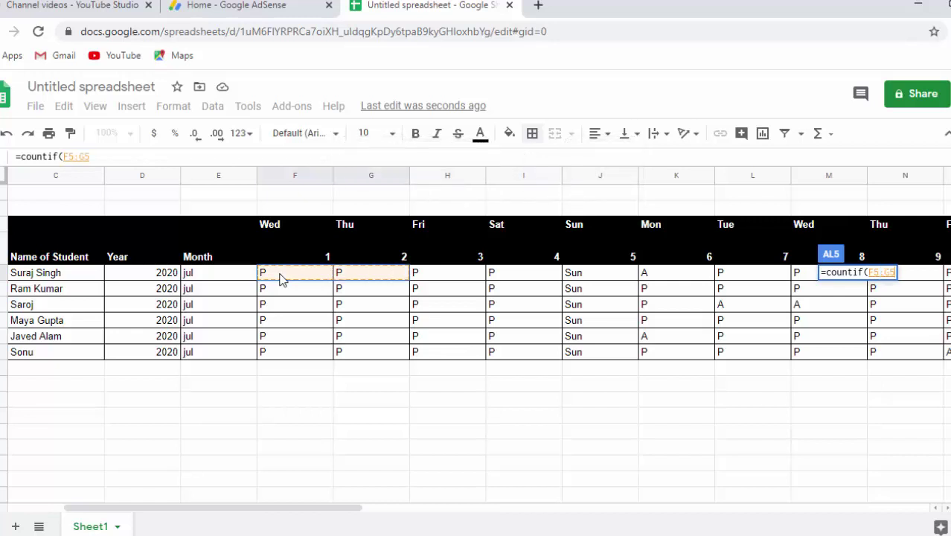
key(shift+Right)
key(shift+Right)
key(shift+Right)
key(shift+Right)
key(shift+Right)
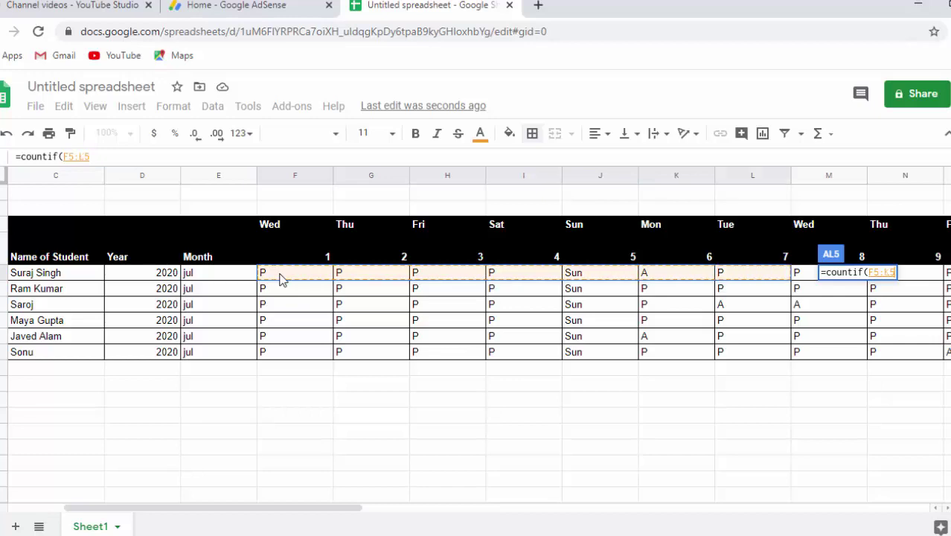
key(shift+Right)
key(shift+Right)
key(shift+Right)
key(shift+Right)
key(shift+Right)
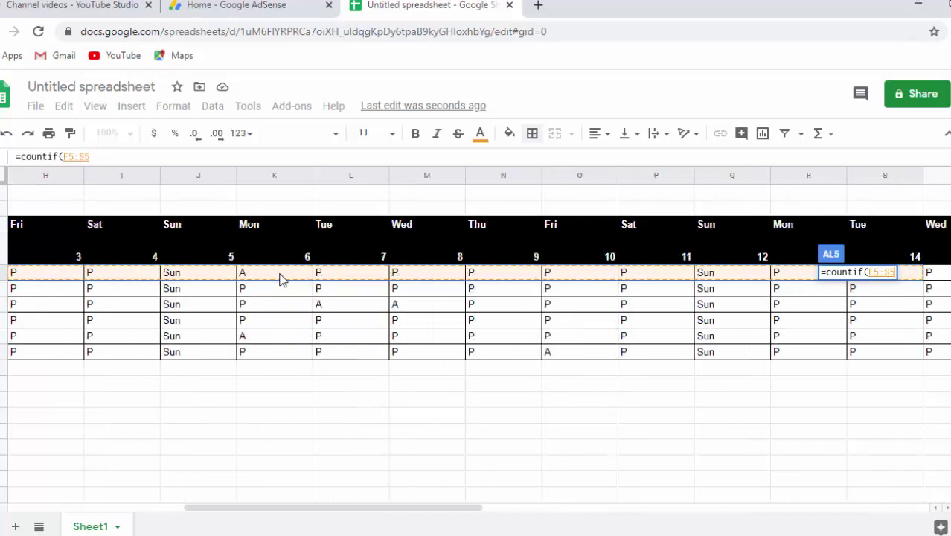
key(shift+Right)
key(shift+Right)
key(shift+Right)
key(shift+Right)
key(shift+Right)
key(shift+Right)
key(shift+Right)
key(shift+Right)
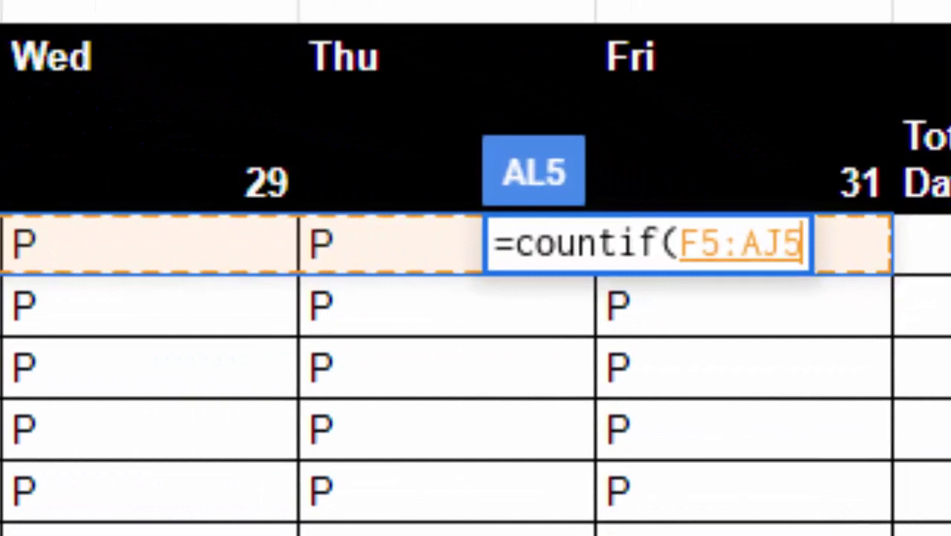
text(,)
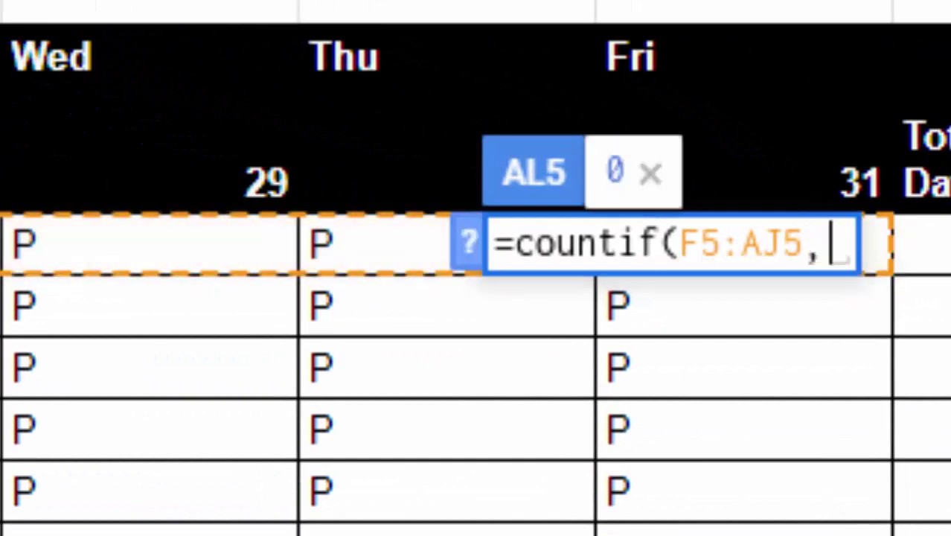
text(")
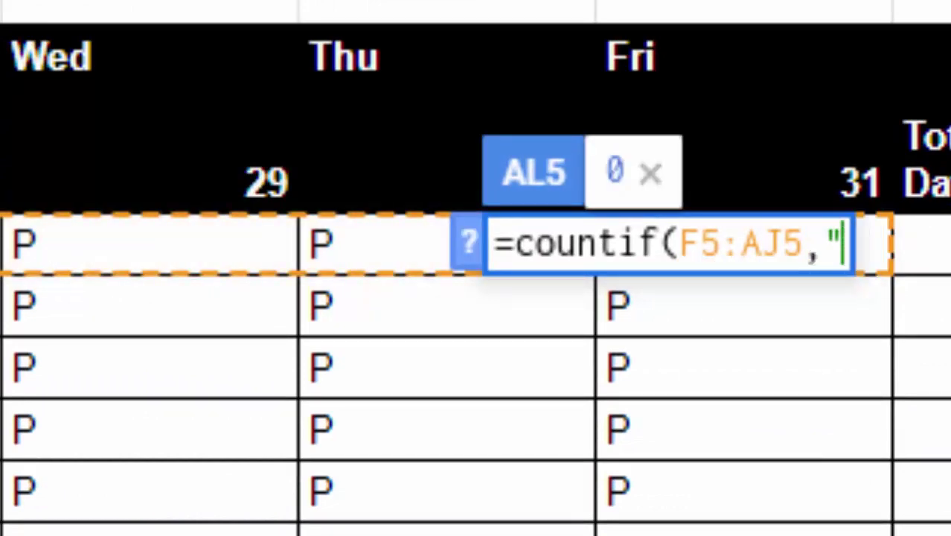
text(P")
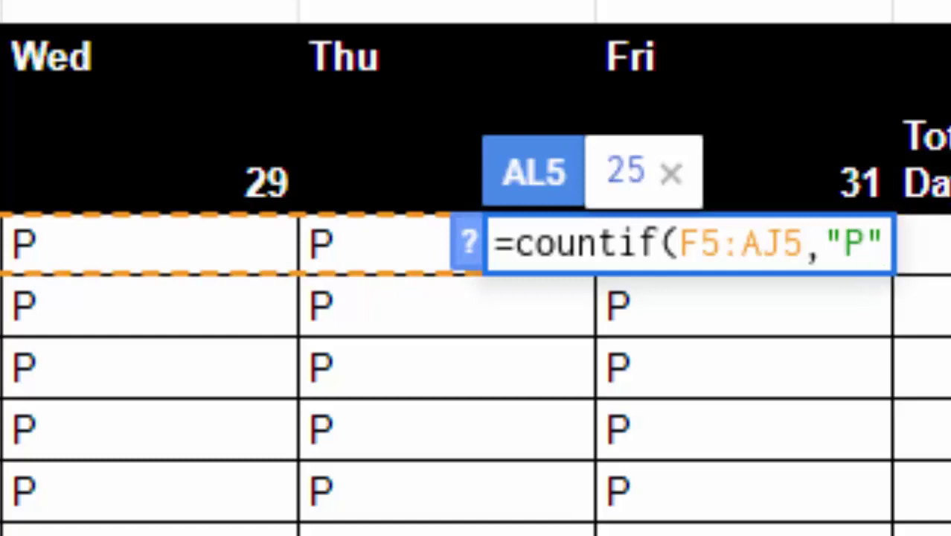
text())
key(Return)
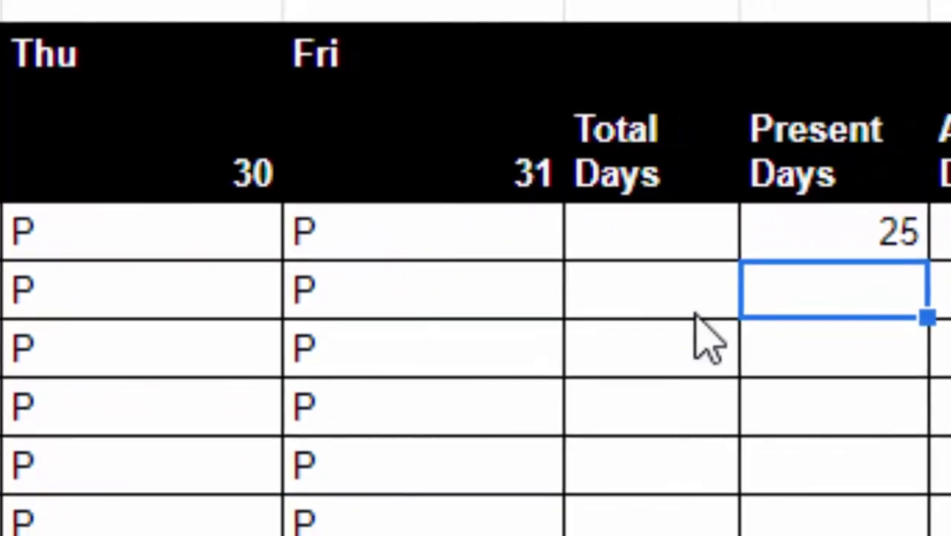
- Fill the Present Days formula down to every student, giving 25, 27, 25, 27, 26, 26
click(815, 242)
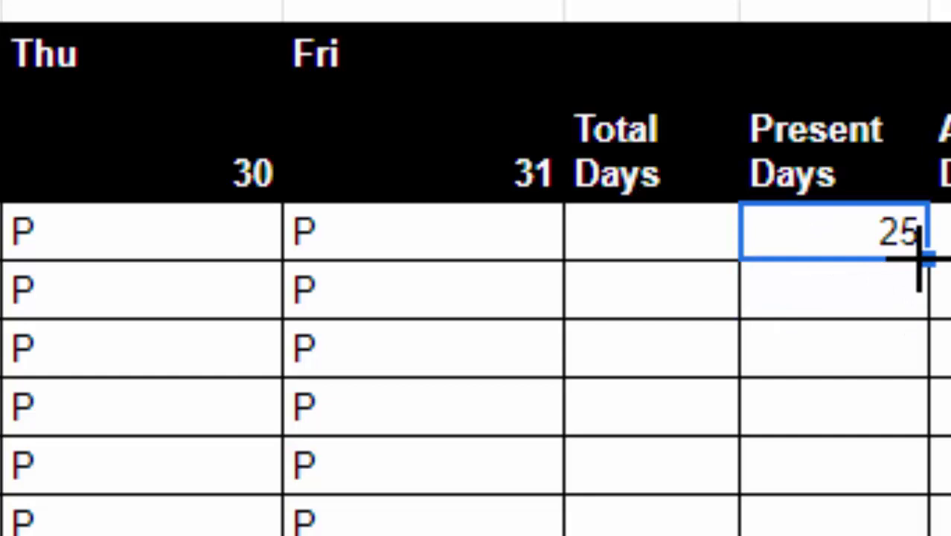
drag(923, 257, 920, 529)
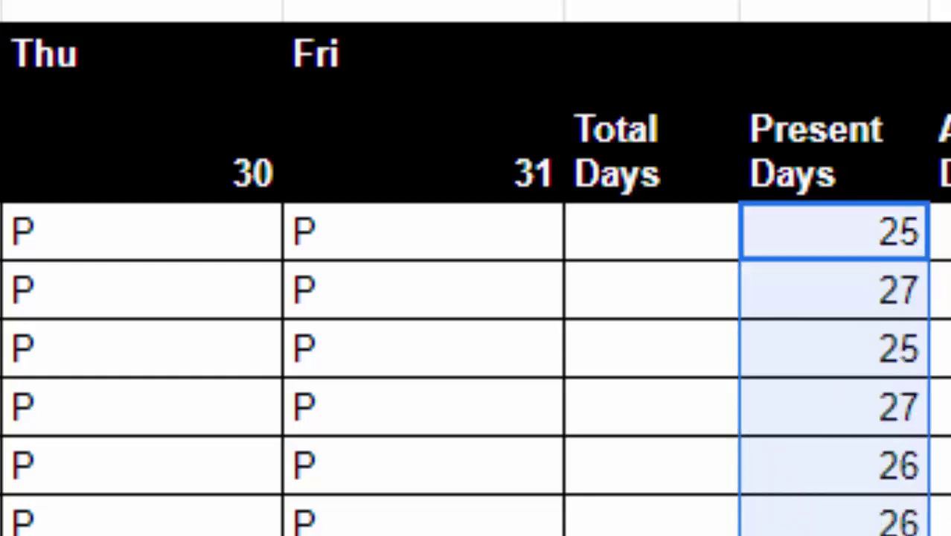
scroll(477, 297, right, 2)
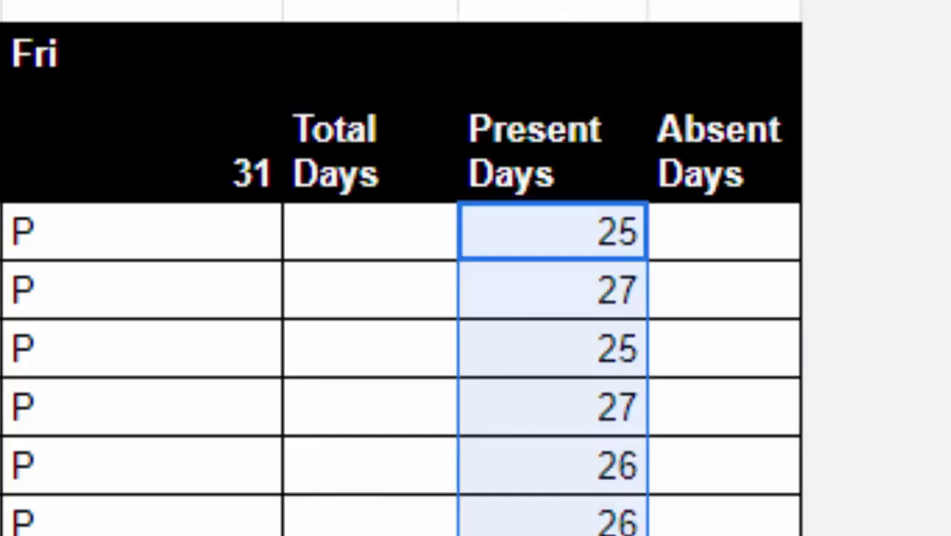
- Enter =countif(F5:AJ5,"A") in AM5 and fill it down, giving 2, 0, 2, 0, 1, 1
click(726, 255)
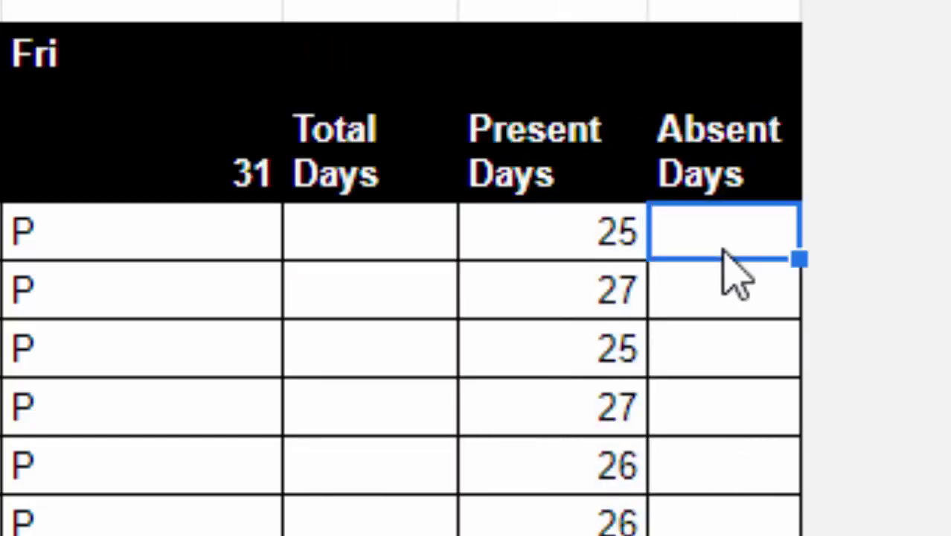
text(=)
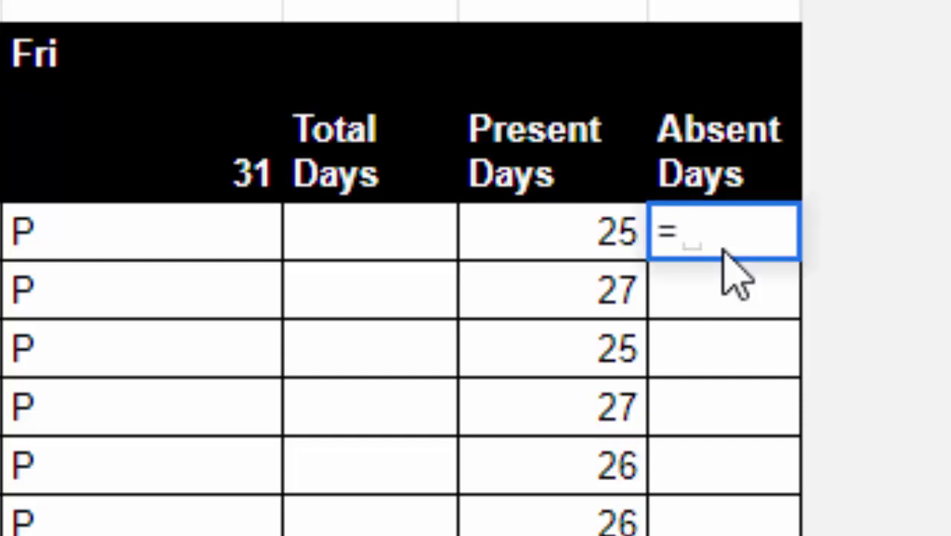
text(cou)
key(BackSpace)
key(BackSpace)
key(BackSpace)
text(c)
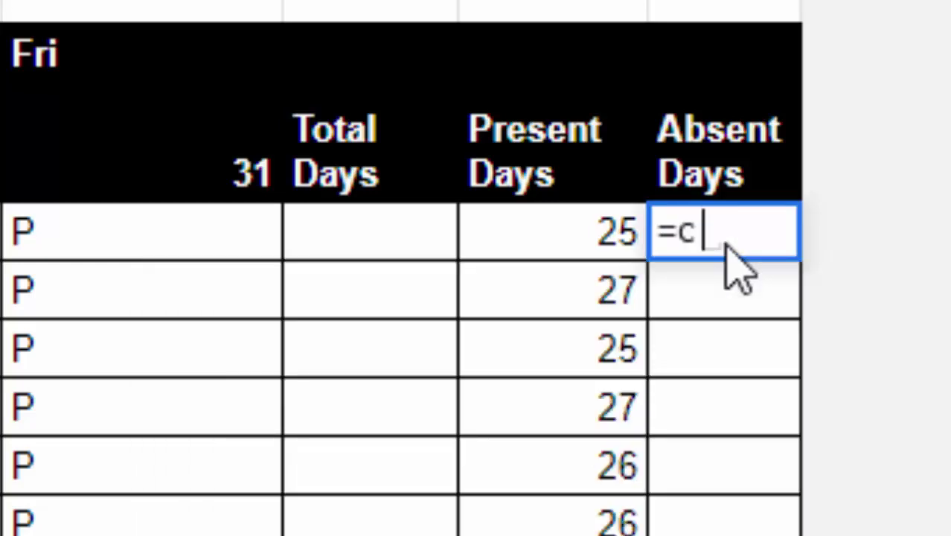
text(oun)
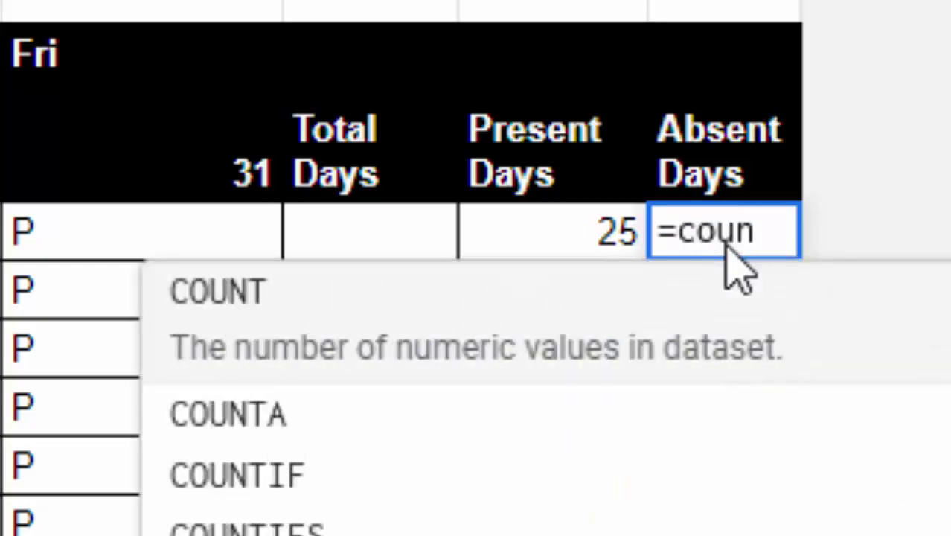
text(tif()
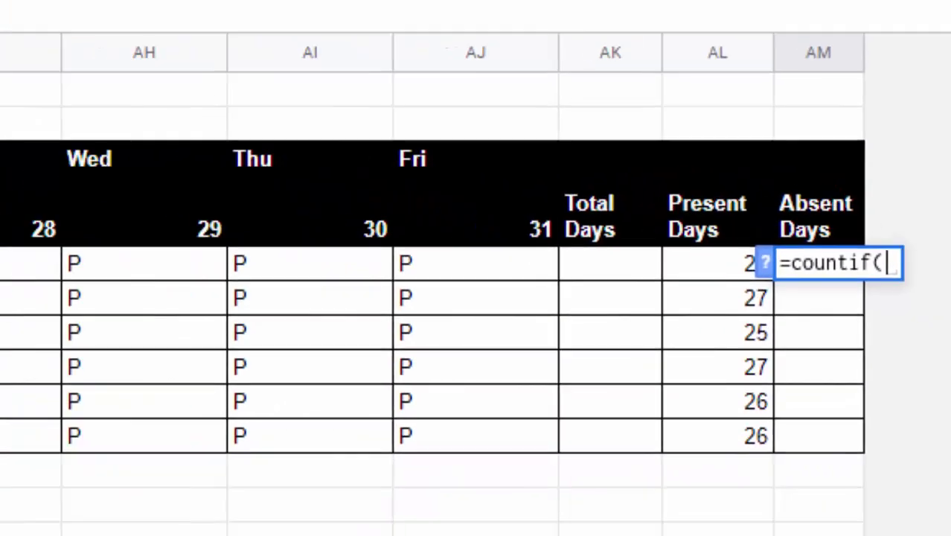
drag(670, 527, 23, 527)
click(457, 289)
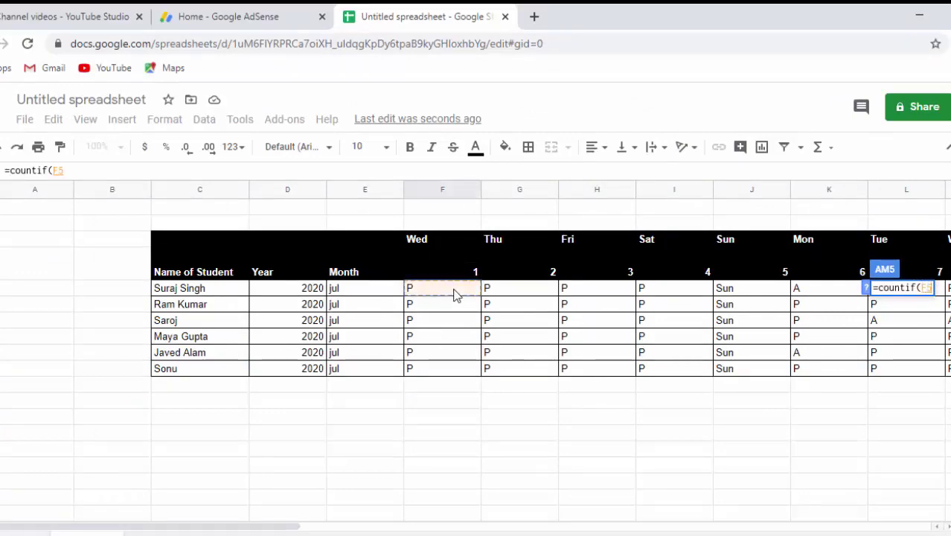
key(shift+Right)
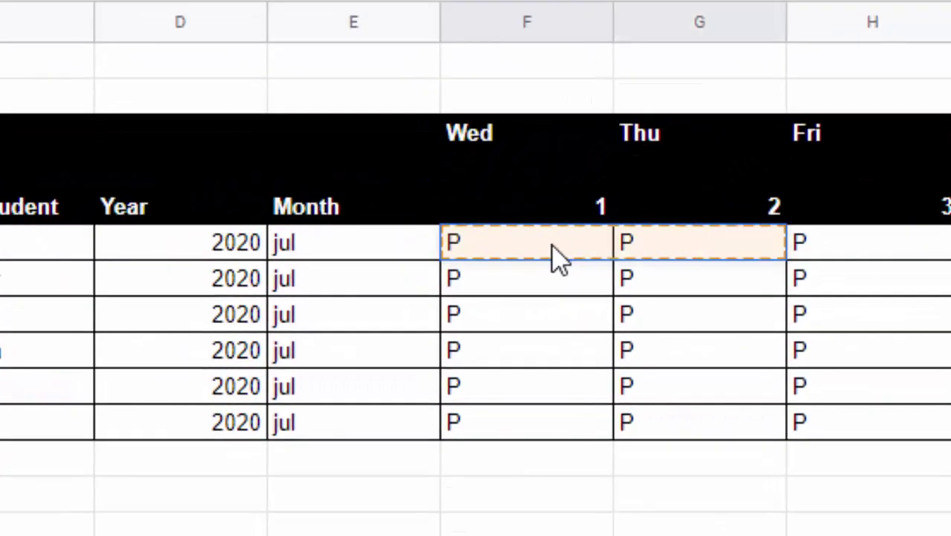
key(shift+Right)
key(shift+Right)
key(shift+Right)
key(shift+Right)
key(shift+Right)
key(shift+Right)
key(shift+Right)
key(shift+Right)
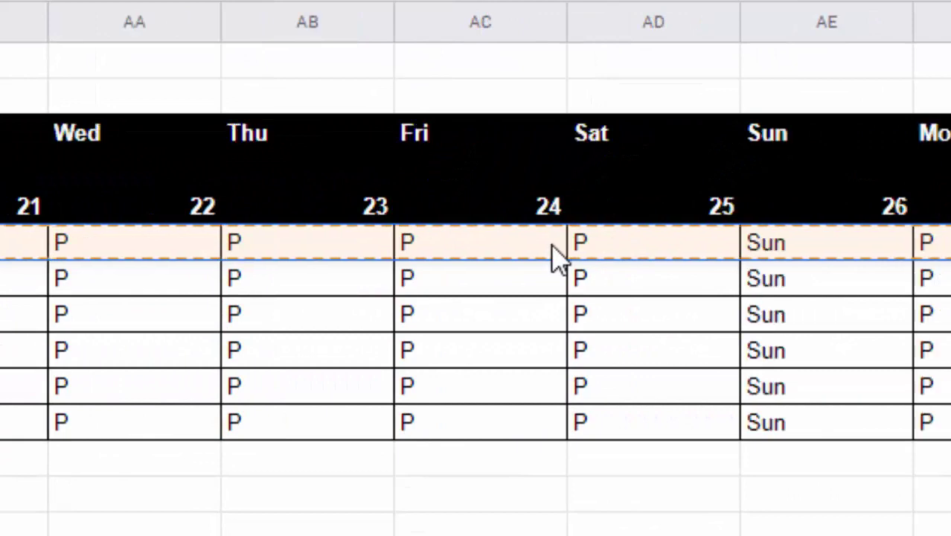
key(shift+Right)
key(shift+Right)
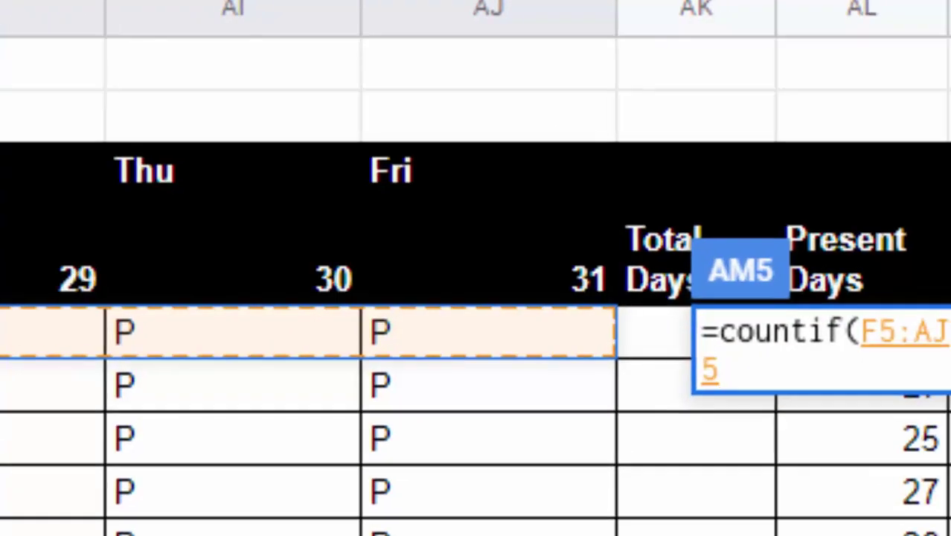
text(,)
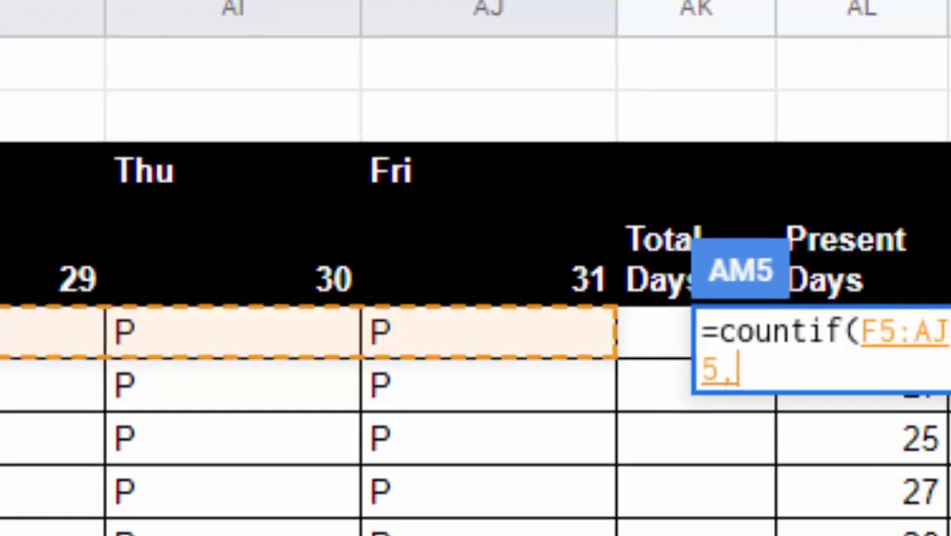
text("A)
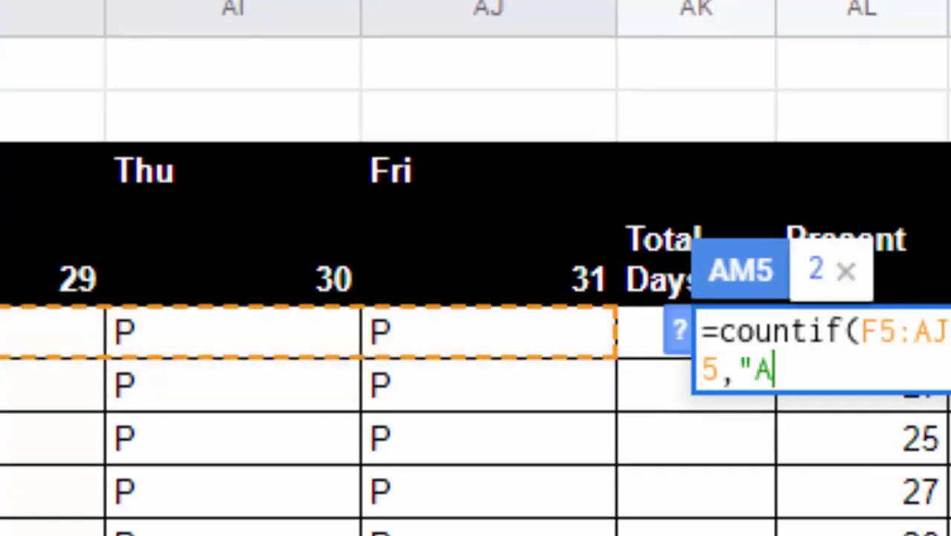
text("))
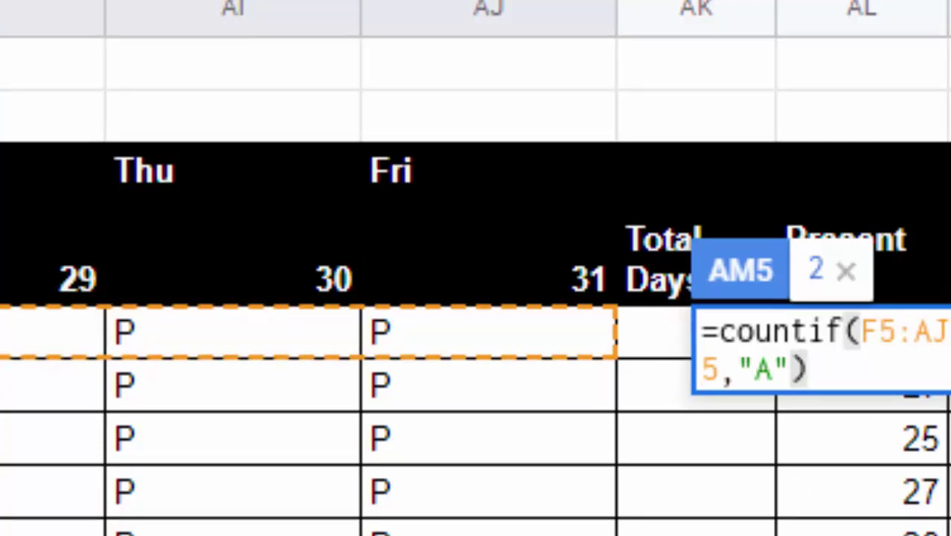
key(Return)
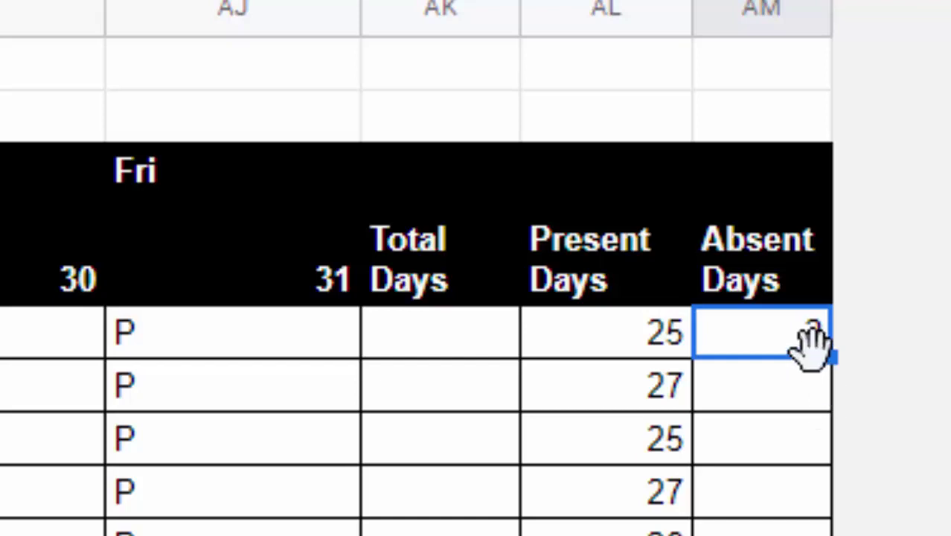
double_click(831, 359)
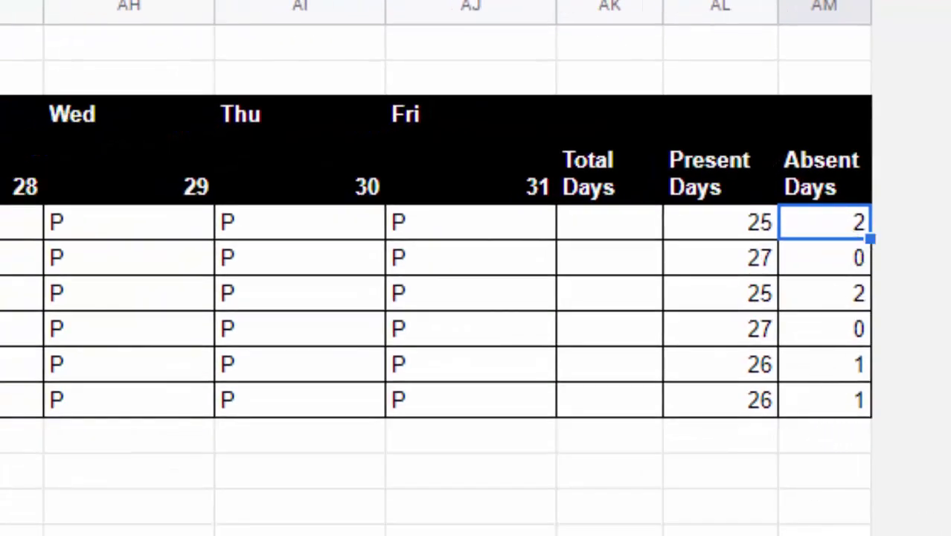
scroll(476, 298, left, 4)
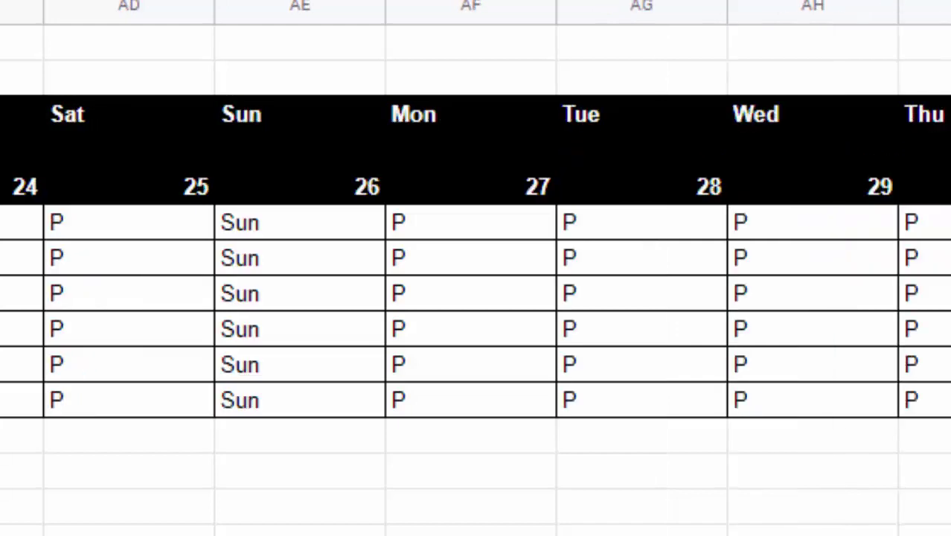
scroll(476, 297, left, 9)
scroll(476, 298, left, 6)
scroll(476, 298, left, 3)
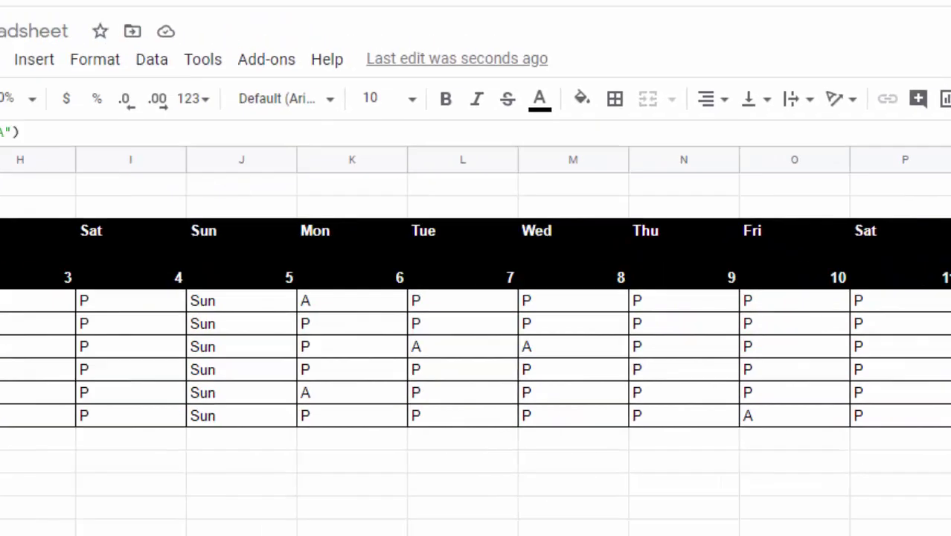
scroll(476, 335, right, 5)
scroll(476, 335, right, 3)
scroll(476, 335, right, 3)
scroll(476, 335, left, 15)
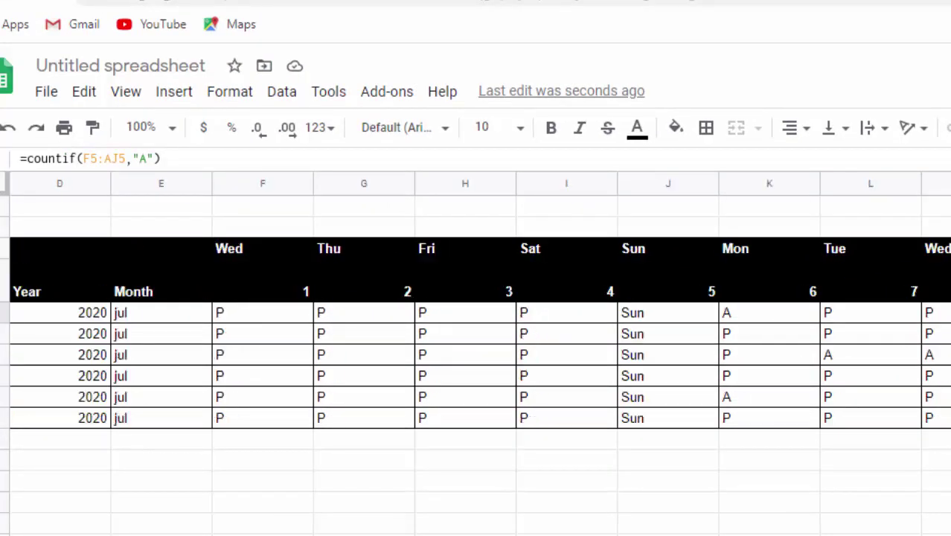
scroll(476, 334, left, 3)
scroll(476, 335, right, 2)
scroll(476, 335, right, 1)
scroll(476, 335, right, 3)
key(Left)
key(Left)
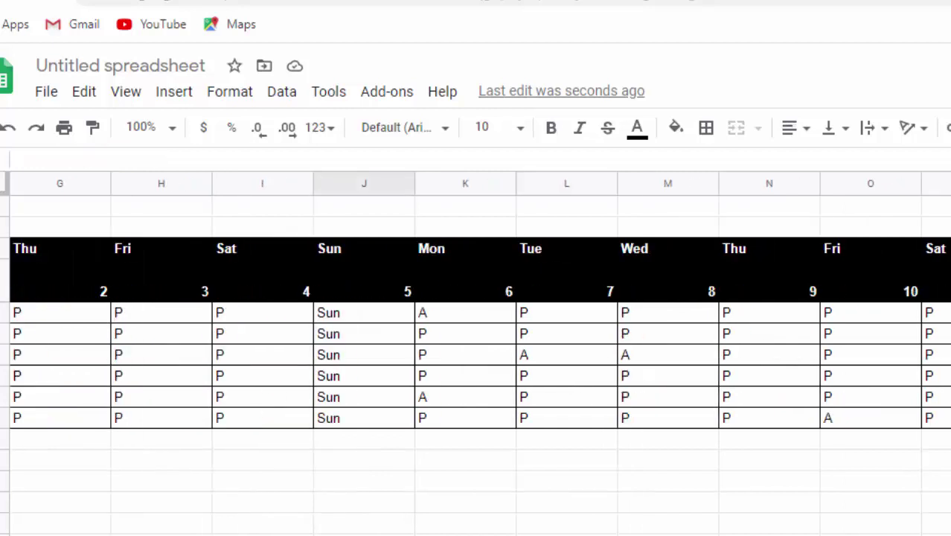
key(shift+Right)
key(Right)
key(Right)
key(Right)
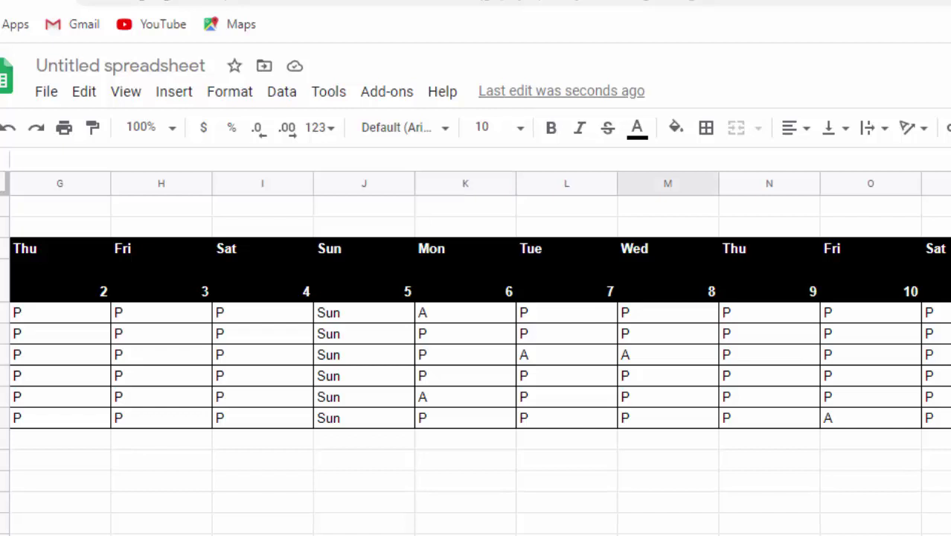
key(Left)
key(Left)
key(shift+Right)
scroll(477, 335, right, 2)
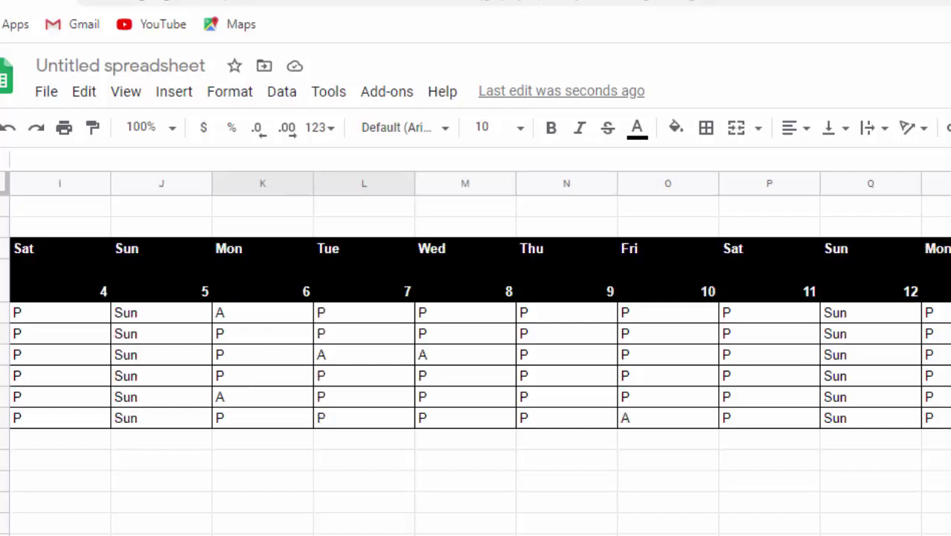
scroll(476, 335, left, 3)
scroll(476, 335, left, 3)
scroll(476, 335, left, 2)
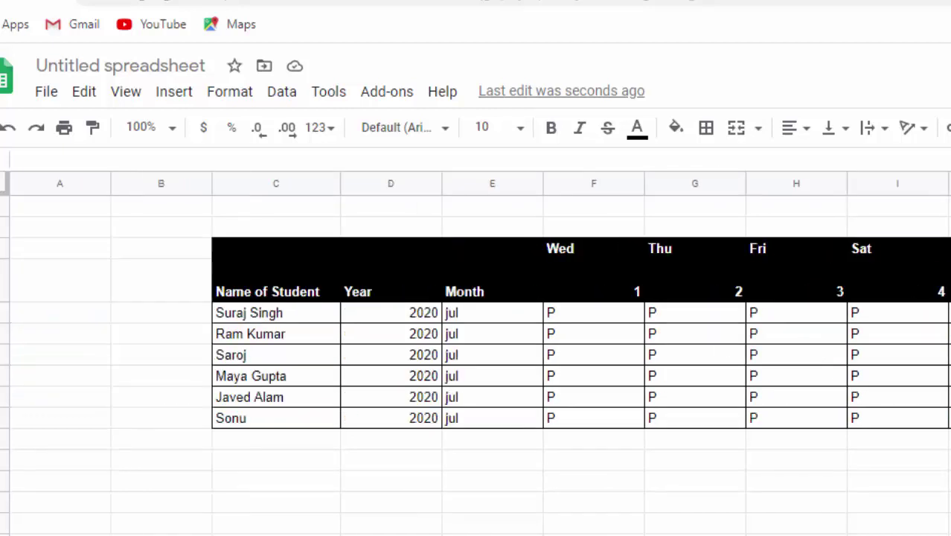
scroll(477, 335, right, 2)
scroll(476, 335, left, 1)
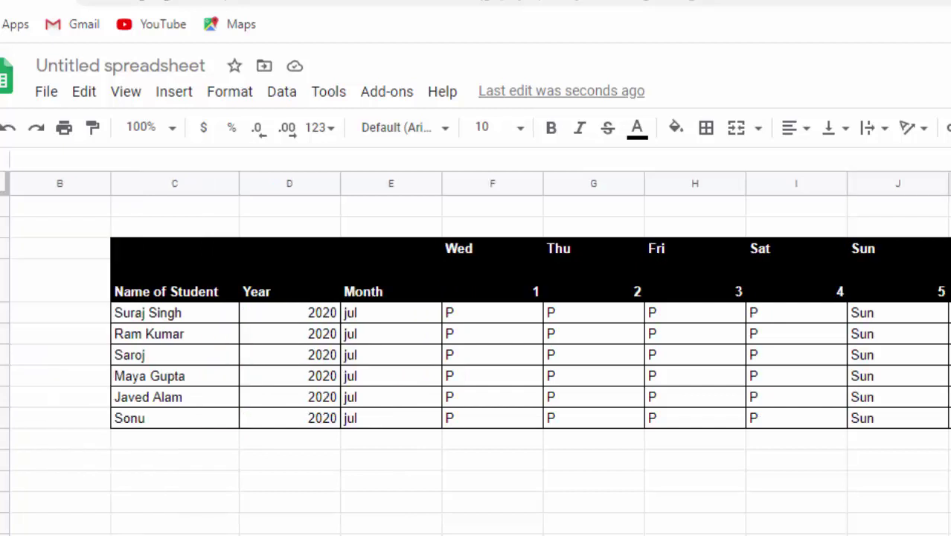